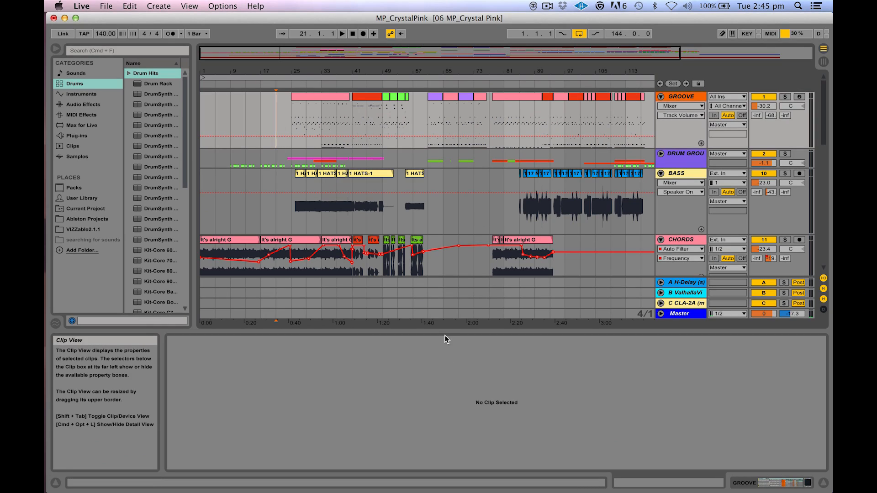
Hide the clip detail view and unfold the FX group to show the FX 1 and FX 2 tracks
key(super+alt+l)
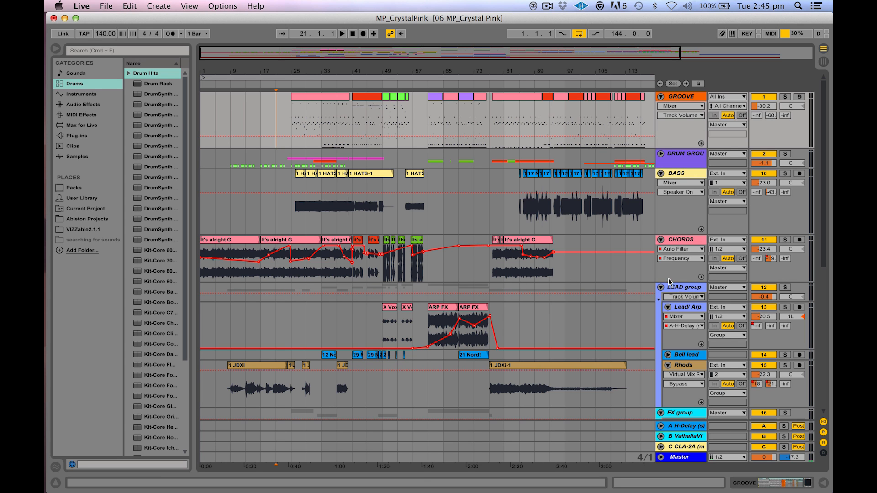
scroll(670, 282, down, 5)
click(661, 304)
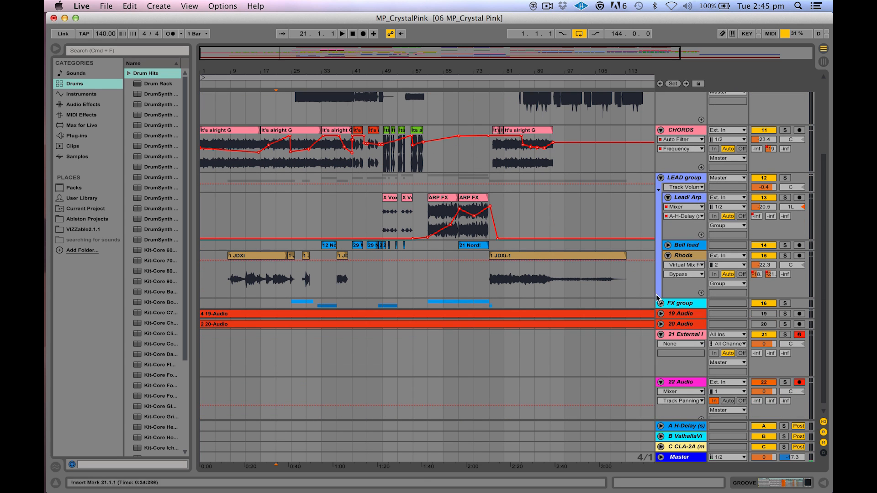
click(660, 302)
scroll(589, 269, down, 3)
scroll(590, 269, up, 3)
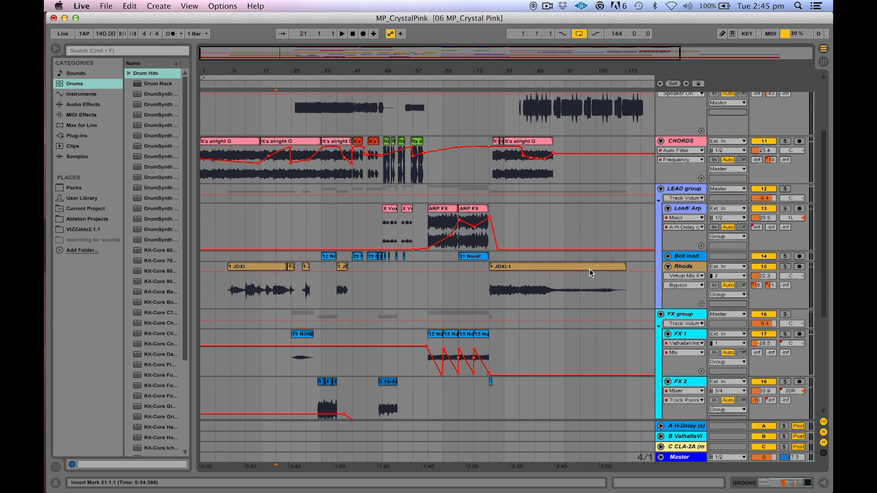
Unfold the Bell lead track in the LEAD group
scroll(589, 270, up, 4)
click(668, 343)
scroll(582, 301, up, 1)
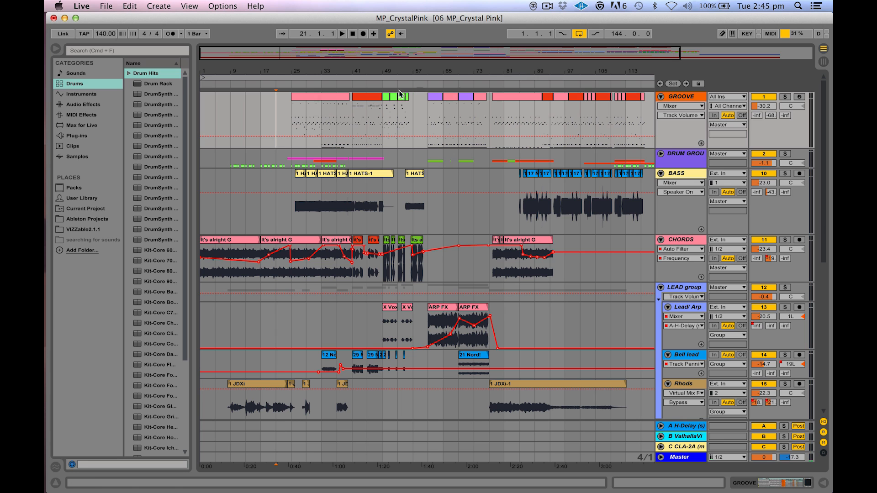
Select the first clip on the GROOVE track and unfold the DRUM GROUP to show its tracks
click(324, 98)
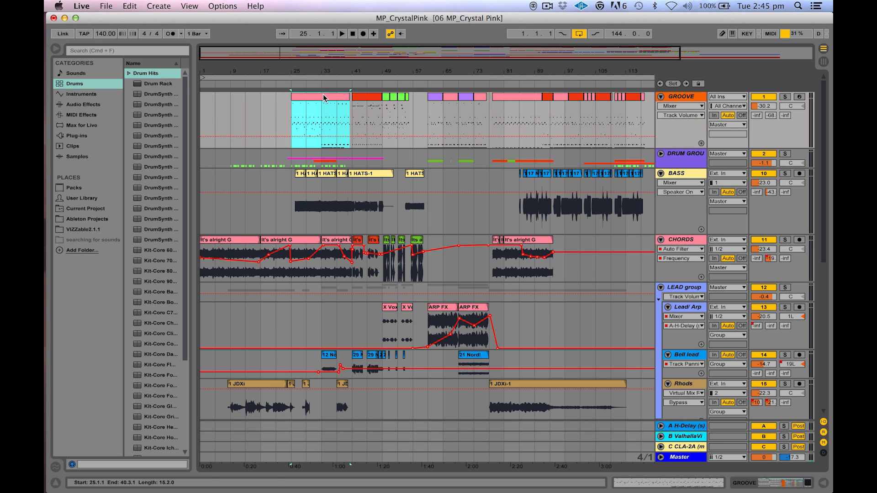
click(661, 154)
scroll(505, 195, down, 3)
scroll(505, 195, up, 3)
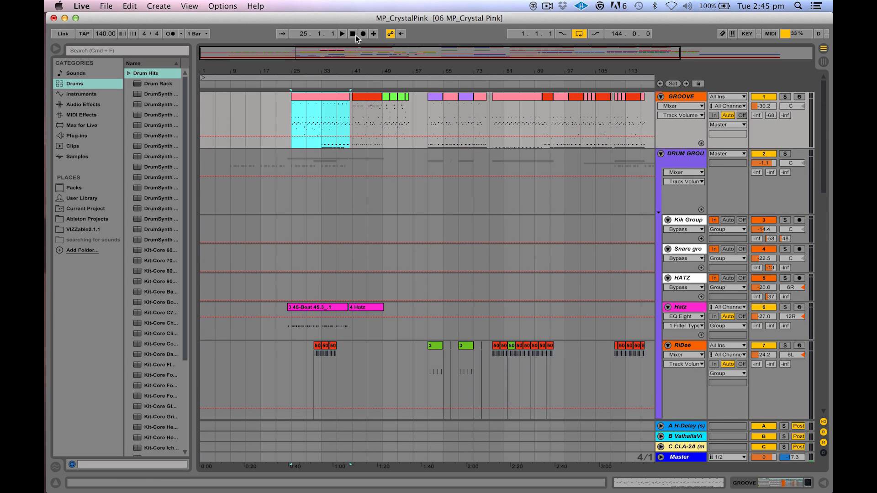
Play the arrangement from bar 13 and look over the tracks from Groove fx down to FX 1
click(353, 34)
click(249, 119)
key(space)
scroll(252, 278, down, 10)
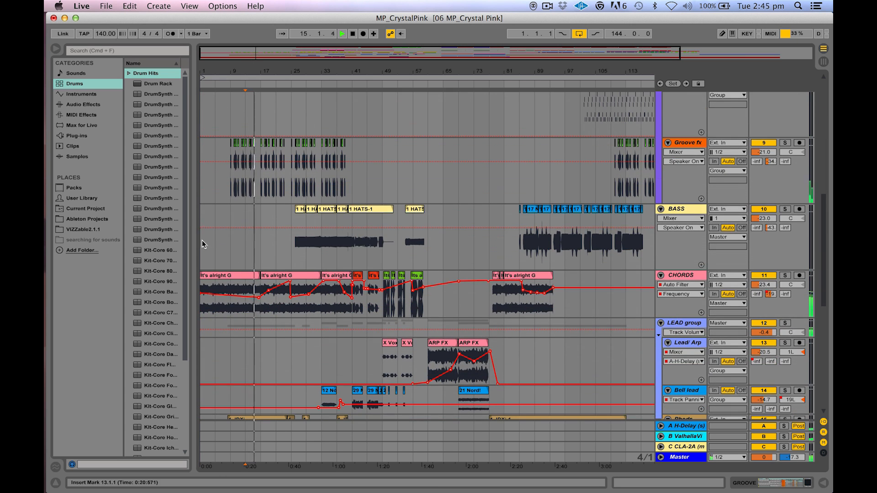
scroll(209, 250, down, 5)
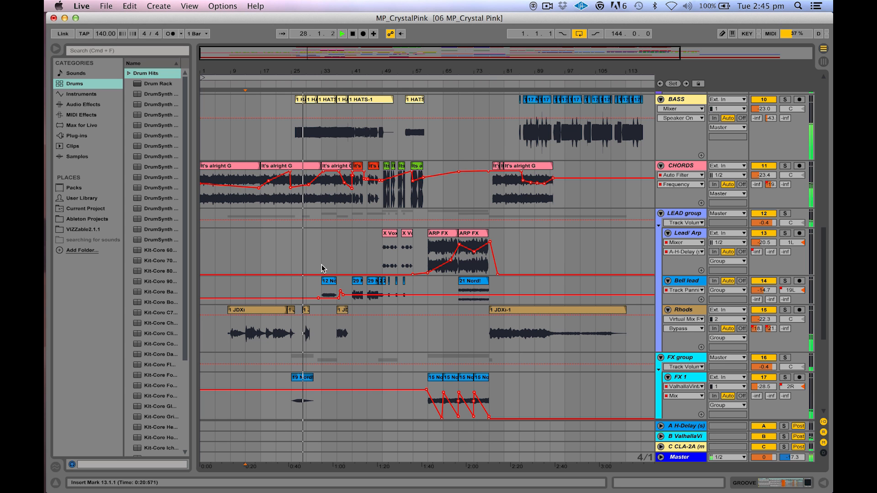
View the MIDI notes of the first clip on the magenta Hatz track, and close the clip detail view
scroll(318, 167, up, 10)
double_click(319, 167)
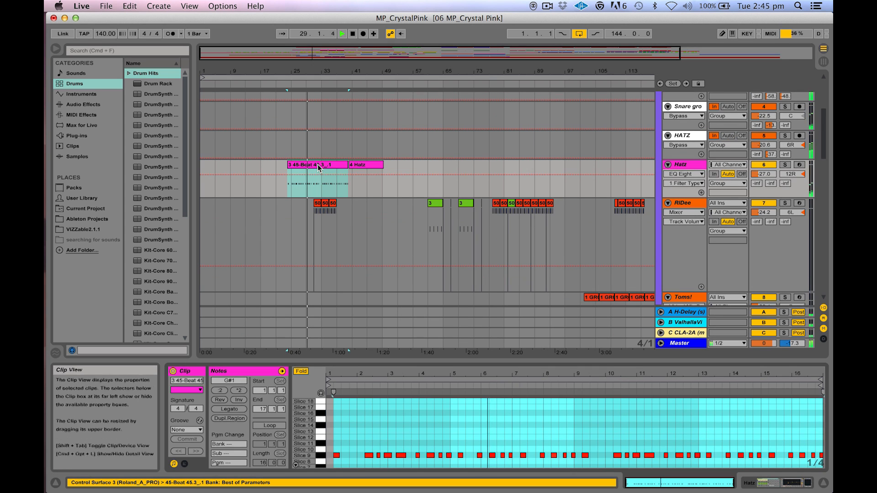
drag(471, 355, 473, 448)
Open the first GROOVE clip's MIDI notes, enlarge the note editor to inspect the drum rows, and shrink it again
scroll(427, 288, up, 10)
double_click(337, 106)
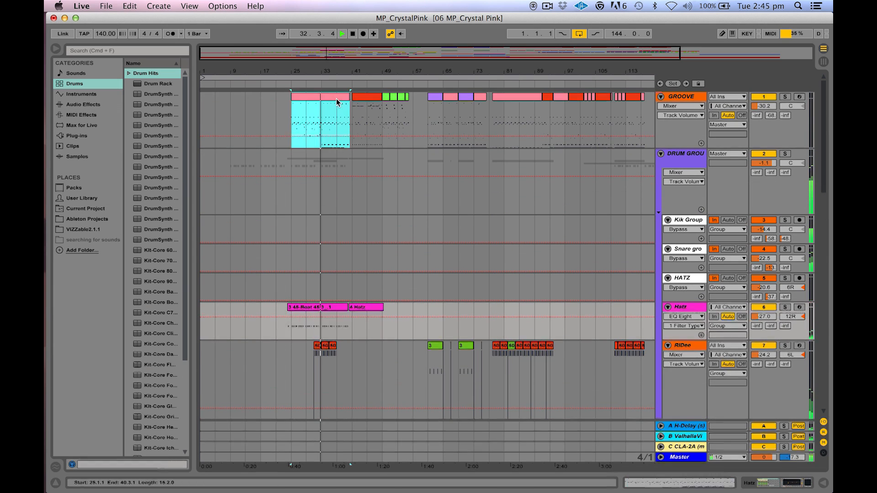
drag(471, 361, 503, 52)
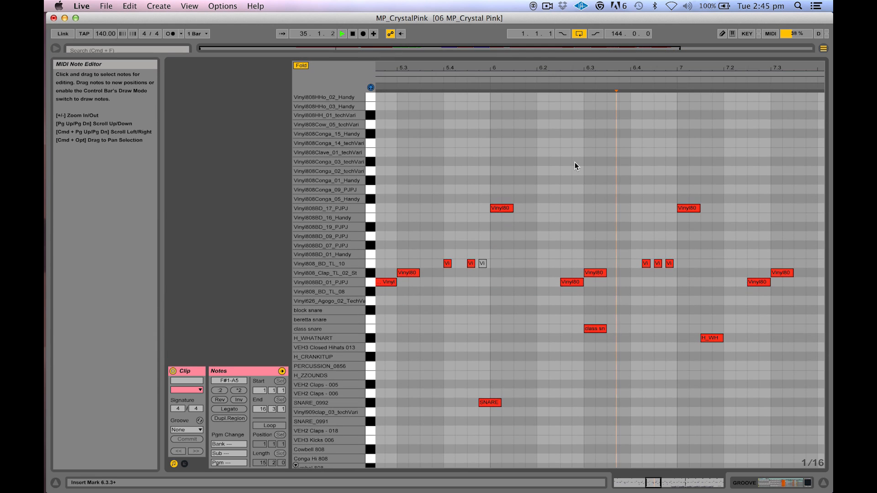
scroll(575, 163, down, 5)
scroll(575, 162, up, 5)
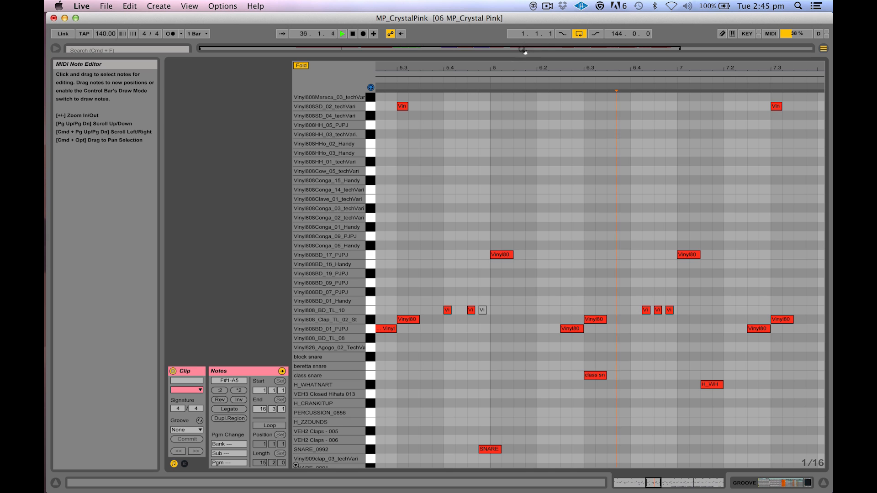
drag(517, 55, 573, 404)
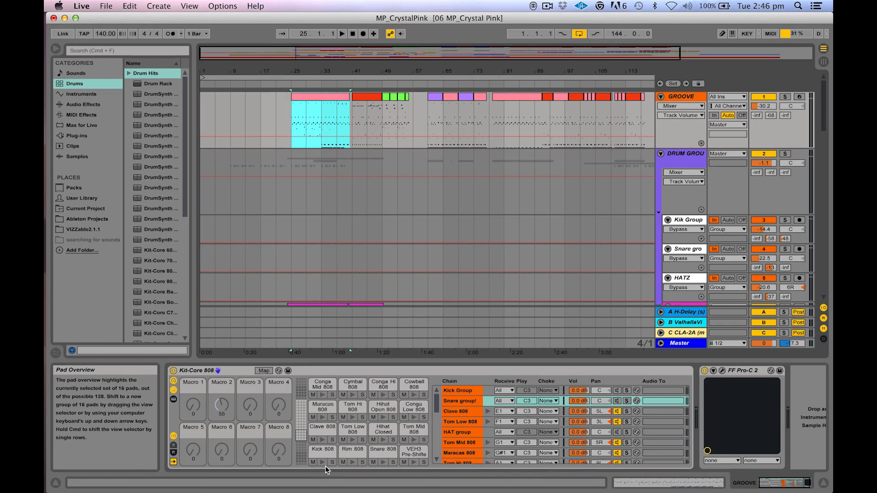
Browse the Kit-Core 808 drum rack's pads, select SNARE_0992 and preview the block snare pad
click(303, 408)
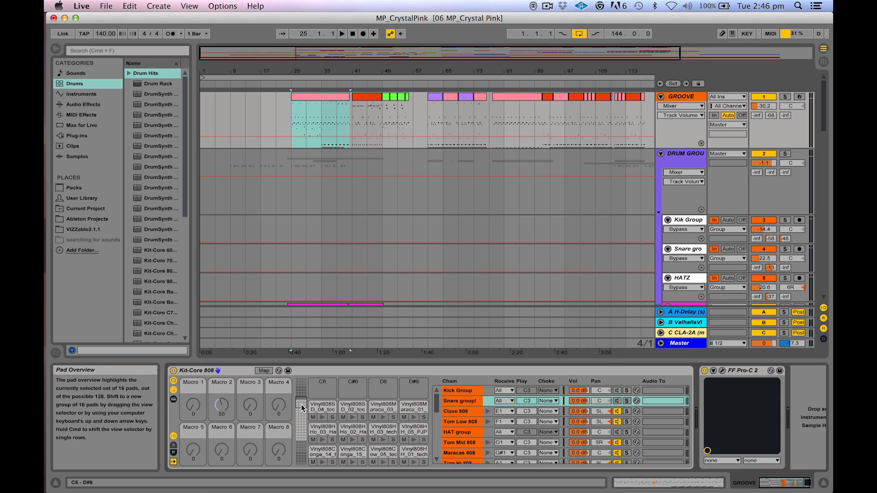
drag(301, 406, 302, 416)
click(302, 421)
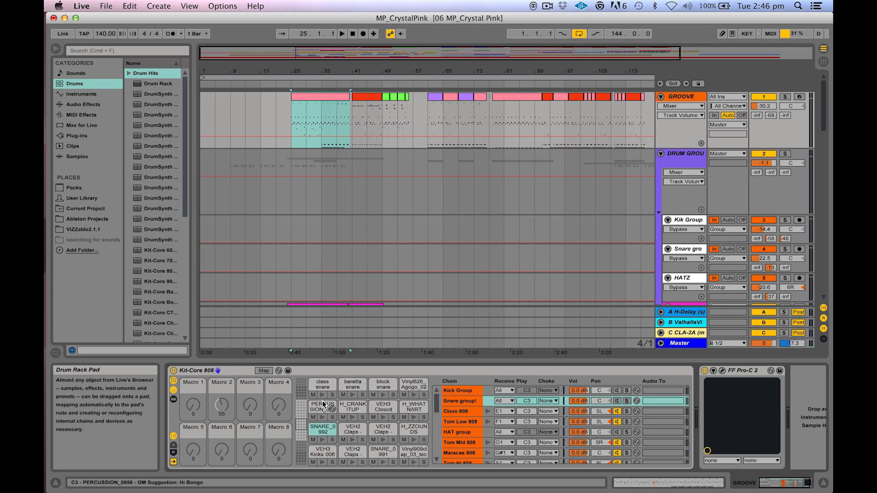
click(320, 428)
click(383, 394)
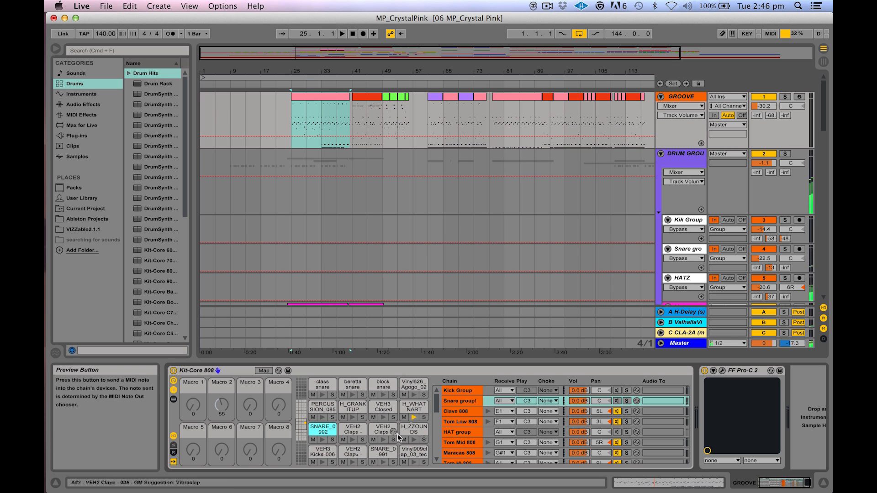
Look through the drum rack's pad banks from C5–D#6 down to C1–D#2
click(300, 412)
drag(300, 409, 301, 400)
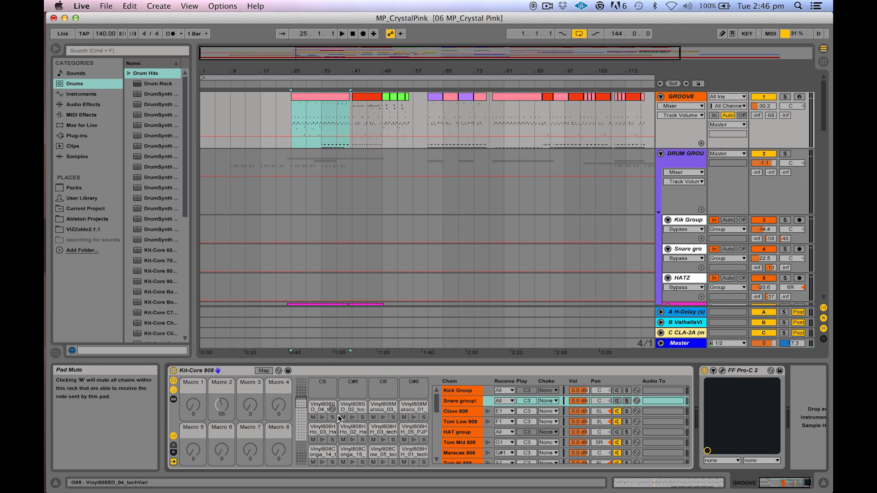
click(303, 418)
click(302, 440)
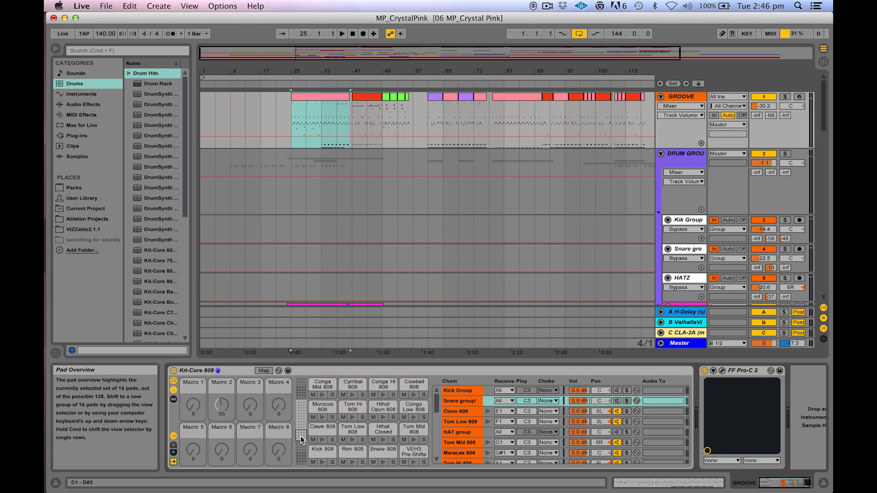
click(302, 395)
click(333, 387)
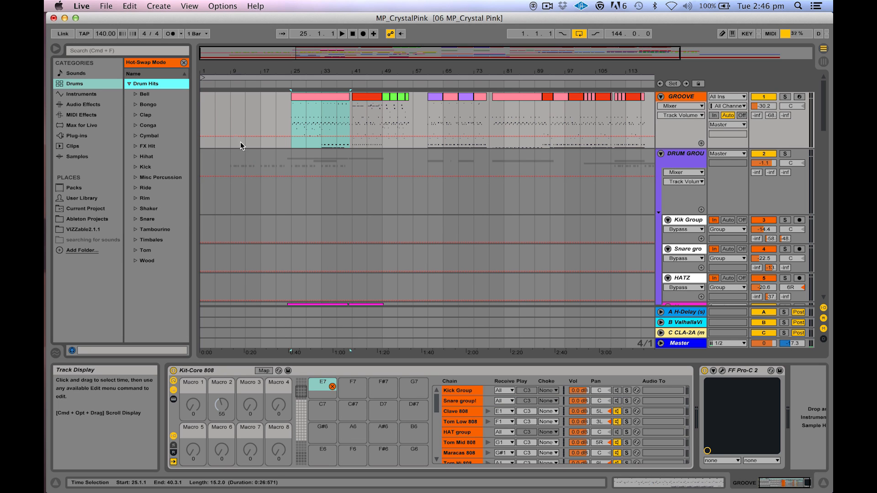
click(184, 63)
click(304, 401)
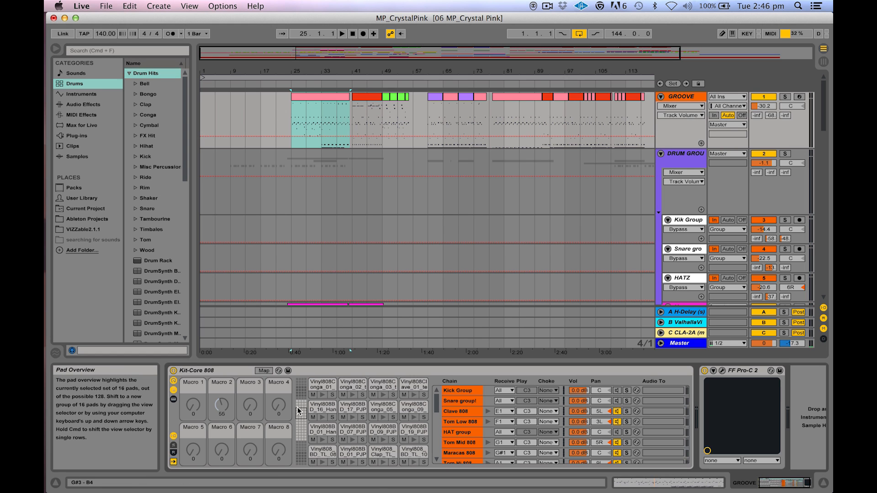
Reopen the first GROOVE clip's MIDI notes in an enlarged editor and inspect the pattern in its earlier bars
click(303, 97)
drag(437, 363, 420, 160)
scroll(465, 256, down, 5)
scroll(466, 256, left, 10)
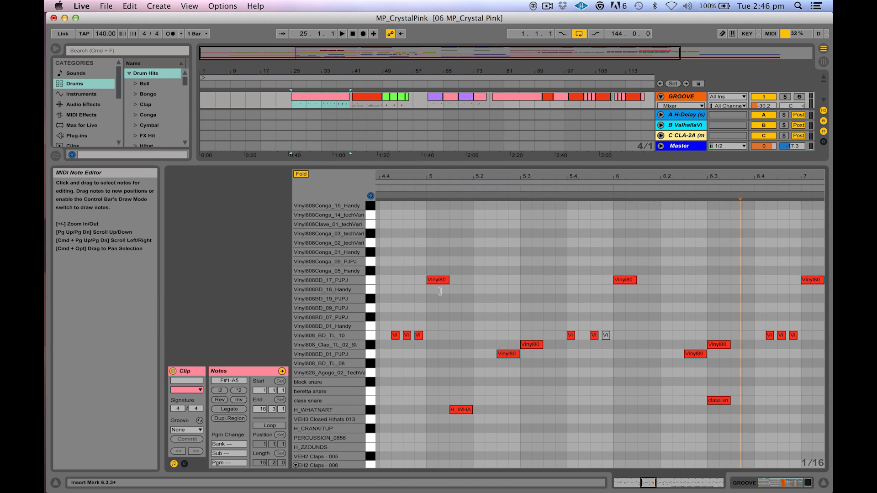
drag(658, 163, 652, 232)
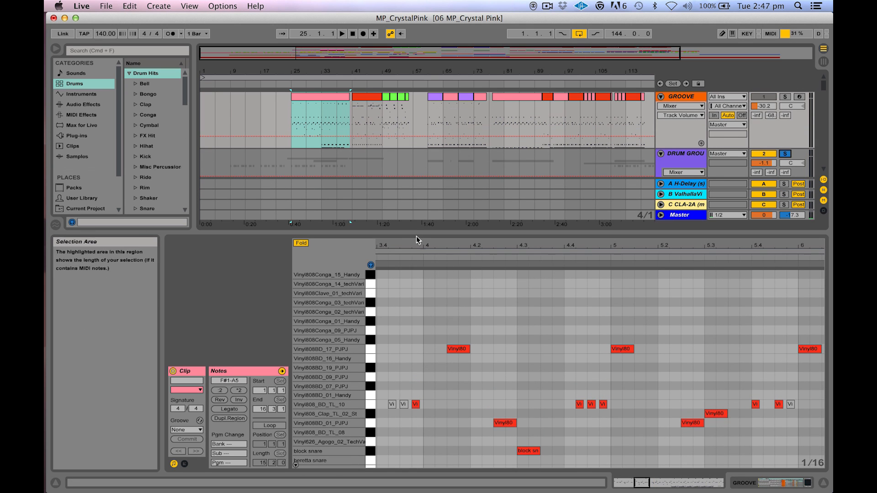
Play the first GROOVE clip and audition its Vinyl808BD_01_PJPJ and Vinyl808BD_17_PJPJ kick rows
drag(416, 234, 464, 135)
key(space)
click(371, 314)
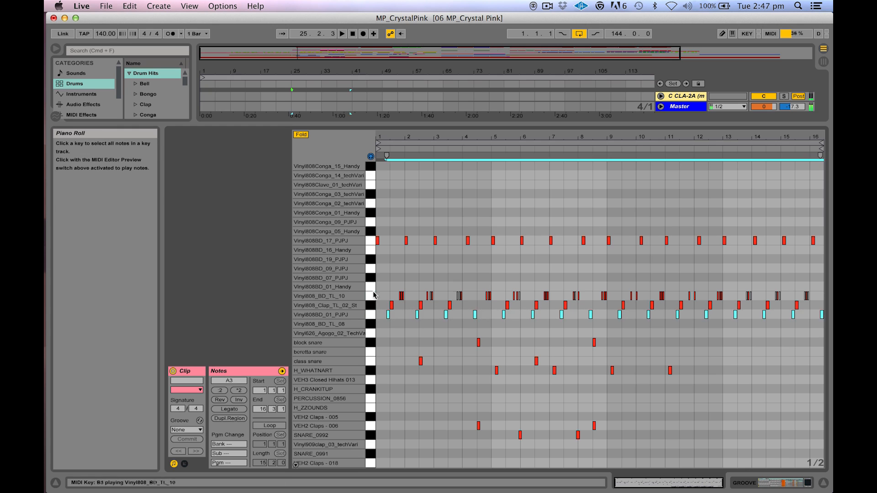
click(371, 241)
drag(421, 136, 443, 182)
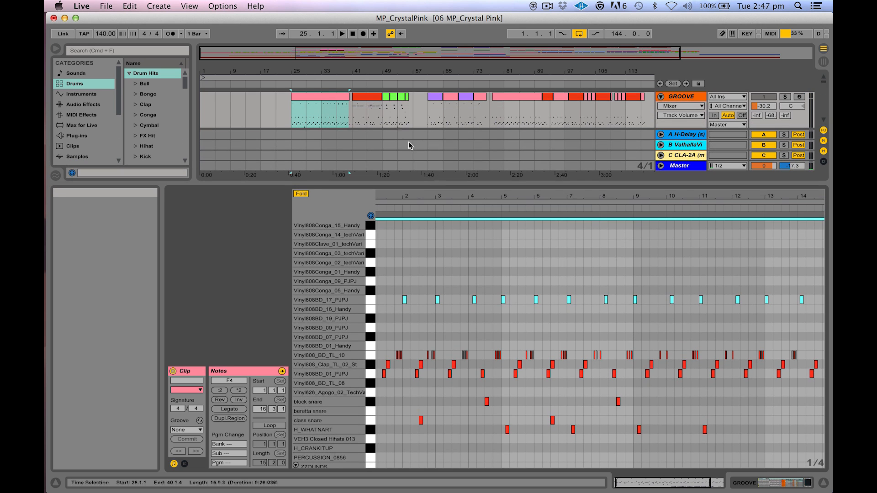
View the red GROOVE clip at bar 41, and audition the first clip's Vinyl808_Clap_TL_02_St, class snare and H_WHATNART rows
click(364, 101)
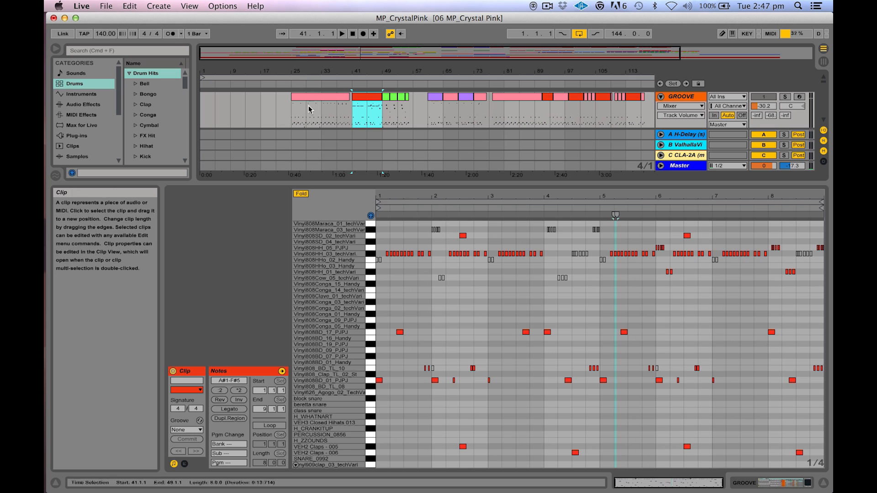
click(322, 116)
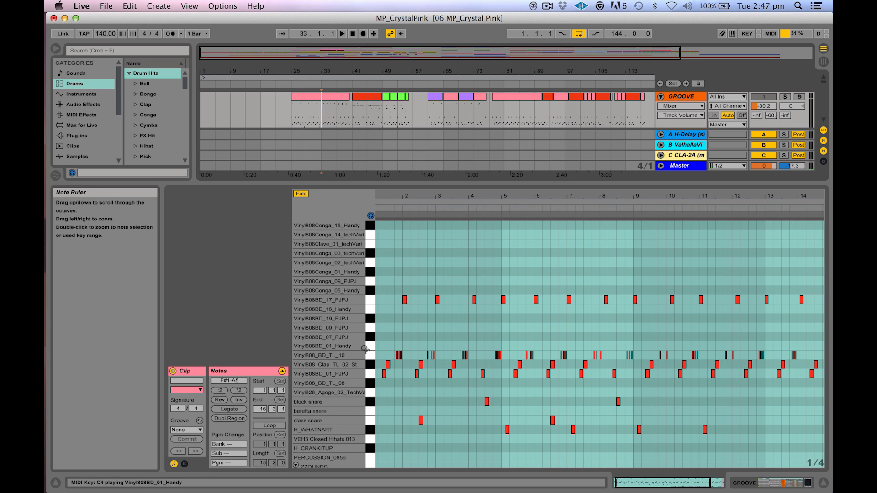
click(370, 364)
click(374, 422)
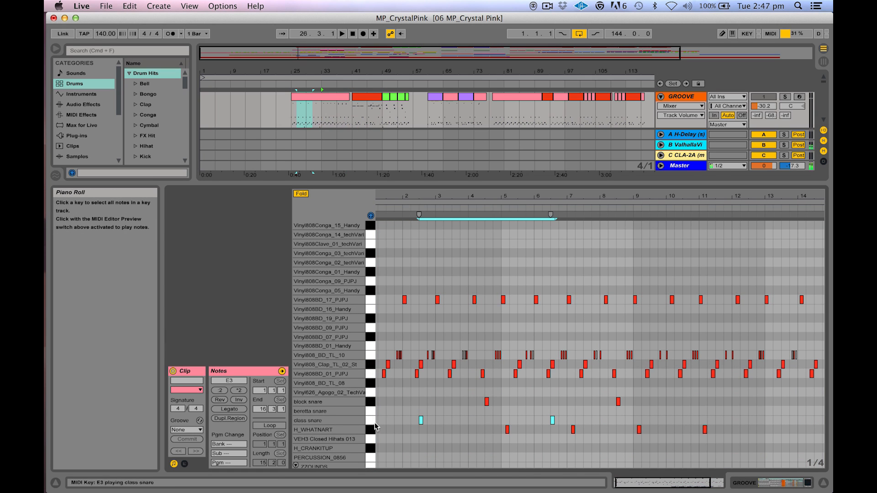
click(372, 432)
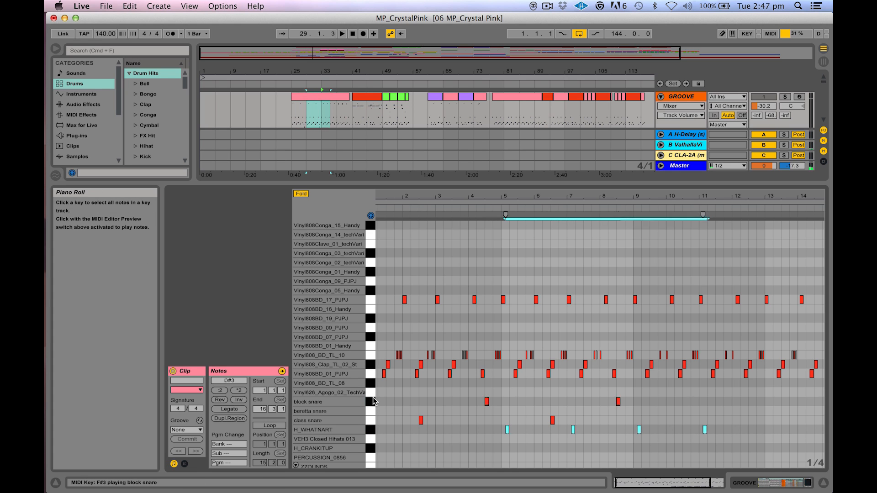
Audition the VEH2 Claps - 006 and SNARE_0992 rows in the first GROOVE clip
click(442, 399)
scroll(438, 399, down, 5)
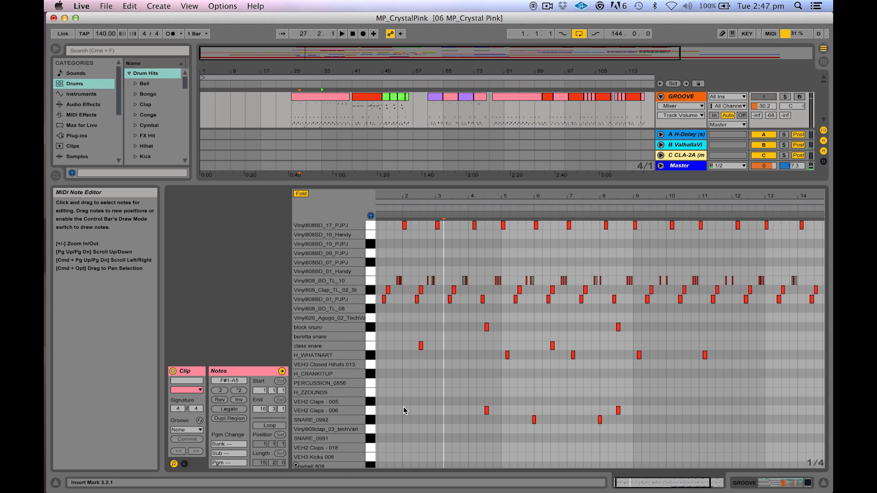
click(372, 410)
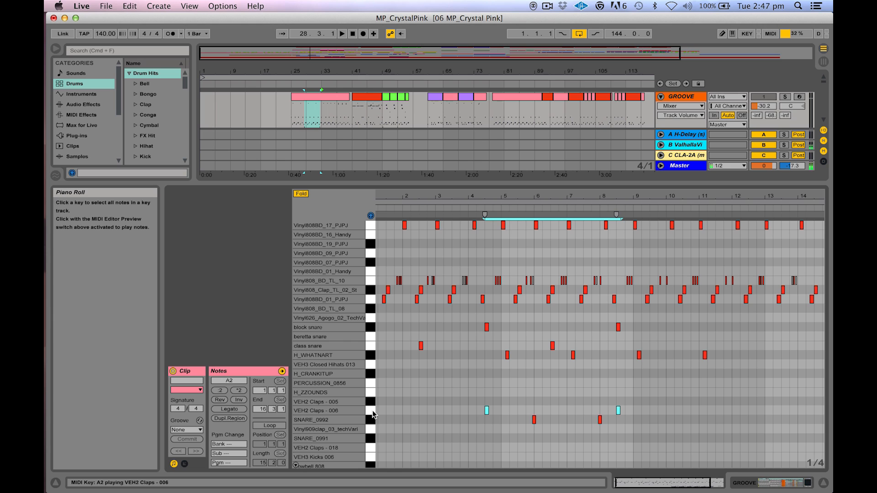
click(372, 420)
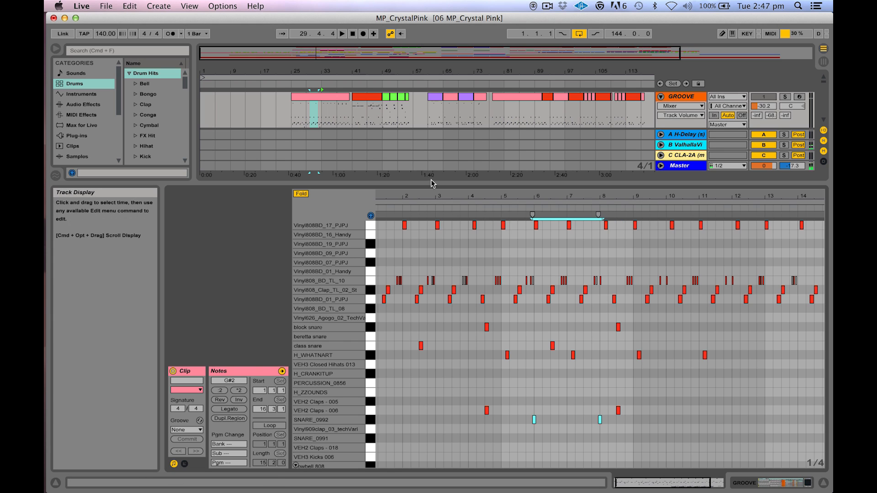
Shrink the note editor, select the purple GROOVE clip at bar 61 and play the arrangement from there
drag(431, 183, 431, 211)
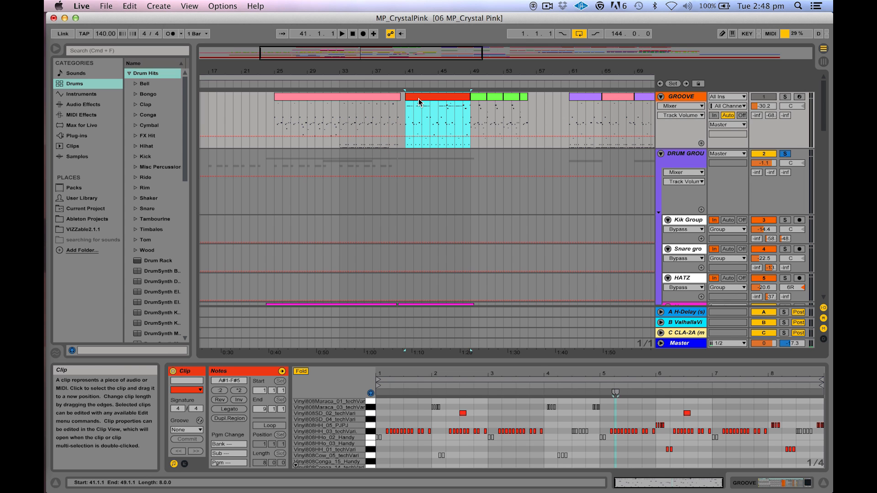
scroll(541, 103, right, 10)
click(405, 102)
key(space)
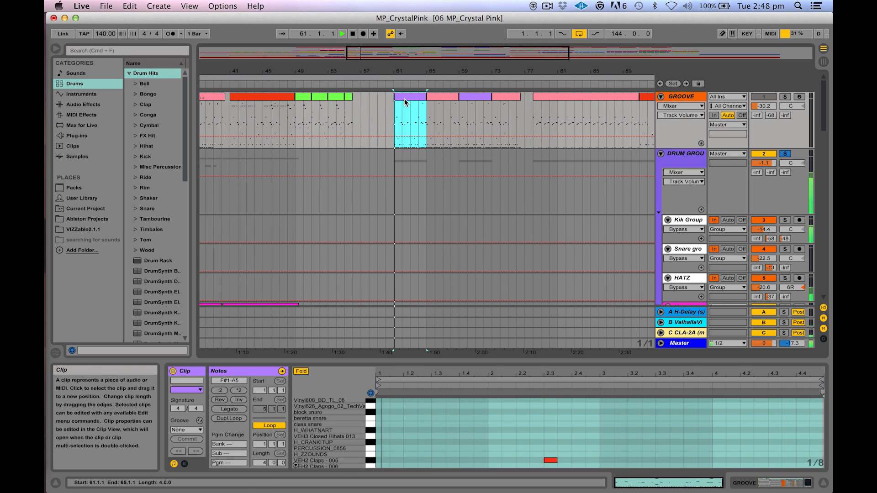
scroll(460, 132, down, 1)
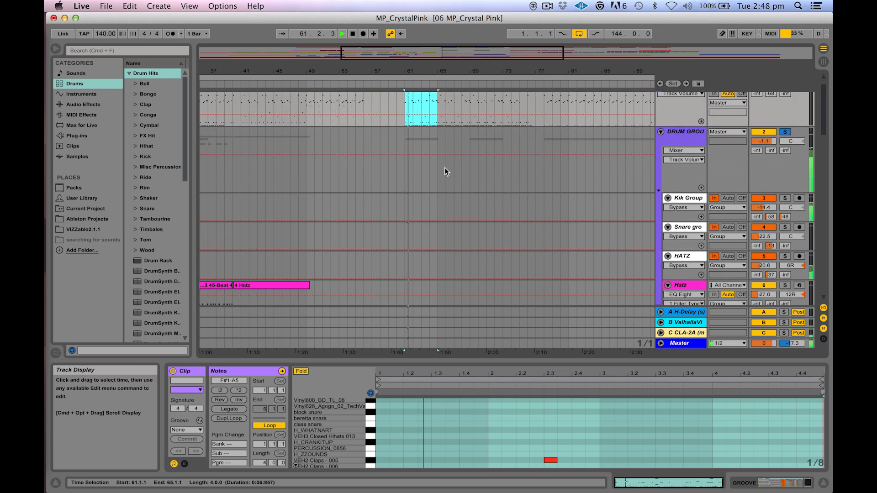
scroll(445, 167, up, 2)
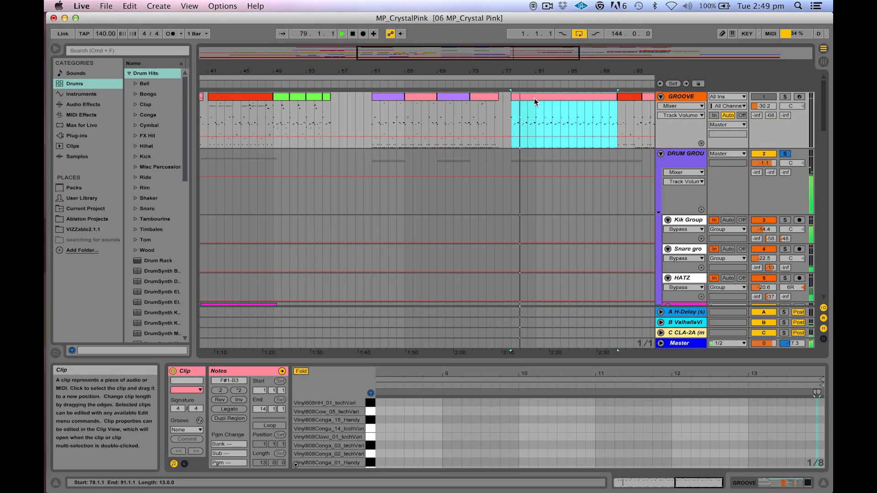
View the RIDee track's Kit-Core 808 rack and look through its clips from bar 78 onward during playback
scroll(533, 98, down, 10)
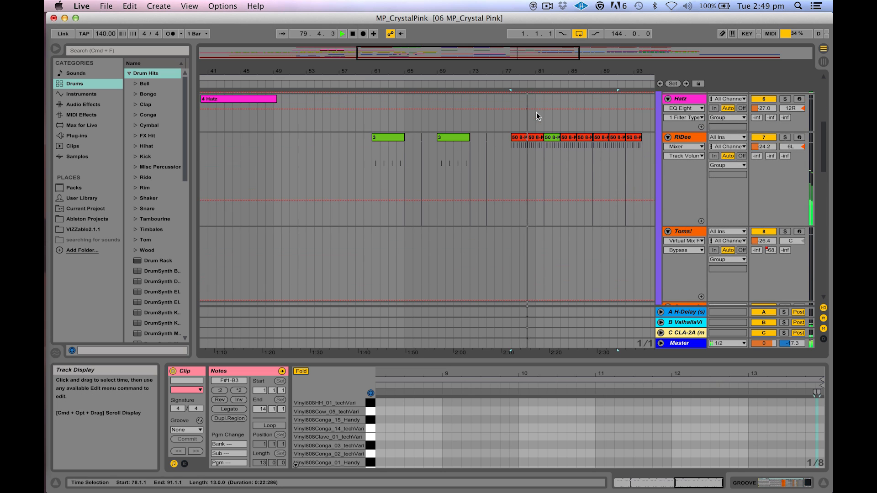
click(678, 138)
key(shift+Tab)
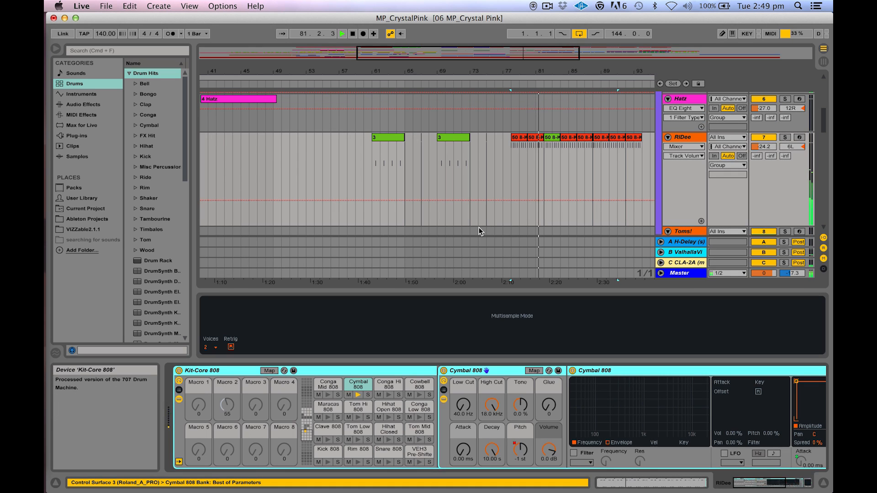
click(479, 227)
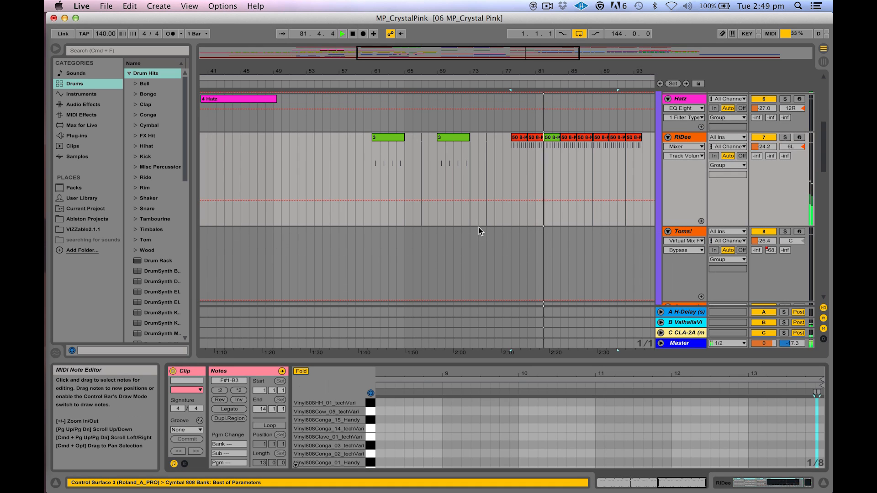
click(516, 149)
scroll(529, 415, down, 5)
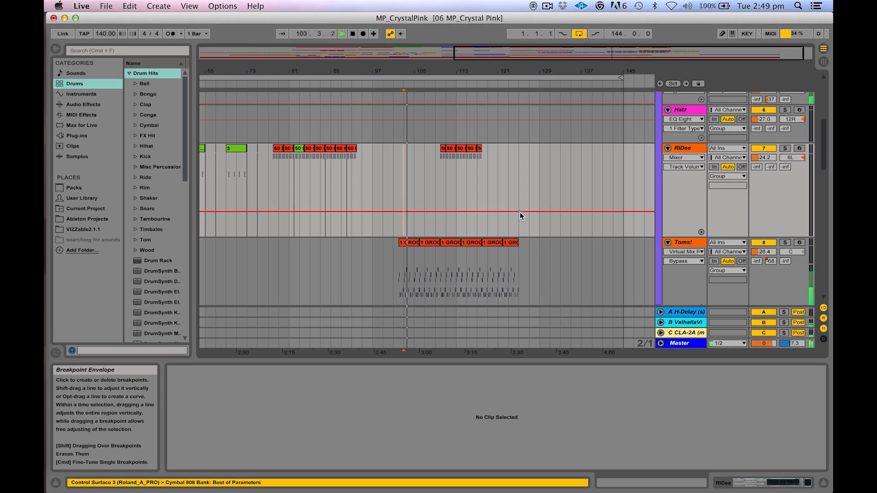
Look at the 1 GROOVE clips on the Toms! track near bar 114 and stop playback
click(464, 261)
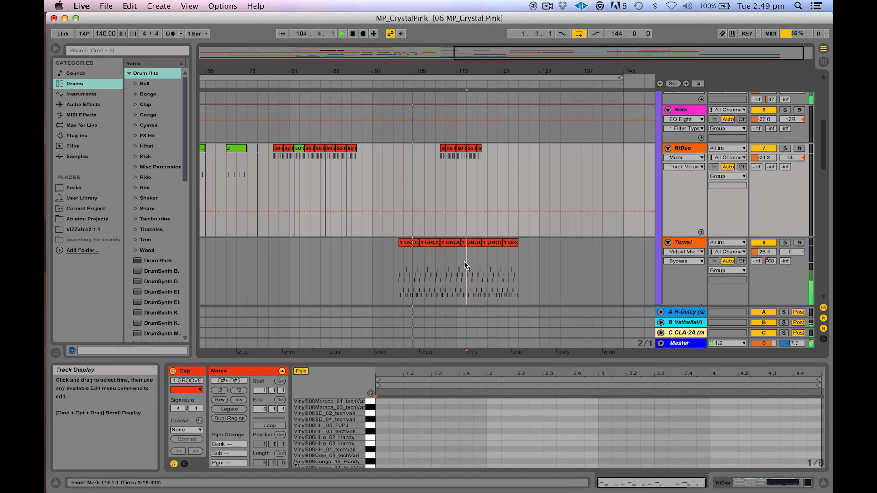
key(space)
click(772, 261)
scroll(585, 273, down, 3)
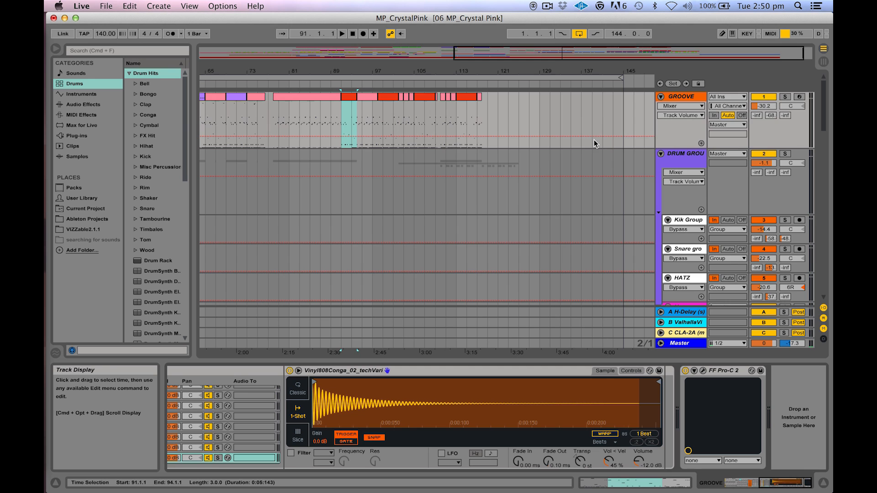
Select the pink GROOVE clip at bar 78 and bring up the start of the Kit-Core 808 chain list
scroll(594, 143, down, 3)
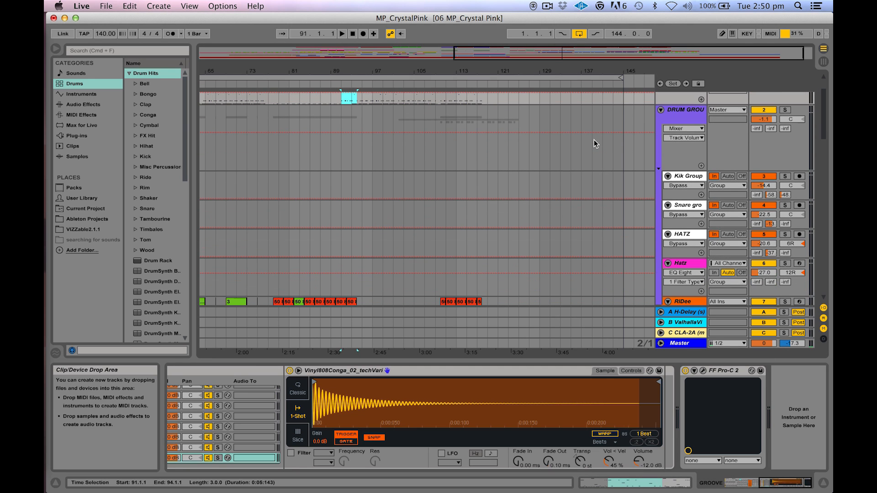
click(678, 111)
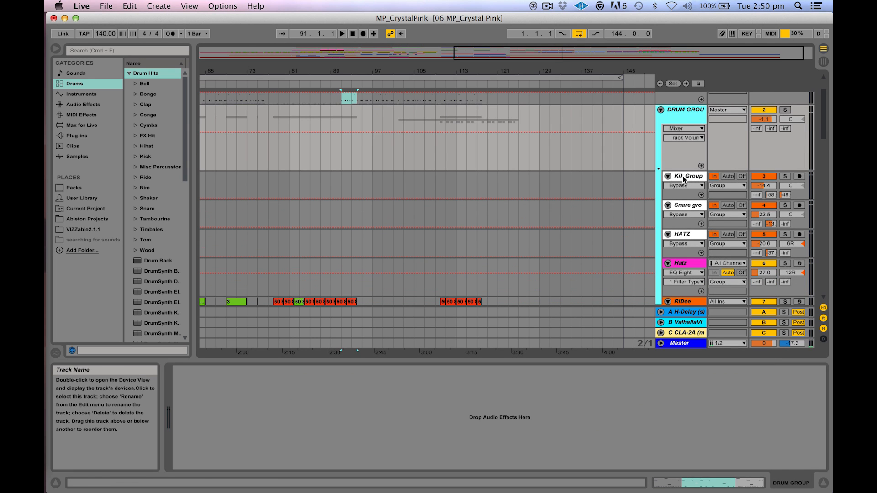
scroll(437, 163, up, 3)
click(313, 97)
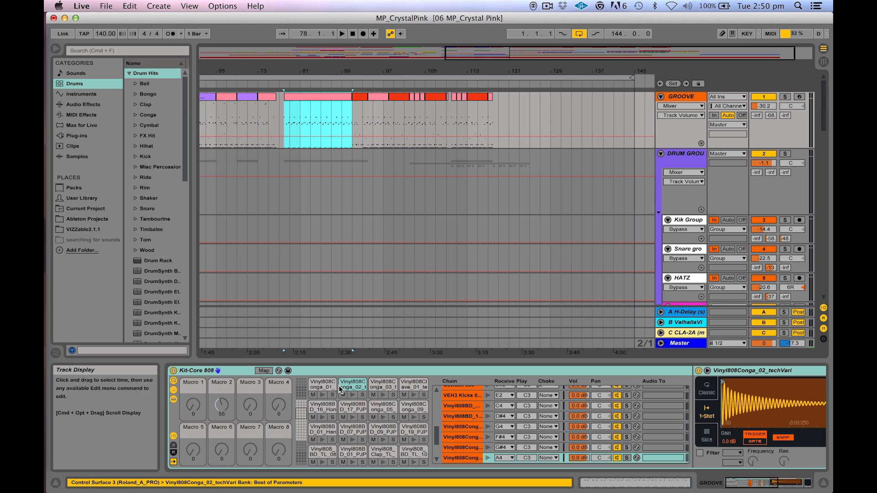
click(204, 402)
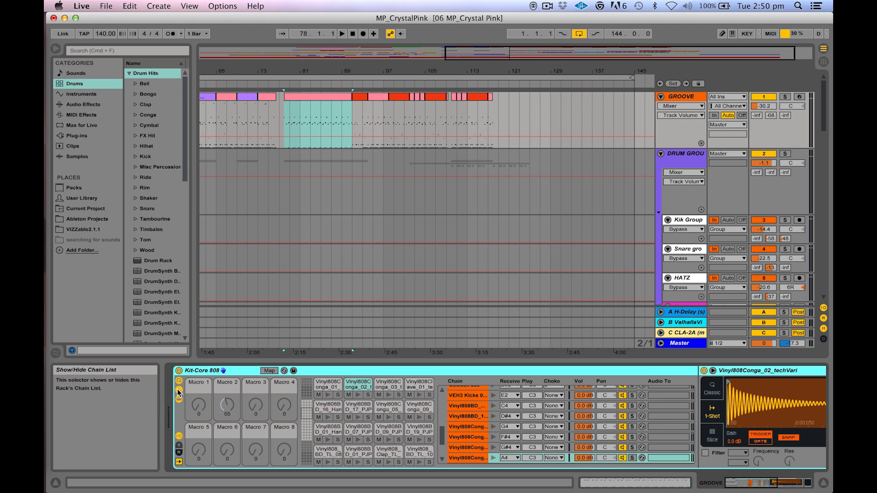
scroll(466, 421, up, 5)
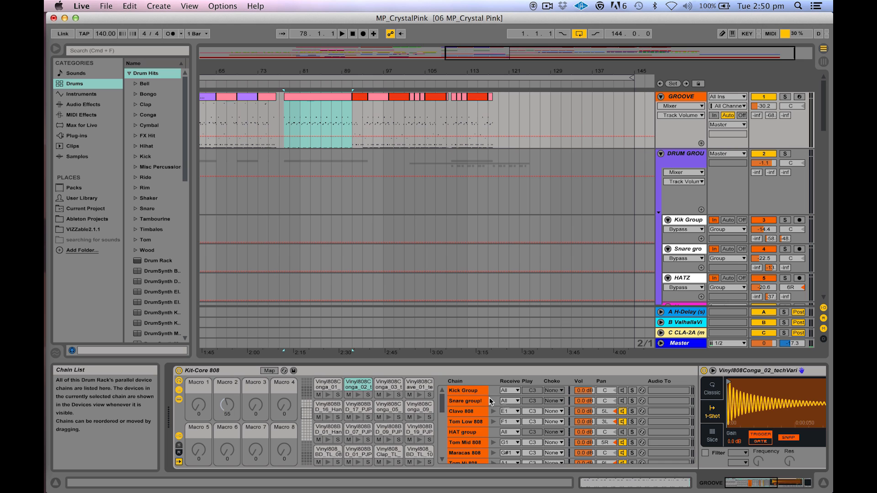
Inspect the Kick Group, Snare group! and Tom Low 808 chains in the GROOVE drum rack
click(463, 390)
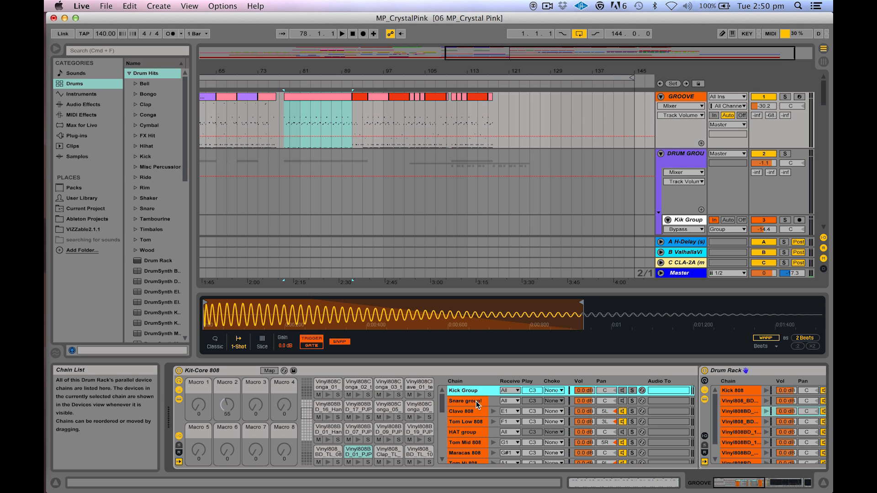
click(477, 401)
click(468, 391)
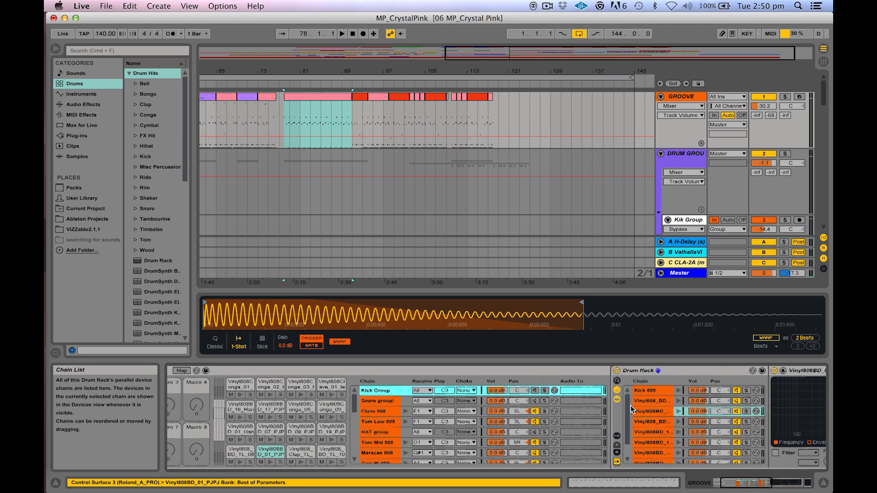
click(631, 408)
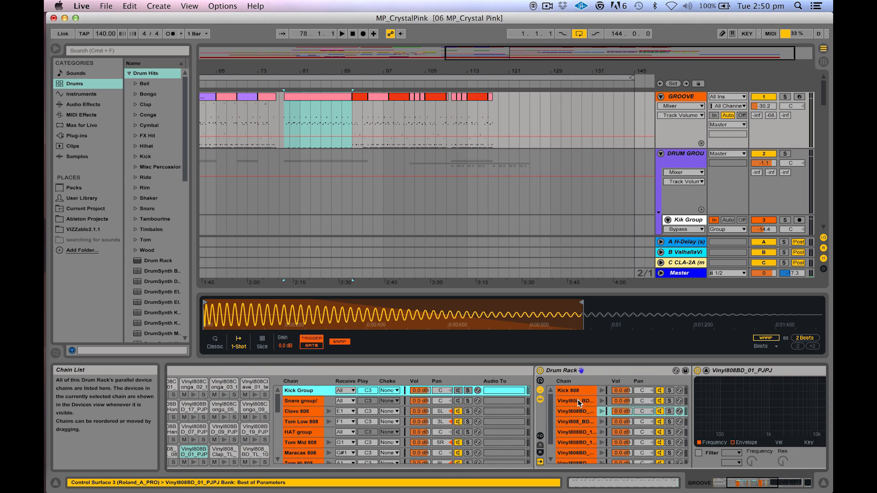
click(295, 402)
click(309, 422)
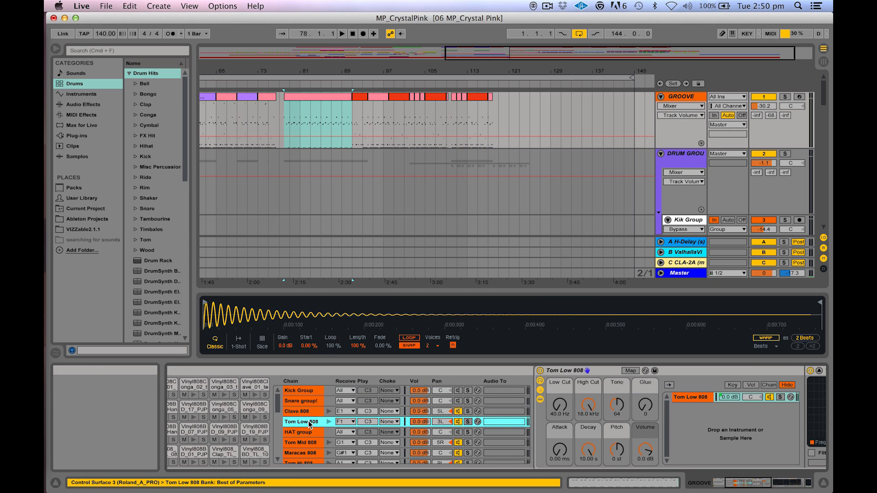
Enlarge the Kik Group track so its full input and output routing shows
scroll(707, 145, down, 3)
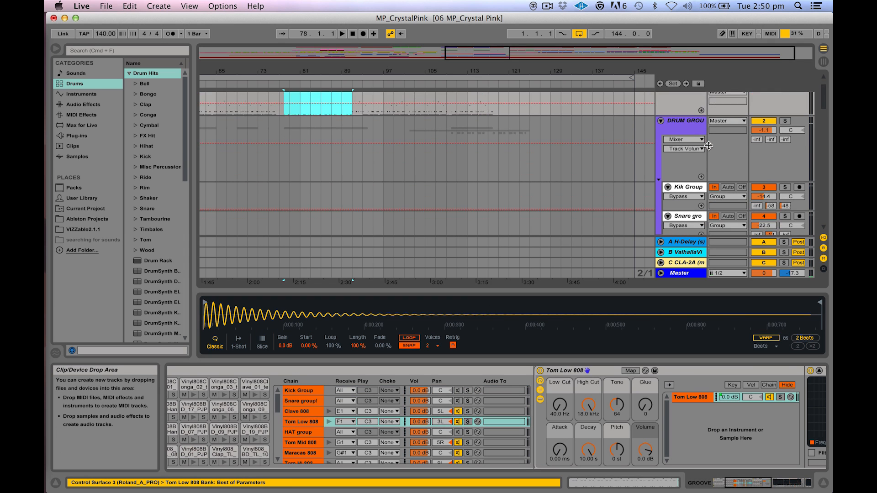
click(684, 155)
drag(681, 177, 681, 205)
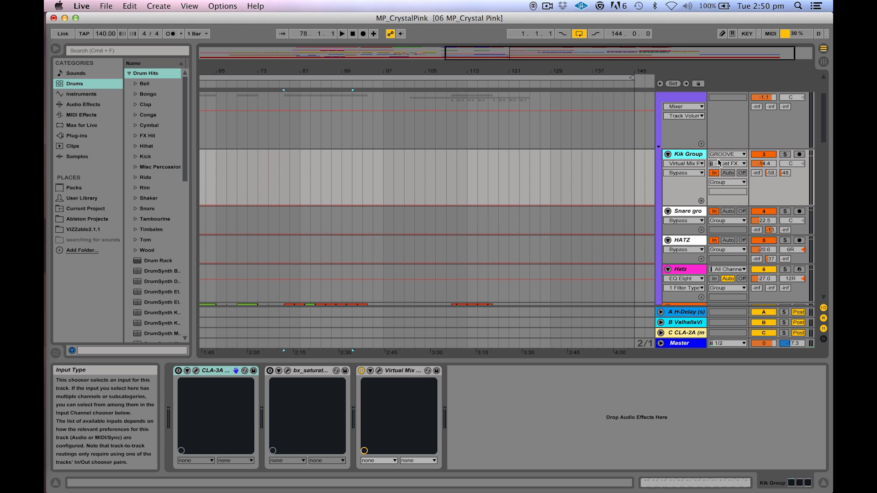
scroll(629, 160, up, 3)
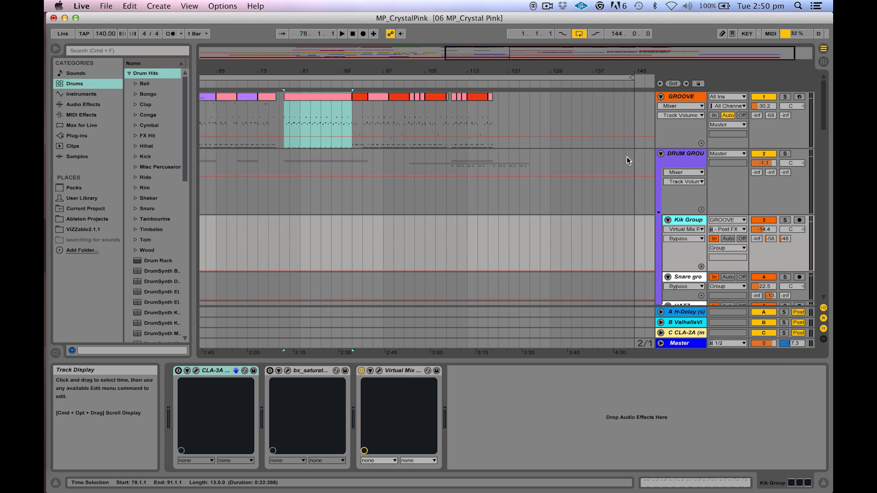
Check the Kik Group track's input channel choices against the Kick Group chain in the GROOVE rack
click(679, 96)
scroll(668, 121, down, 1)
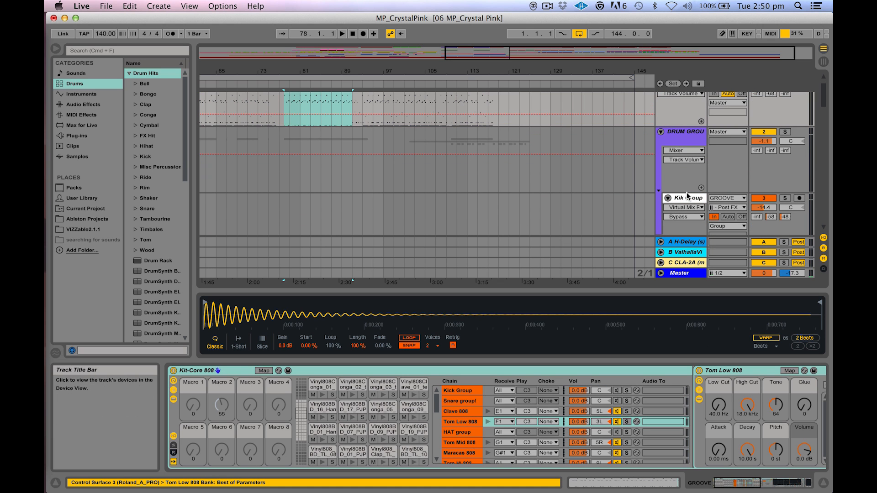
click(725, 207)
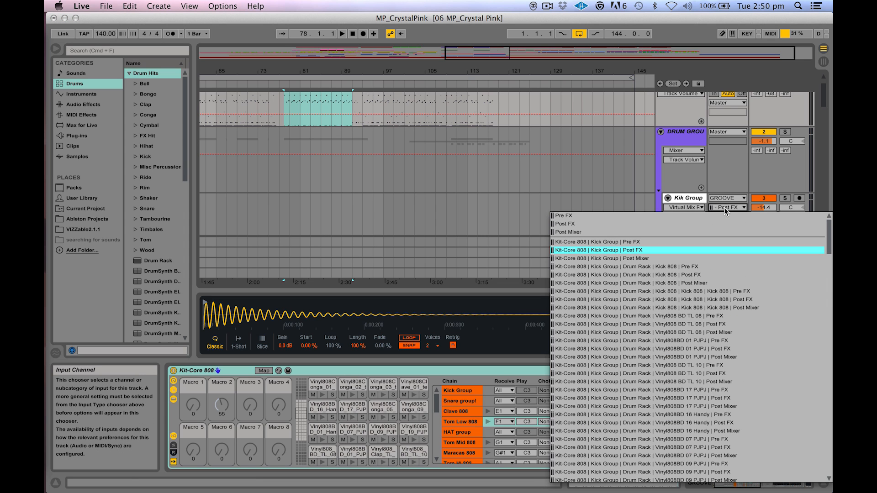
click(684, 199)
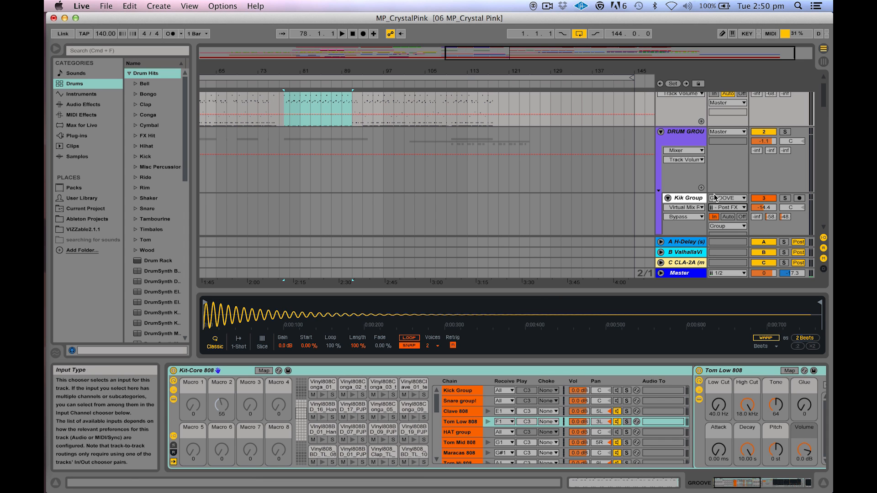
click(471, 393)
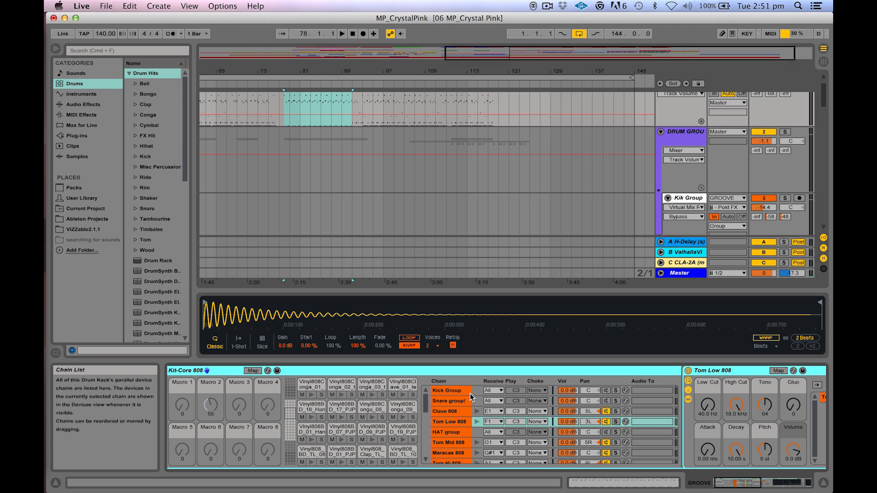
click(594, 392)
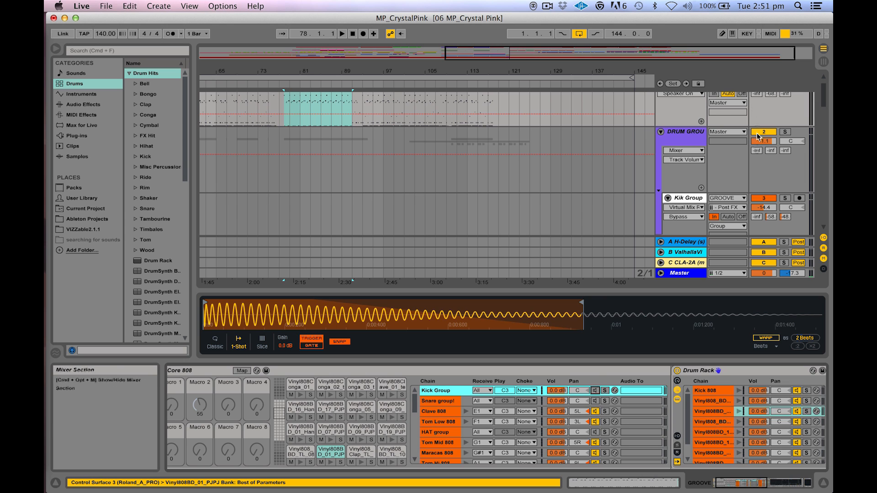
Play the soloed Kik Group track from around bar 81, add the Snare gro and HATZ tracks to the solo, and stop playback
click(689, 198)
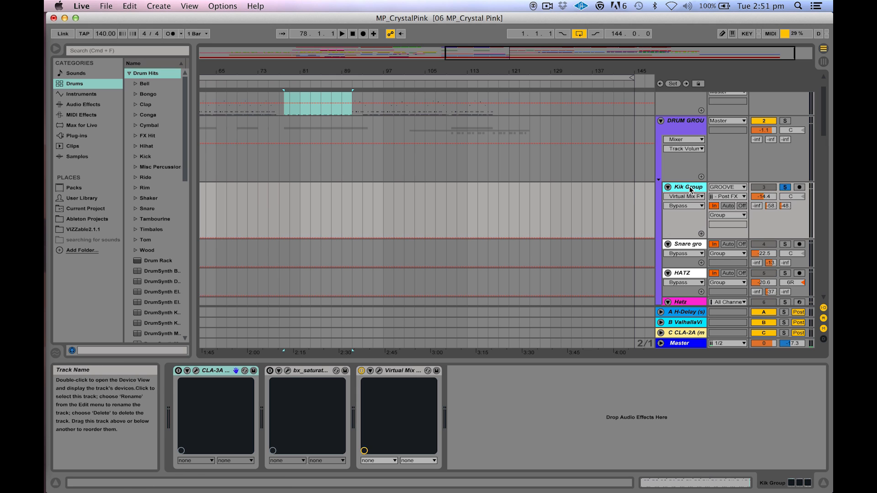
click(302, 208)
key(space)
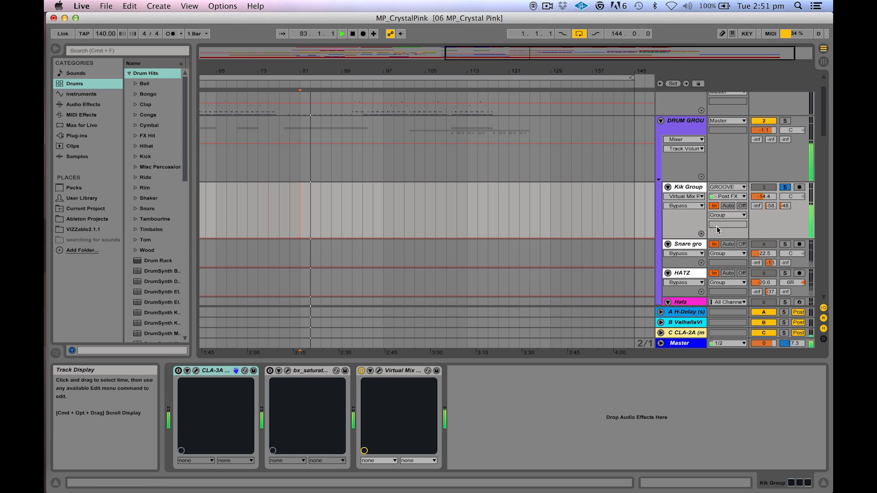
click(786, 244)
click(786, 274)
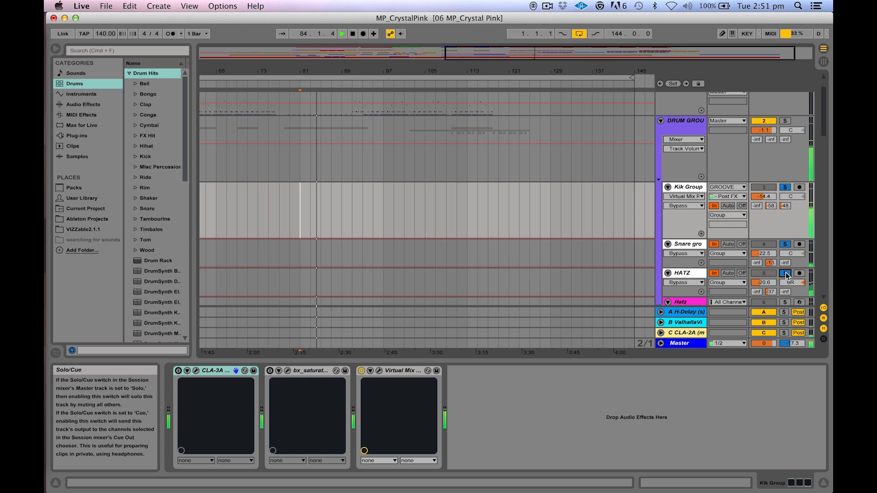
scroll(528, 170, down, 3)
key(space)
scroll(550, 191, up, 2)
click(786, 155)
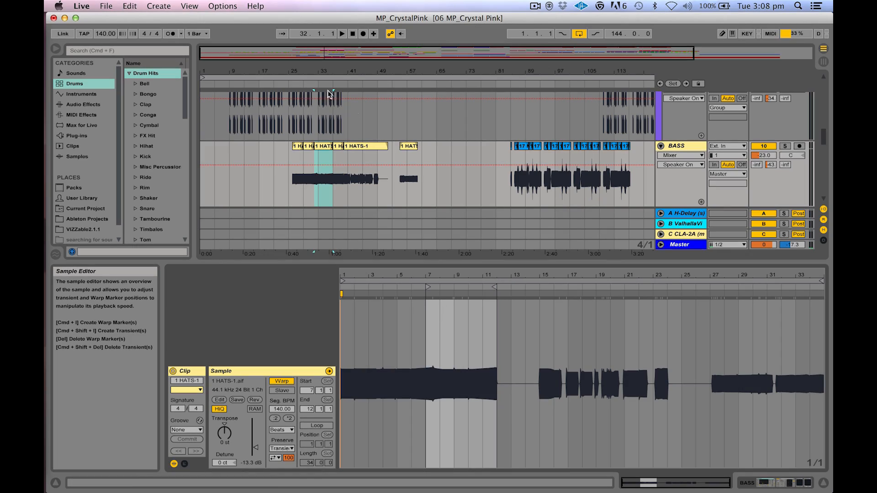
Examine which parts of the sample the yellow 1 HATS-1 clips on the BASS track use
click(353, 147)
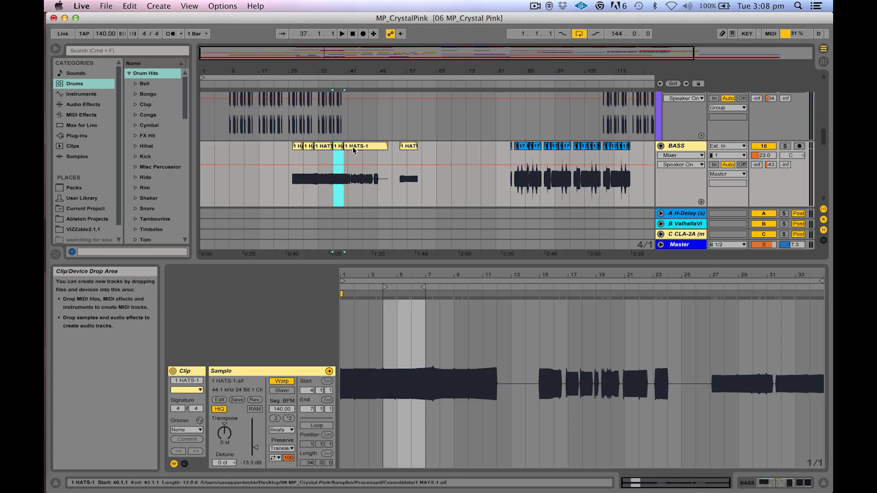
click(301, 145)
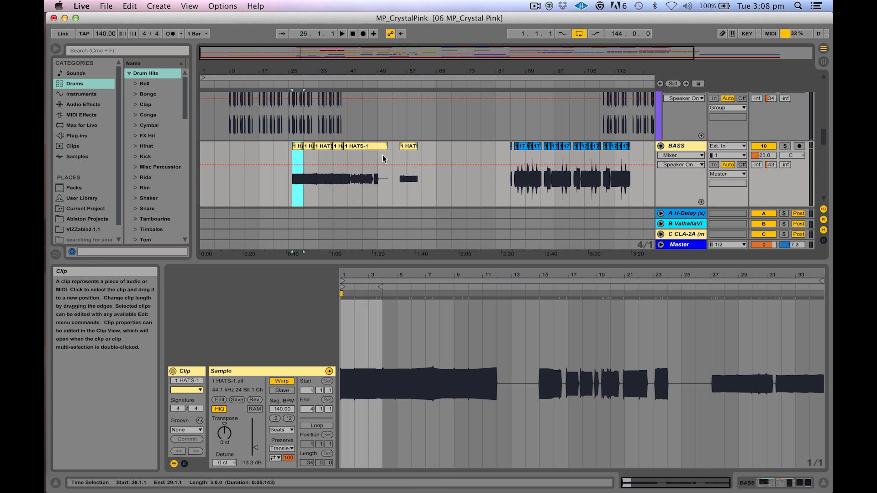
click(413, 147)
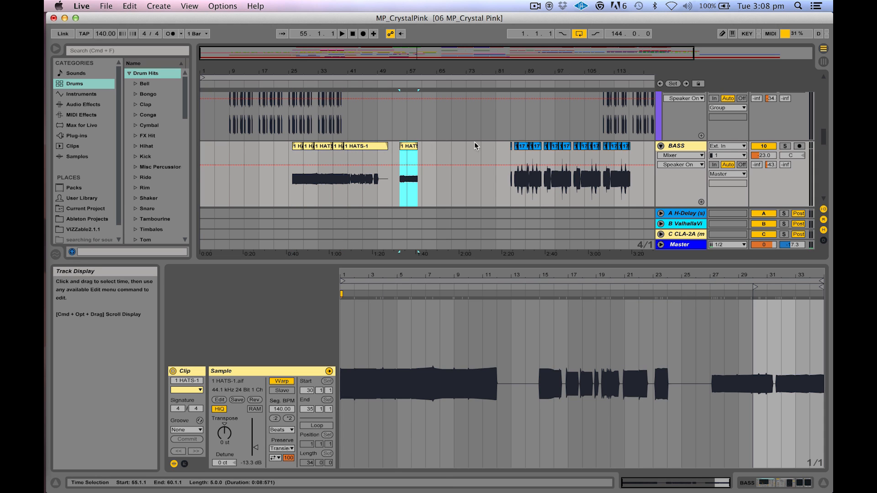
Examine which parts of the 0017 Nord! sample the blue clips on the BASS track use
click(525, 146)
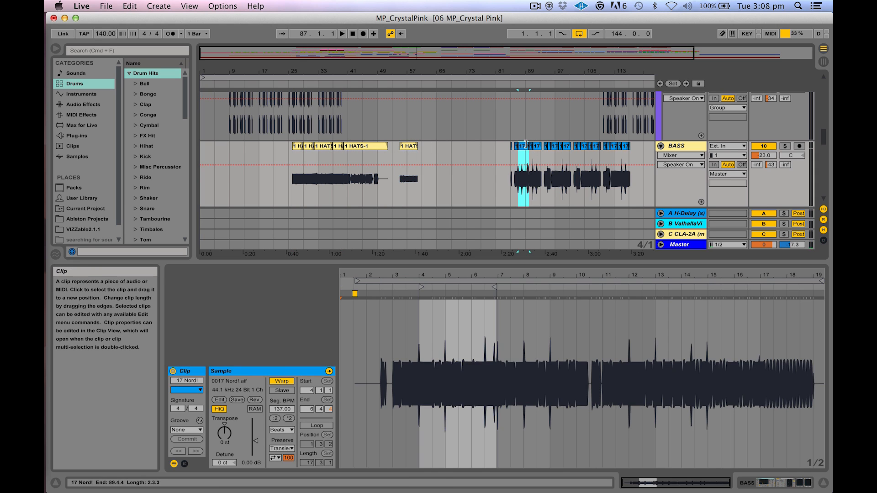
click(553, 145)
click(583, 145)
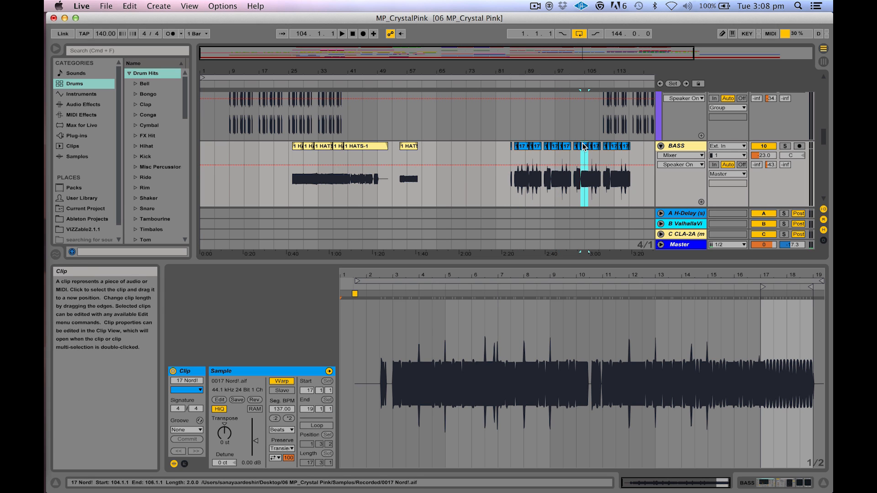
click(595, 146)
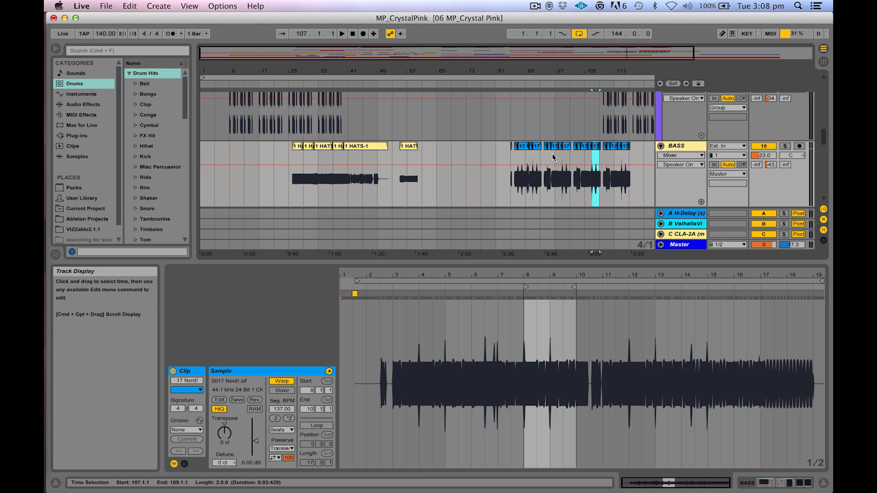
click(566, 147)
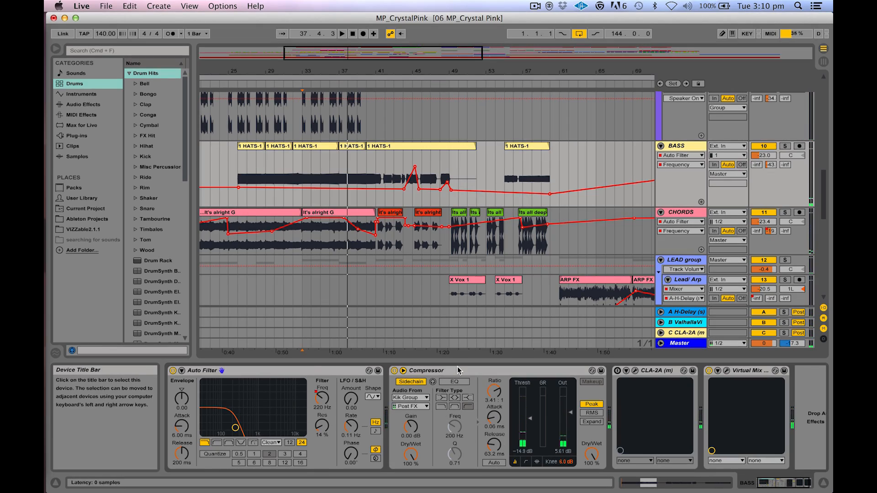
Select the BASS track's Compressor, and widen the browser with its Drum Hits folder collapsed
click(459, 371)
drag(192, 143, 206, 144)
click(130, 74)
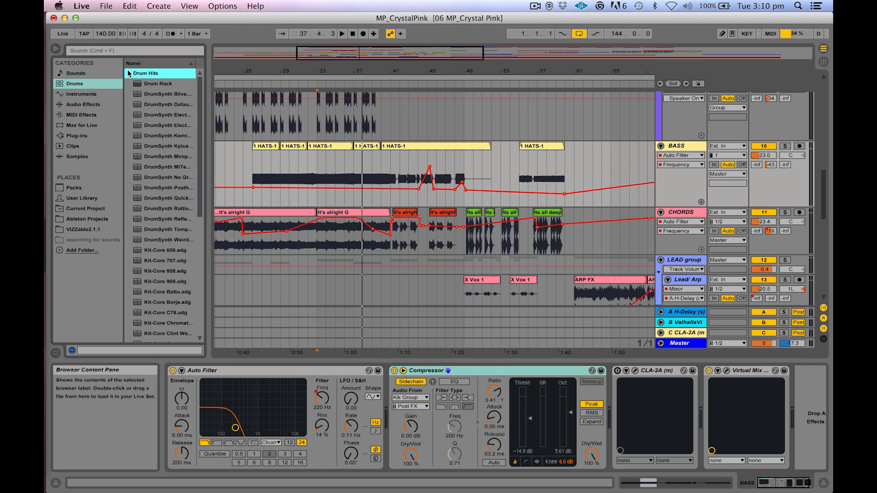
Examine the pink It's alright G clips from bars 1 and 17 on the soloed CHORDS track during playback
click(513, 373)
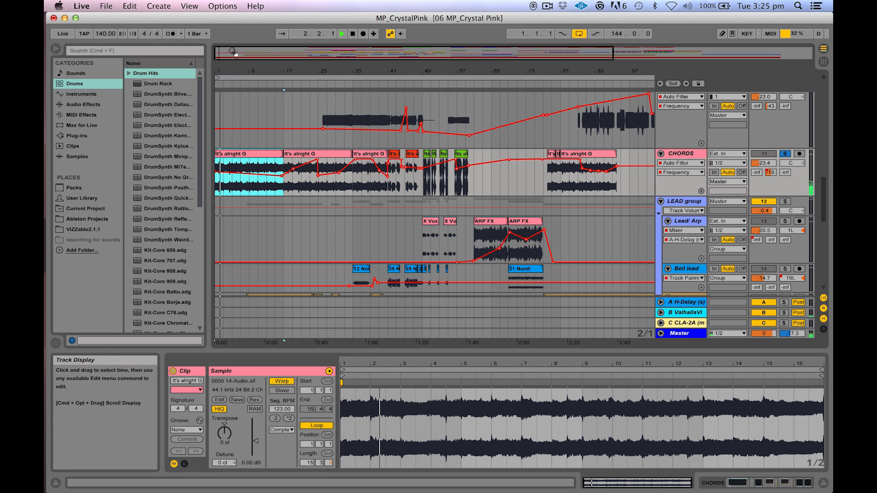
drag(336, 75, 358, 85)
drag(256, 85, 256, 89)
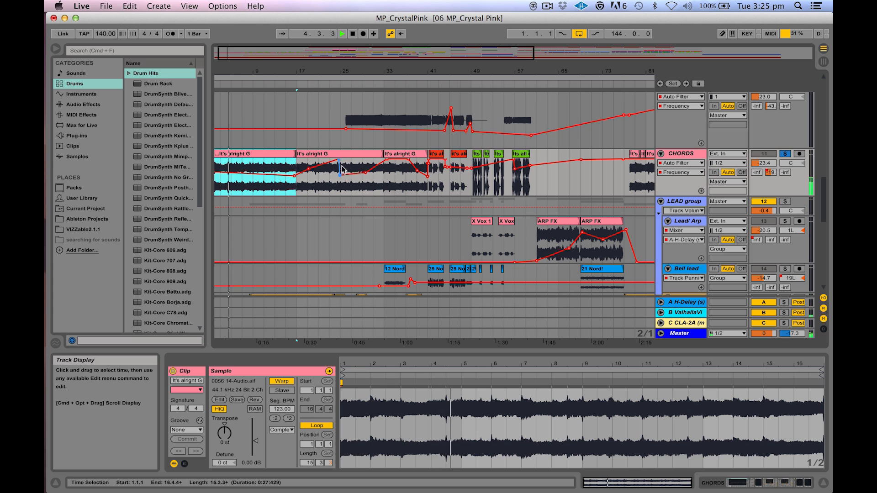
click(349, 153)
click(254, 154)
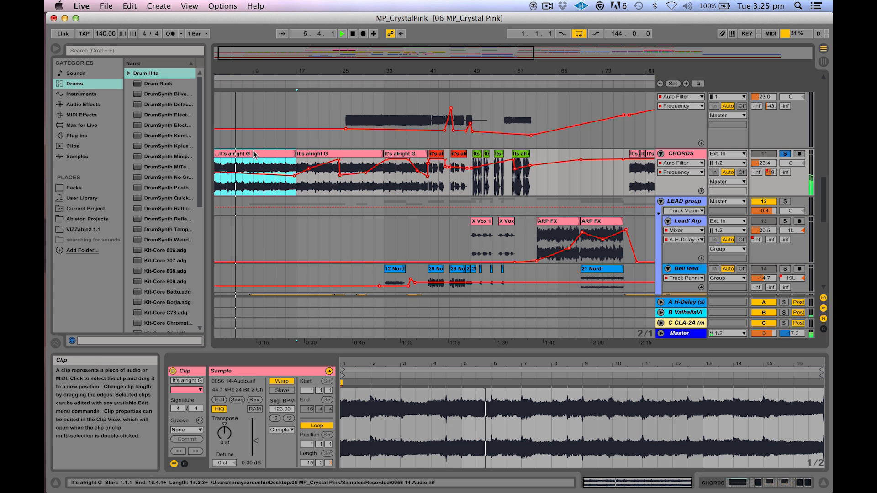
click(346, 154)
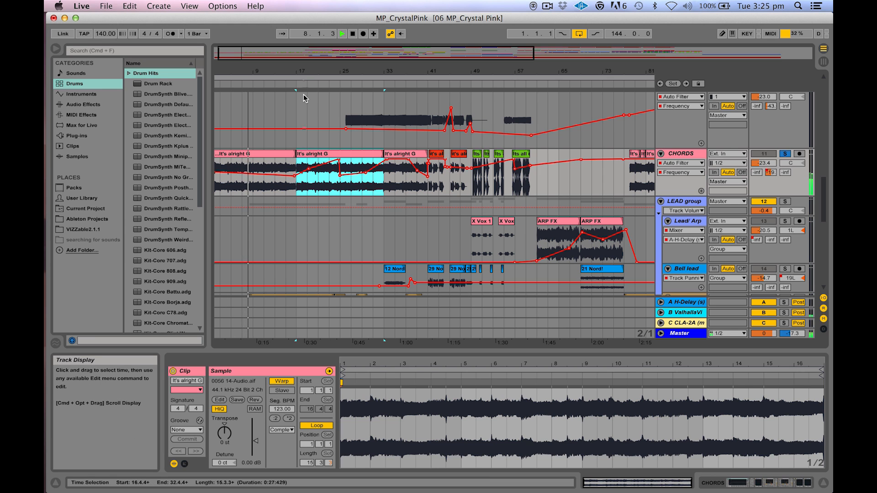
key(minus)
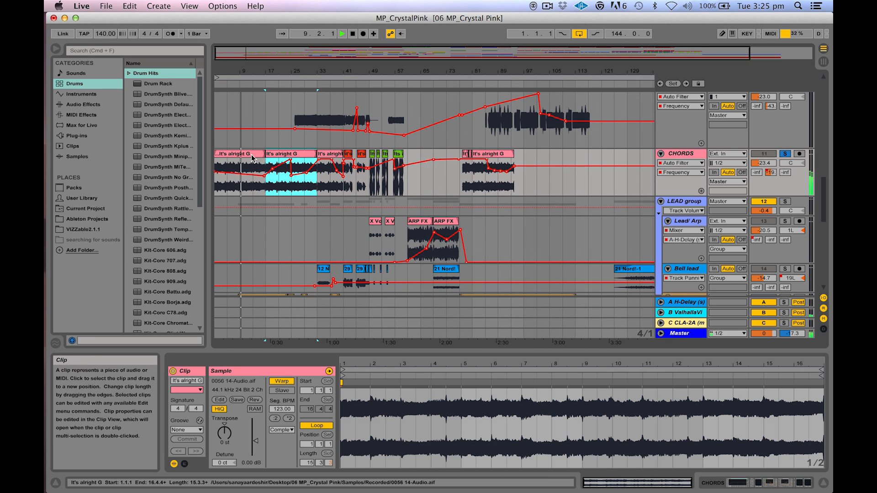
click(251, 157)
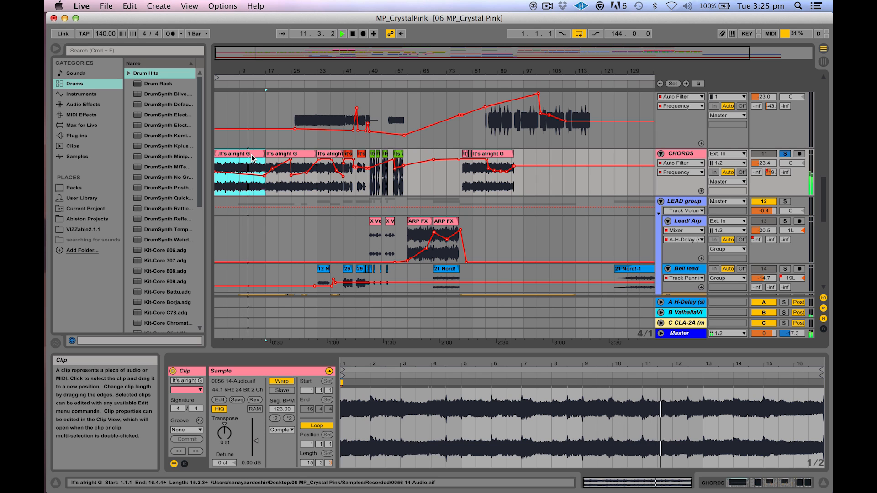
click(295, 159)
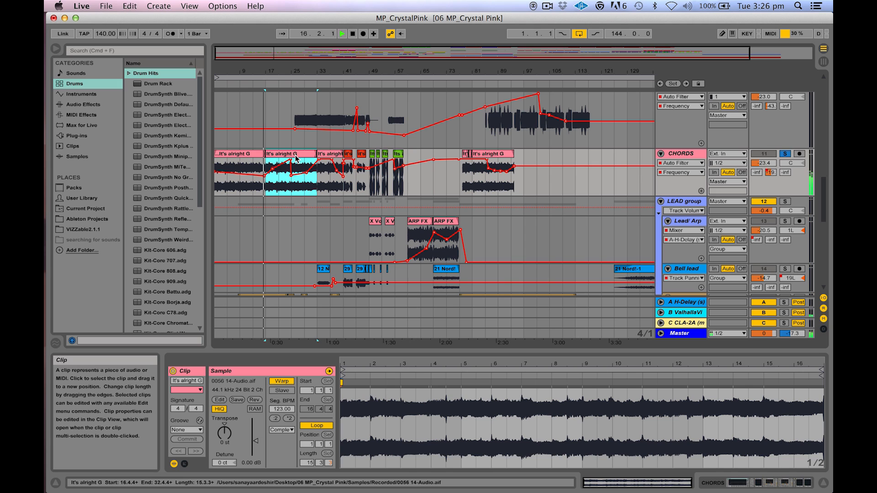
double_click(303, 157)
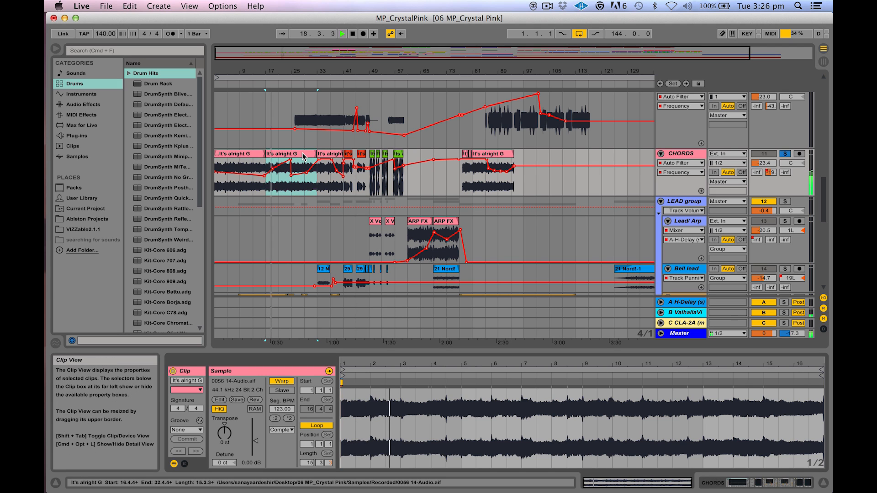
click(301, 156)
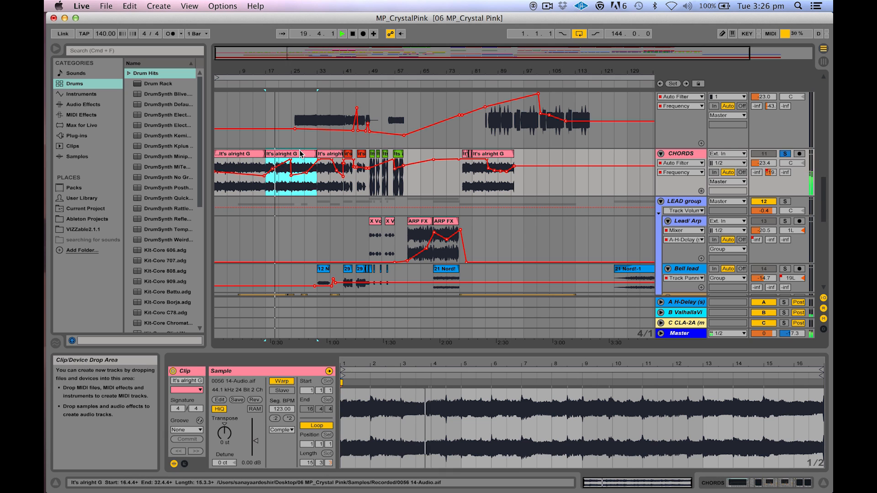
Play the CHORDS track from the red clip at bar 41, switching the track's solo off and back on
click(349, 156)
drag(352, 71, 353, 101)
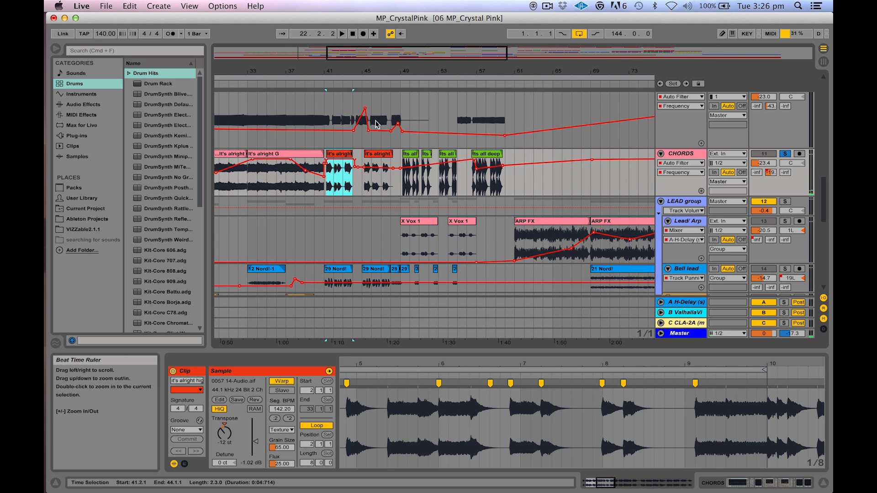
key(space)
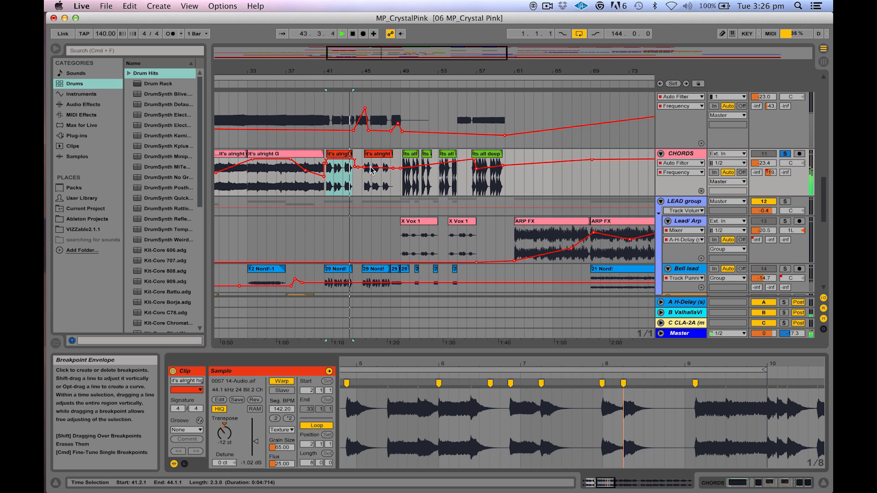
click(785, 154)
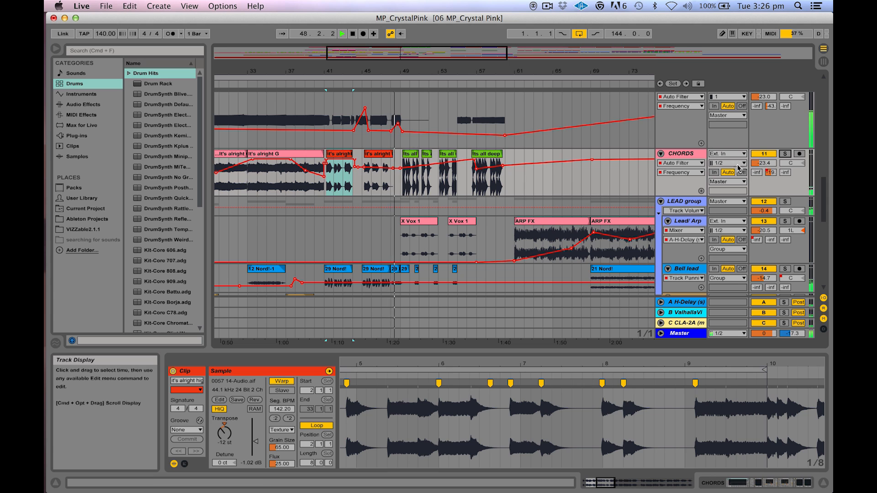
click(785, 154)
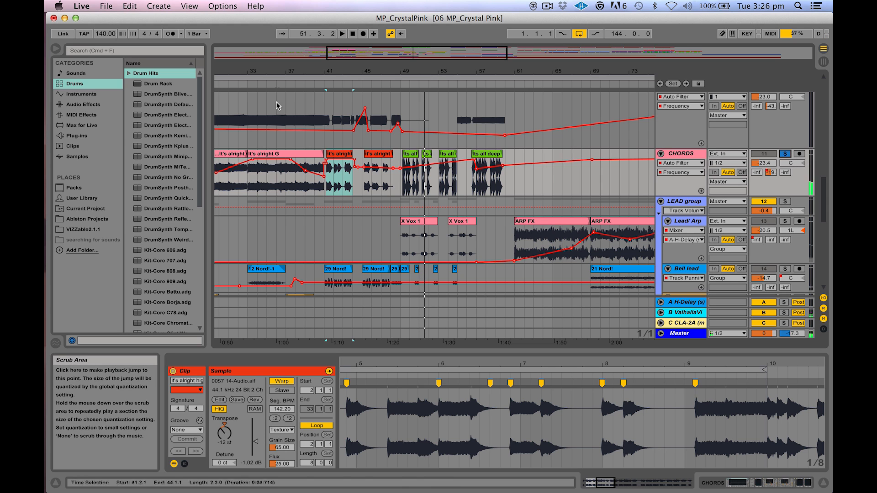
Compare the samples of the pink clip at bar 33 and the red clip at bar 41 on CHORDS
click(288, 154)
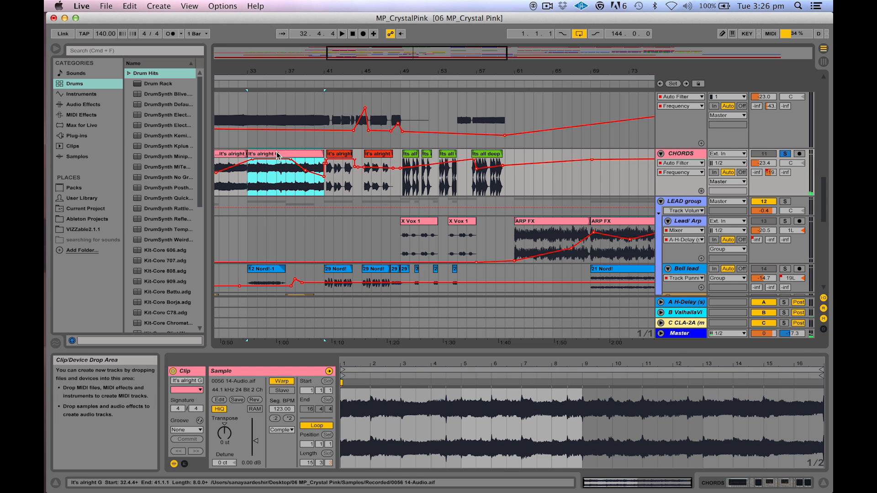
click(333, 158)
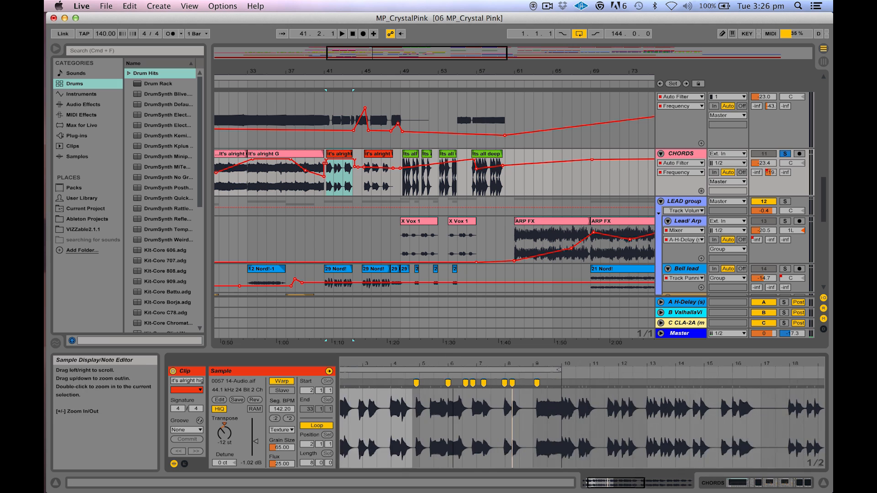
drag(453, 364, 453, 359)
click(437, 420)
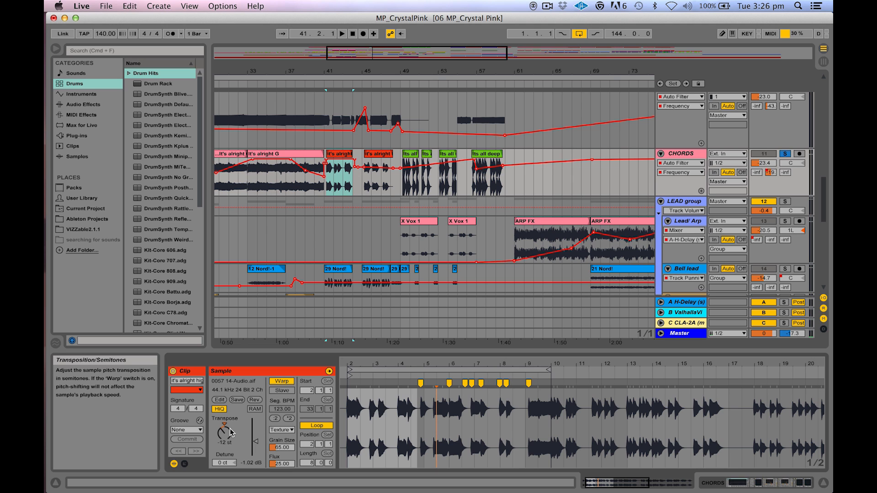
drag(376, 364, 375, 369)
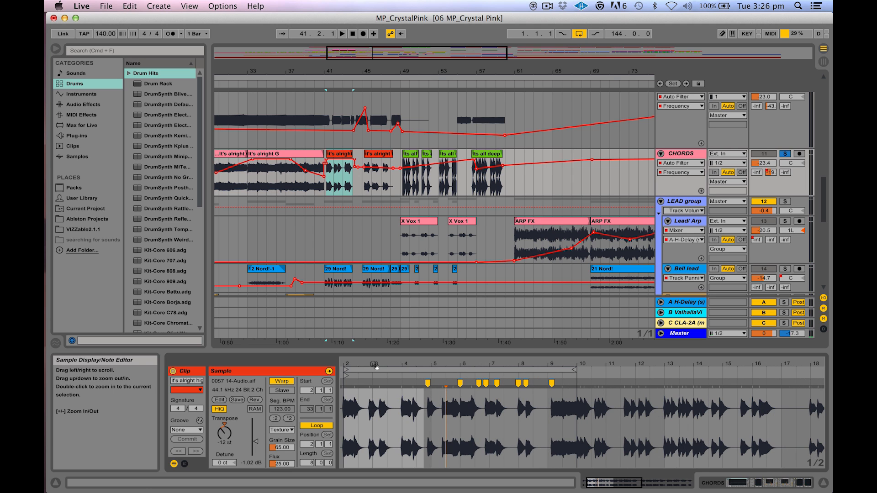
Play the red clips at bars 41 and 45 on the soloed CHORDS track, and stop playback
click(339, 154)
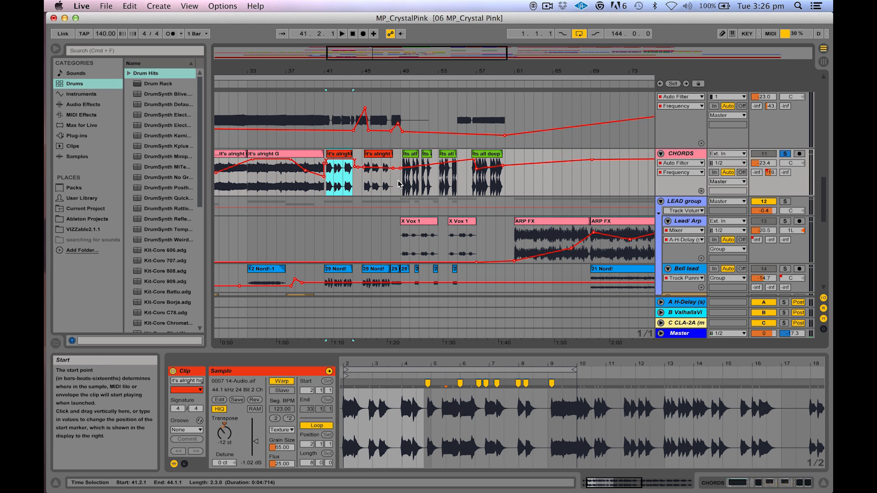
key(space)
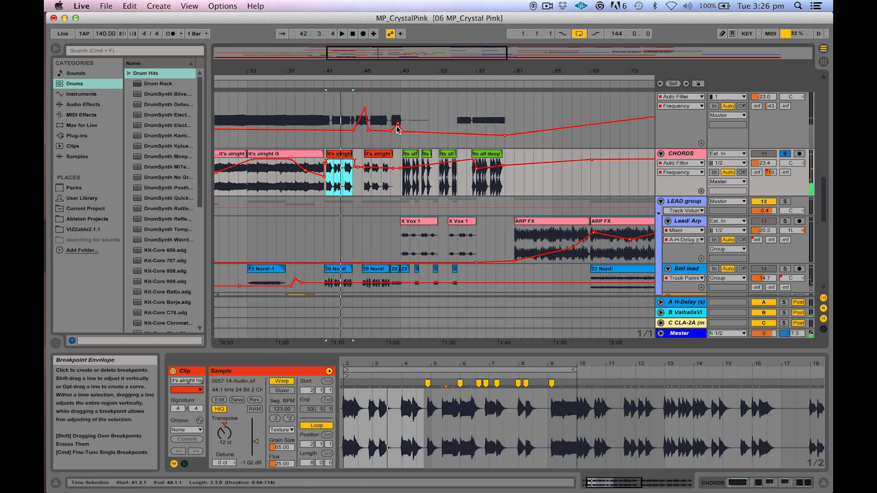
click(374, 156)
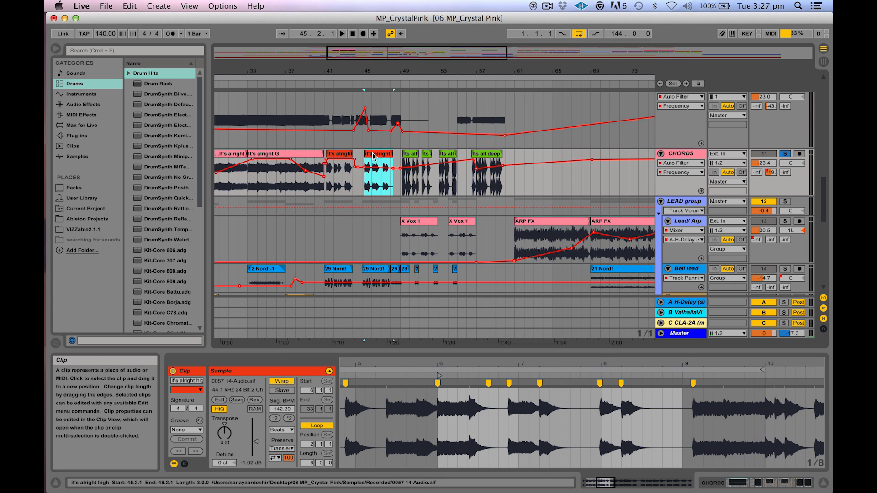
key(space)
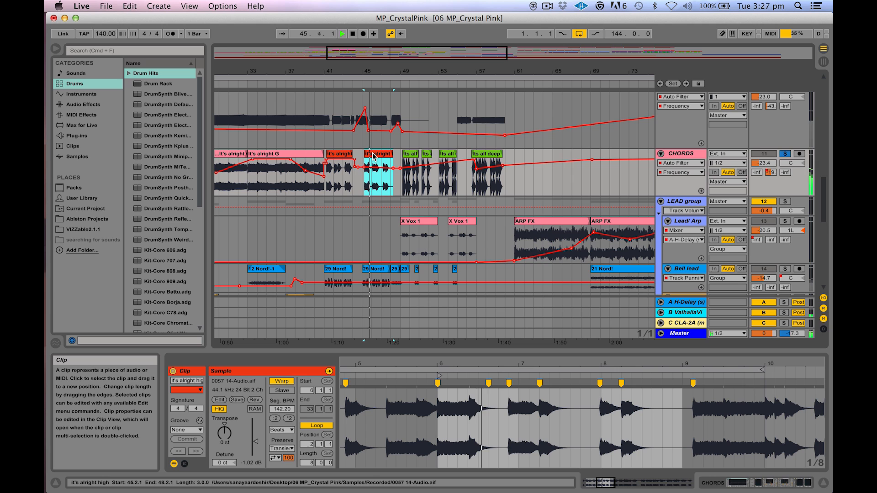
key(space)
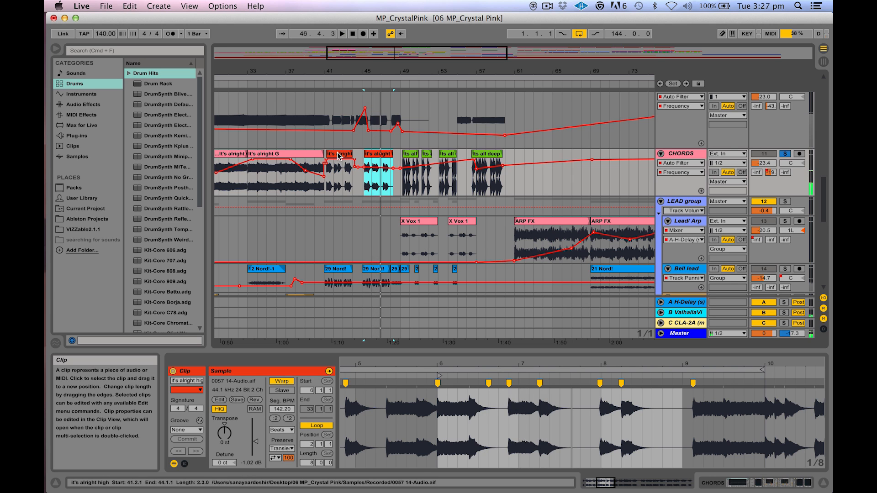
Review the available warp modes for the red clip at bar 41 on CHORDS, keeping Texture
click(341, 155)
click(280, 430)
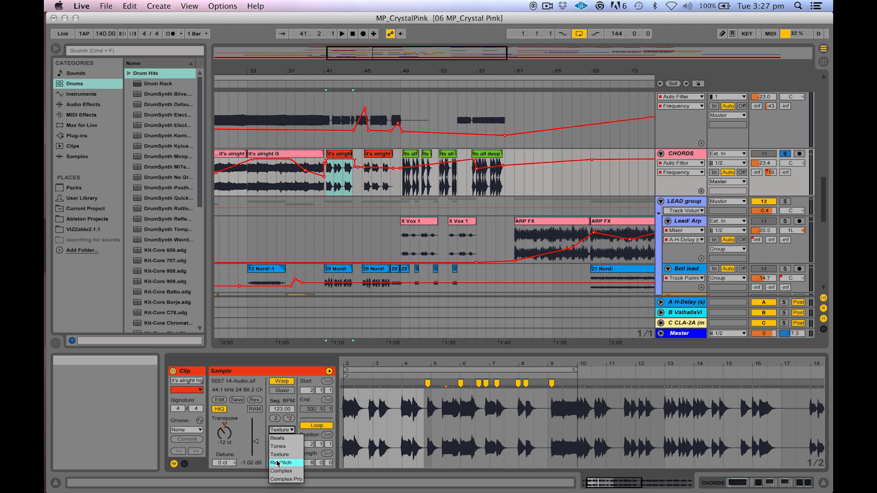
click(281, 456)
click(286, 429)
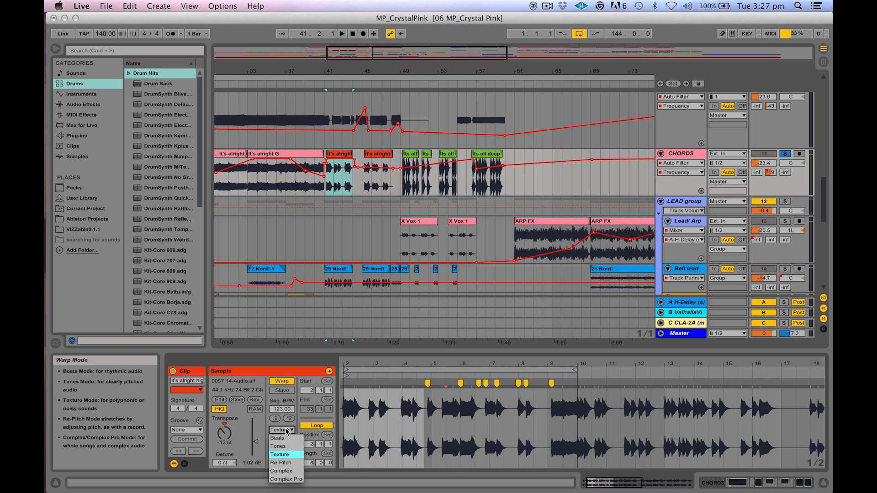
click(281, 456)
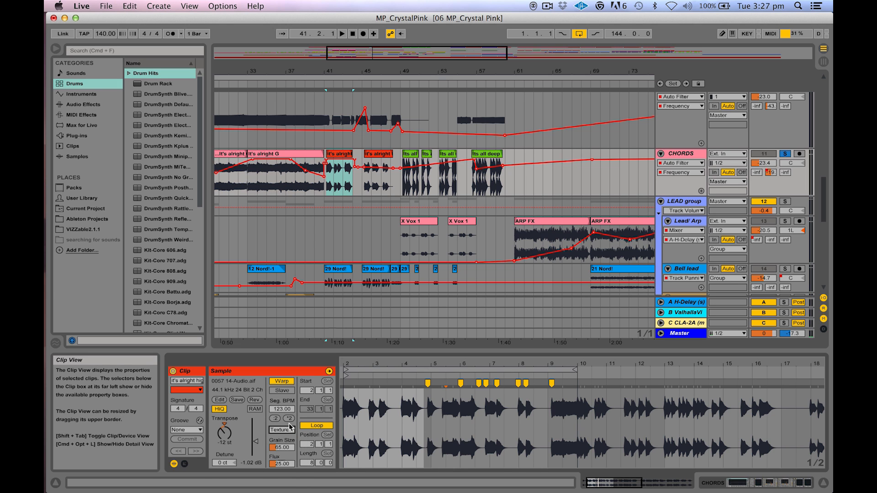
Examine the green clip at bar 49, both red clips and the following stretch of the CHORDS track
click(410, 154)
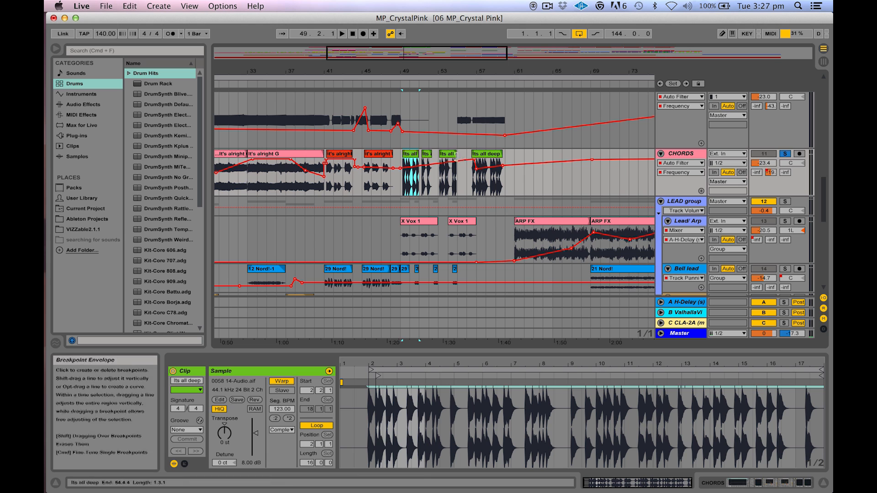
click(339, 154)
click(366, 152)
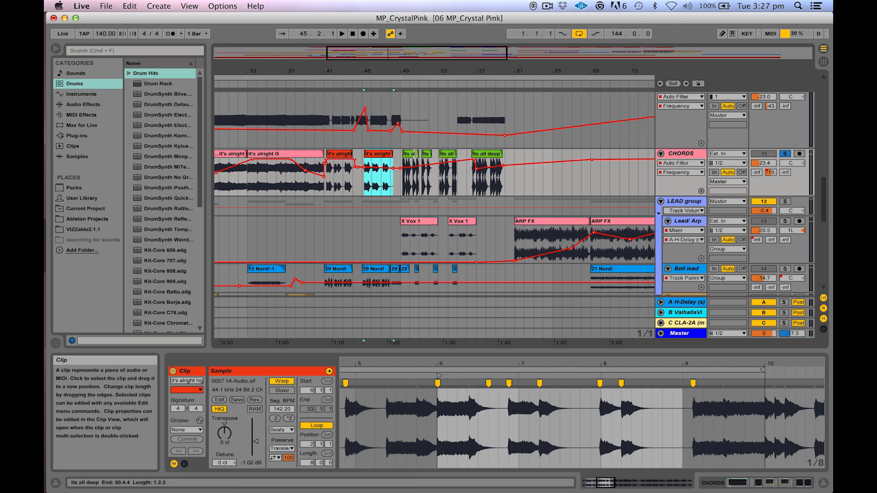
scroll(441, 154, right, 10)
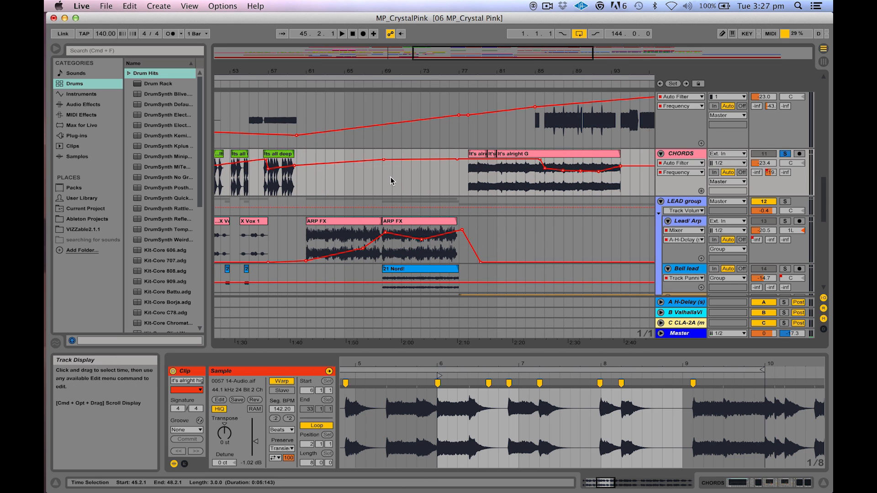
Examine which parts of the Nord! samples the blue clips between bars 33 and 55 on the Bell lead track use
drag(430, 359, 420, 362)
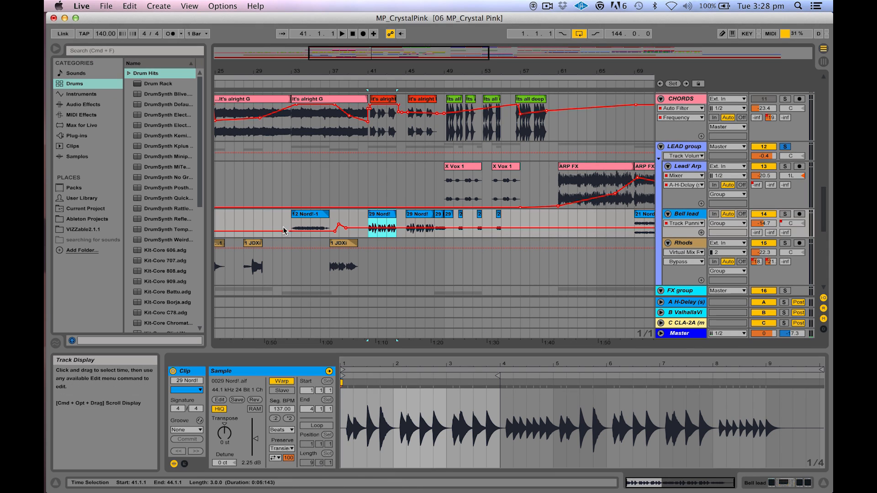
click(310, 229)
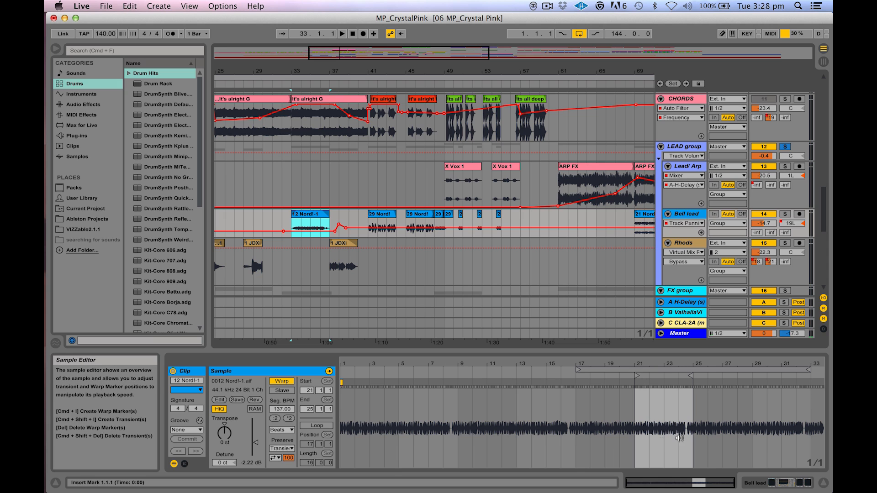
click(421, 227)
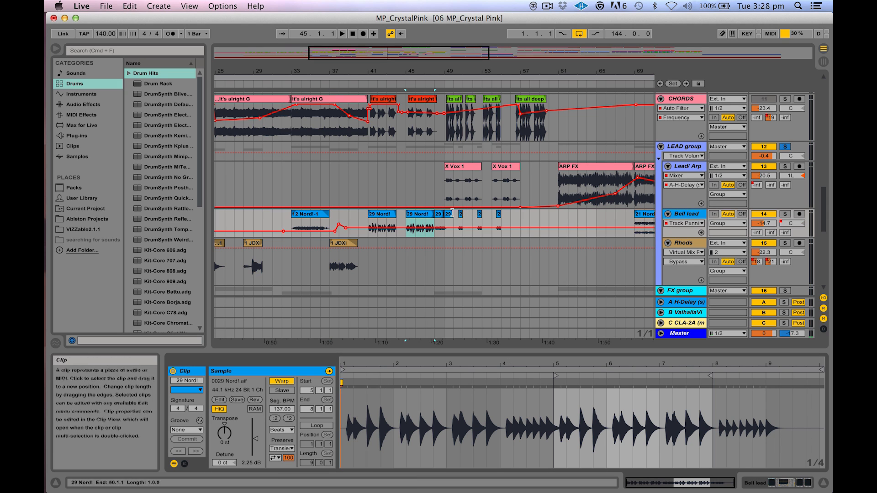
click(461, 227)
click(478, 218)
click(499, 217)
scroll(518, 227, right, 3)
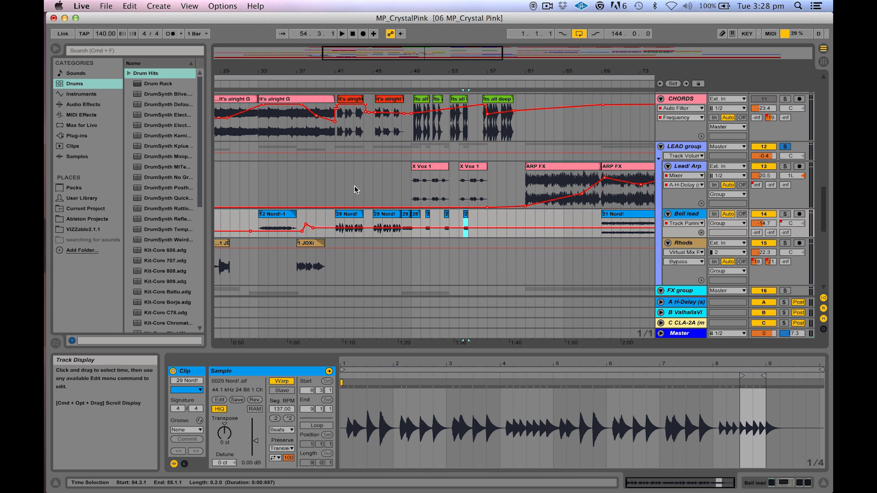
Solo the CHORDS track together with the LEAD group and play both from bar 33
scroll(356, 192, up, 2)
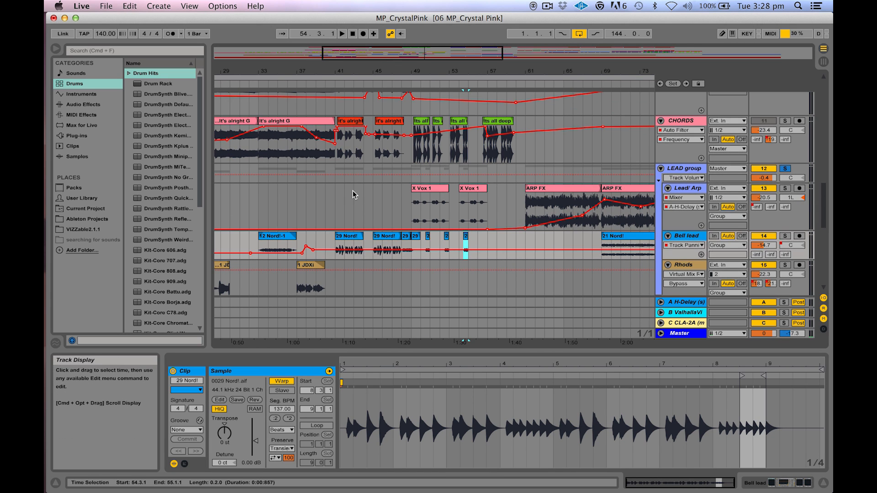
click(603, 135)
click(785, 121)
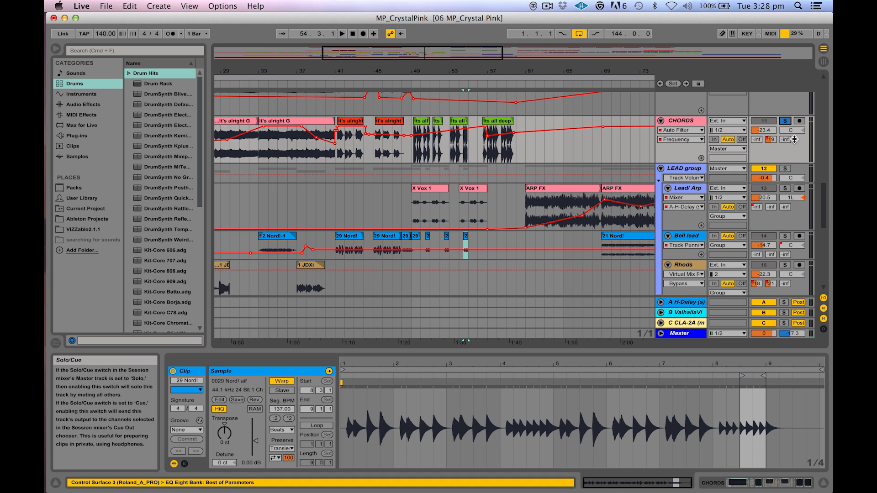
click(259, 149)
key(space)
super+click(785, 169)
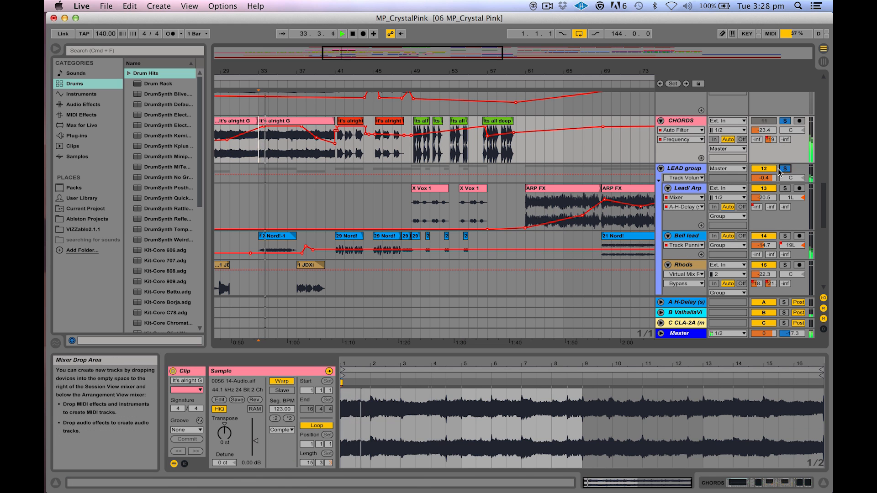
Solo the FX group during playback and examine the clips and automation on the LEAD and FX group tracks
scroll(392, 218, down, 3)
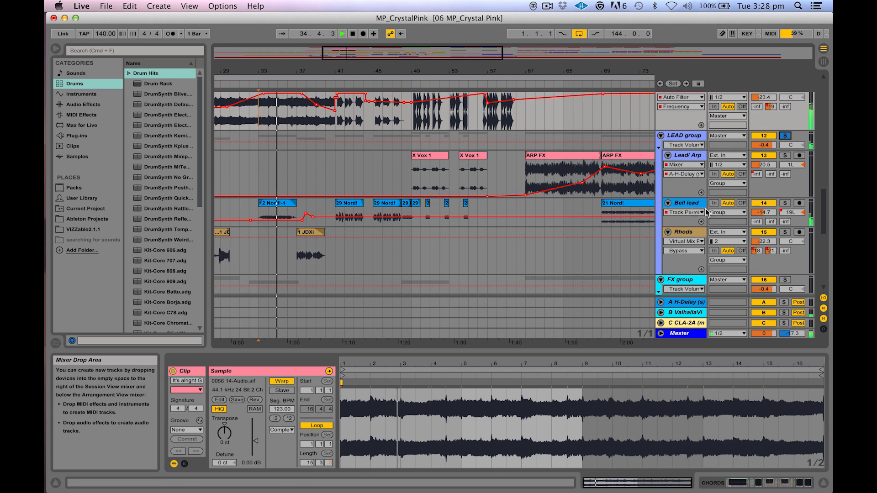
scroll(392, 218, down, 1)
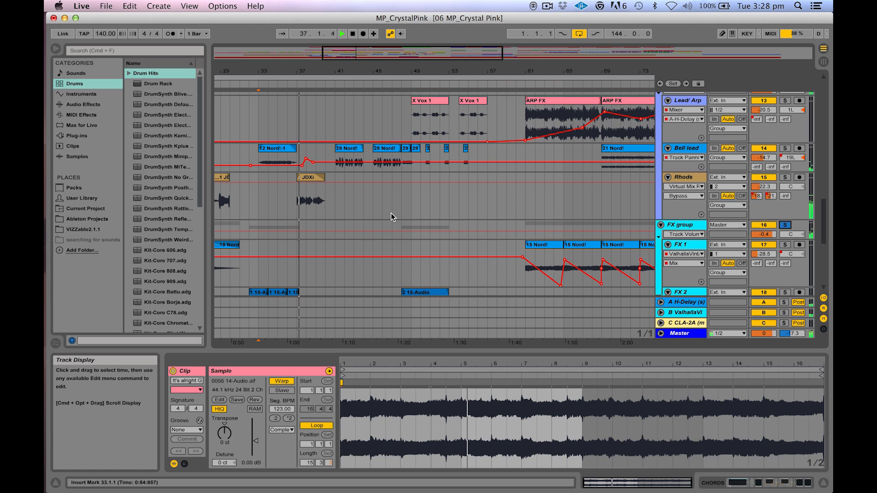
scroll(392, 218, down, 3)
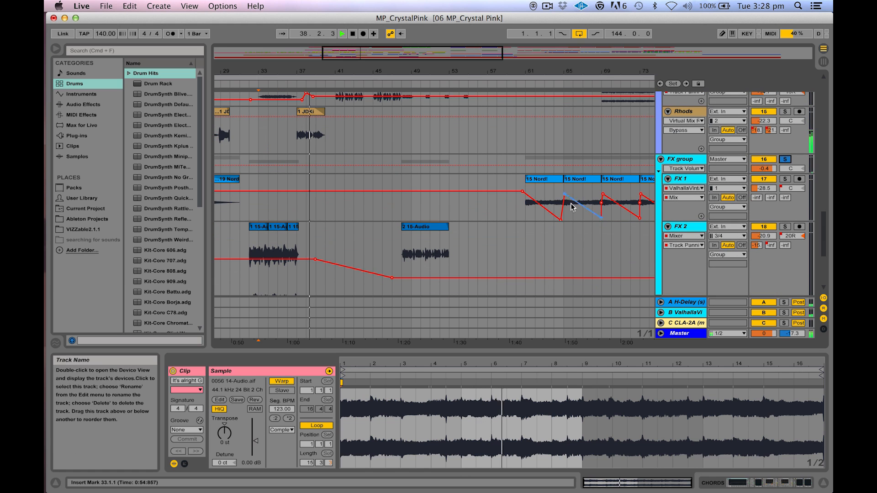
scroll(572, 207, down, 4)
scroll(571, 206, up, 5)
scroll(572, 205, up, 2)
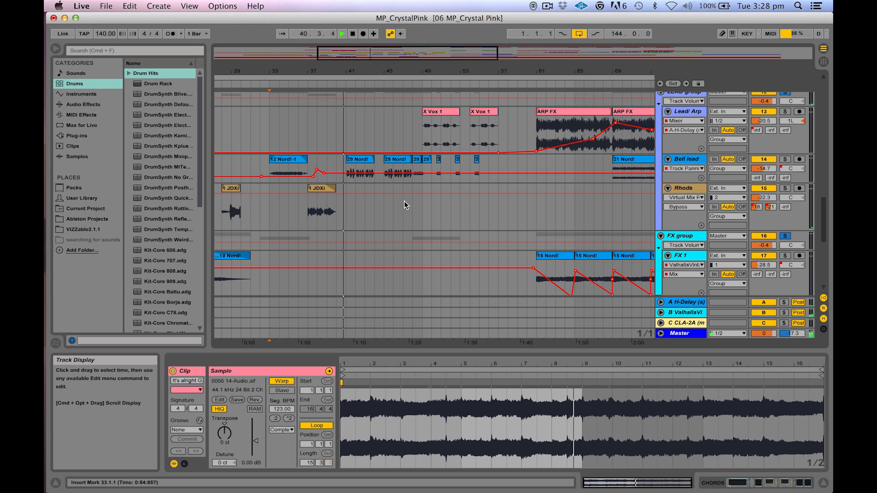
Solo the Rhods track and play its first 1 JDXi clip from bar 9, and again from bar 13
scroll(386, 234, left, 10)
click(376, 226)
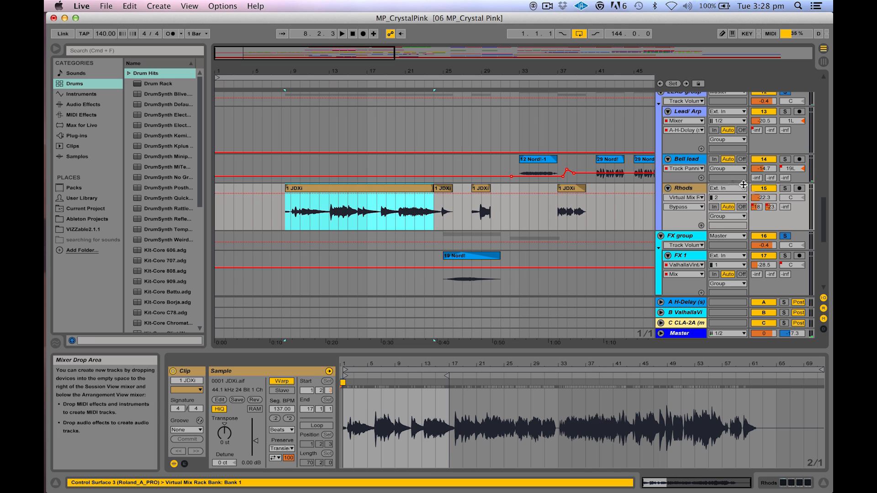
click(785, 189)
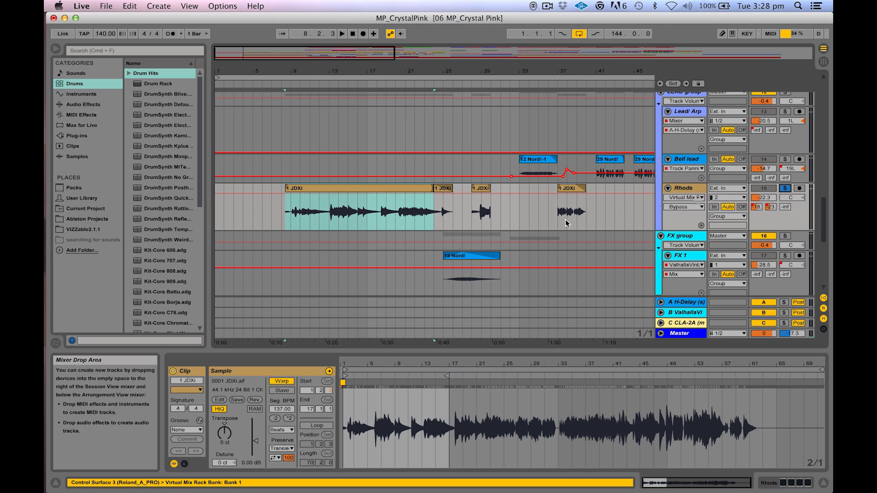
click(290, 208)
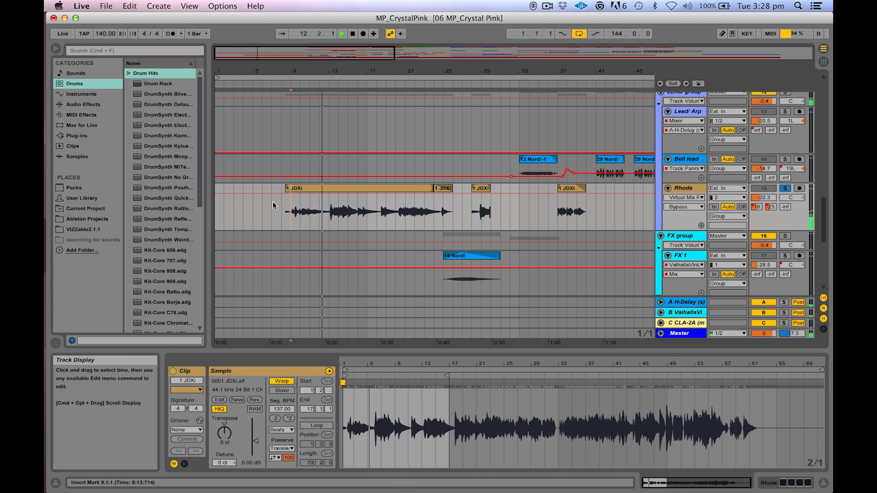
click(329, 185)
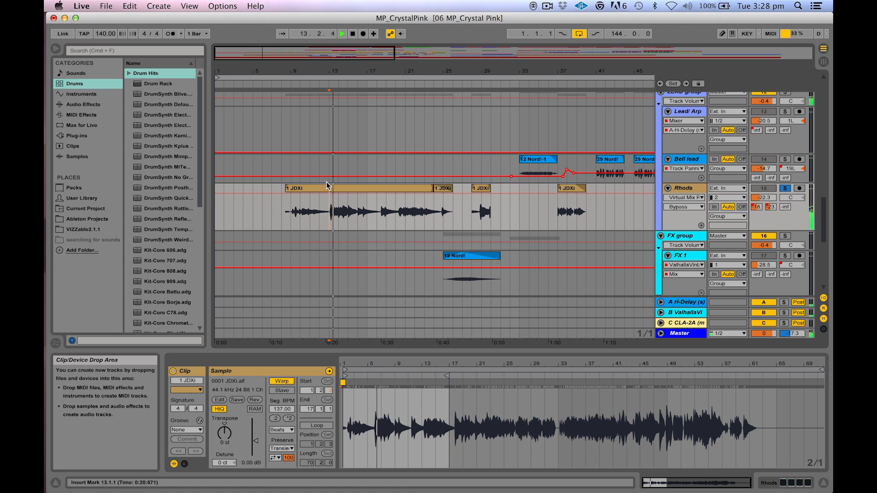
Show the Rhods track's effects and examine the ValhallaVintageVerb, CLA-2A and Maag EQ4 settings
key(shift+Tab)
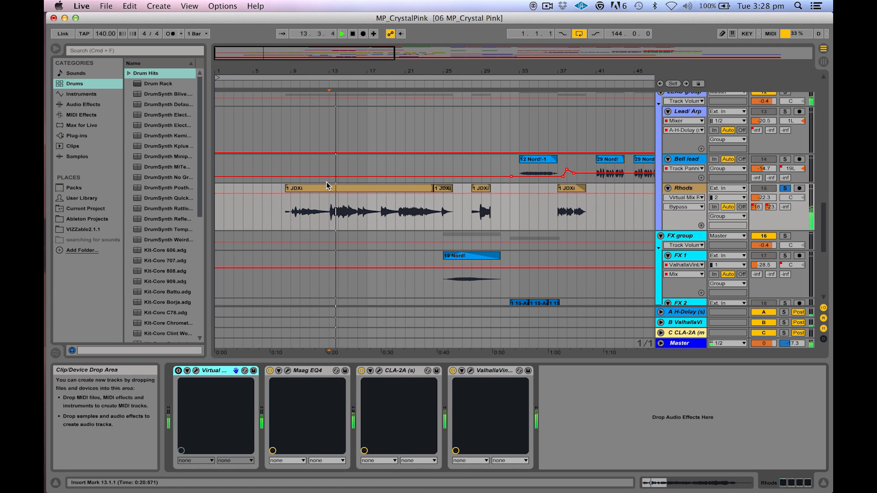
click(471, 371)
drag(435, 122, 660, 15)
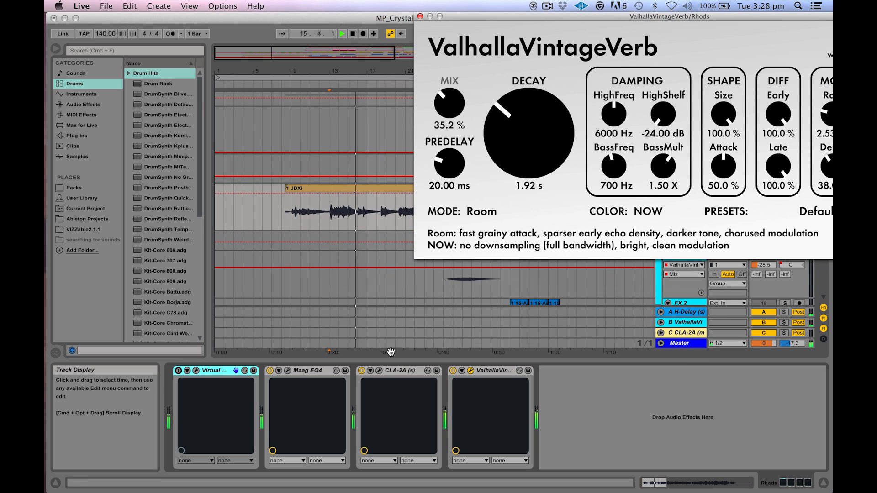
click(379, 371)
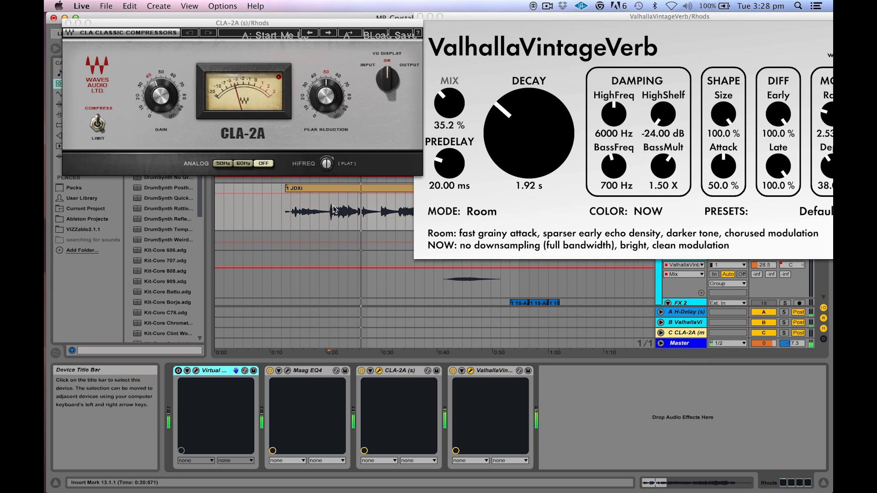
click(288, 371)
drag(273, 48, 272, 165)
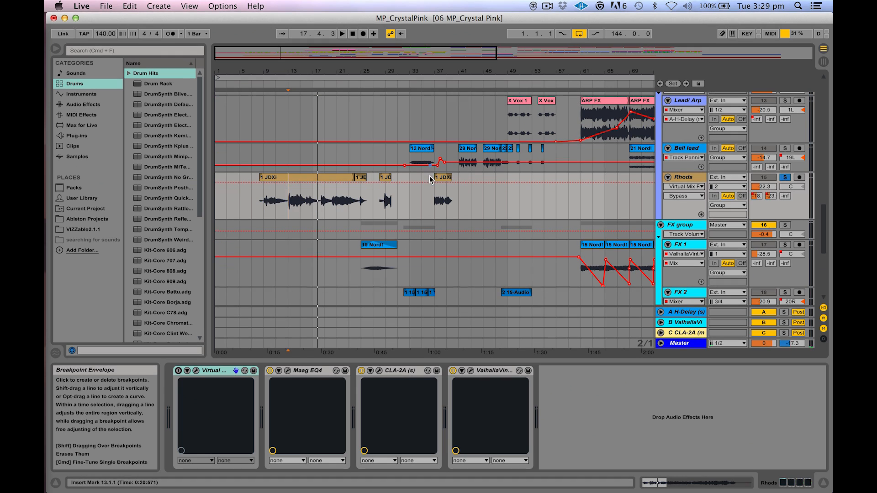
Examine the effect chains behind the Bell lead clip at bar 33 and the FX 1 clip at bar 25
click(420, 148)
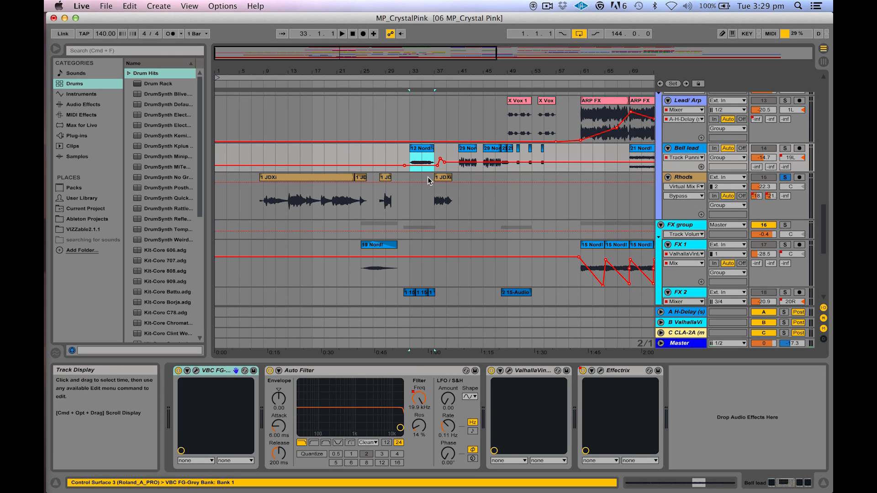
scroll(411, 201, down, 2)
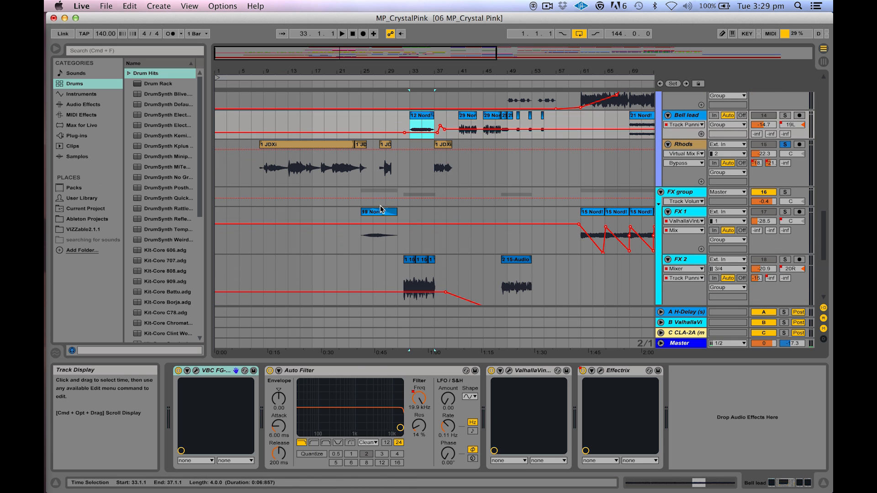
click(381, 210)
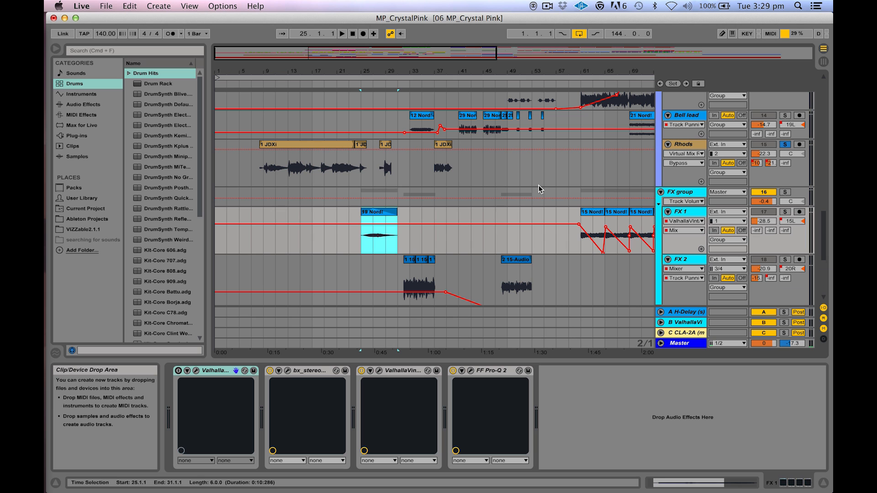
scroll(548, 146, up, 1)
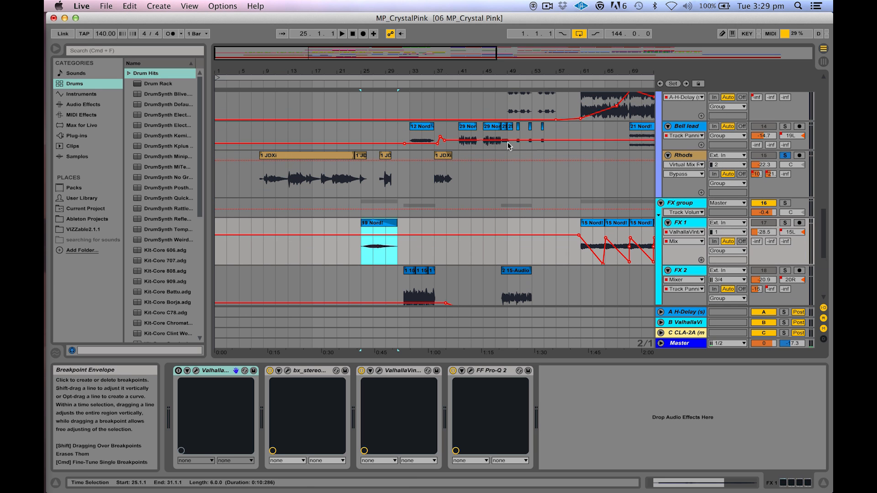
Compare the samples of the Bell lead clip at bar 33 and the FX 1 clip at bar 25, and play from bar 33
click(424, 128)
double_click(424, 129)
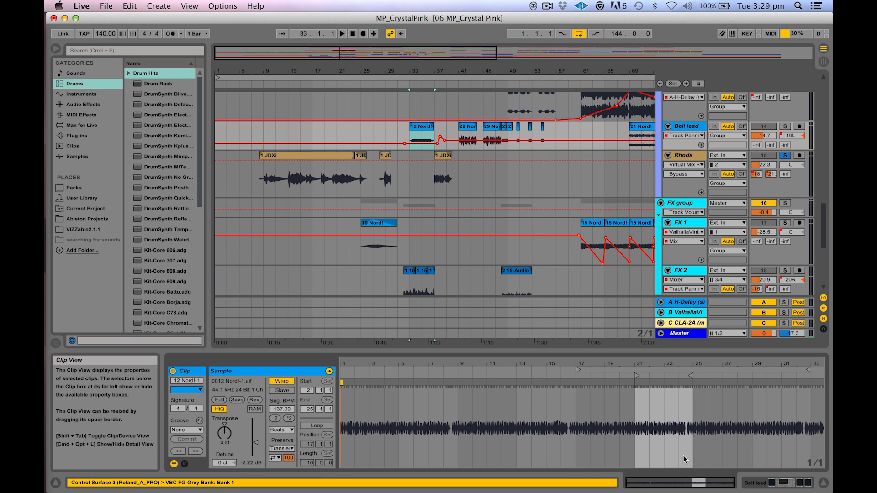
click(366, 224)
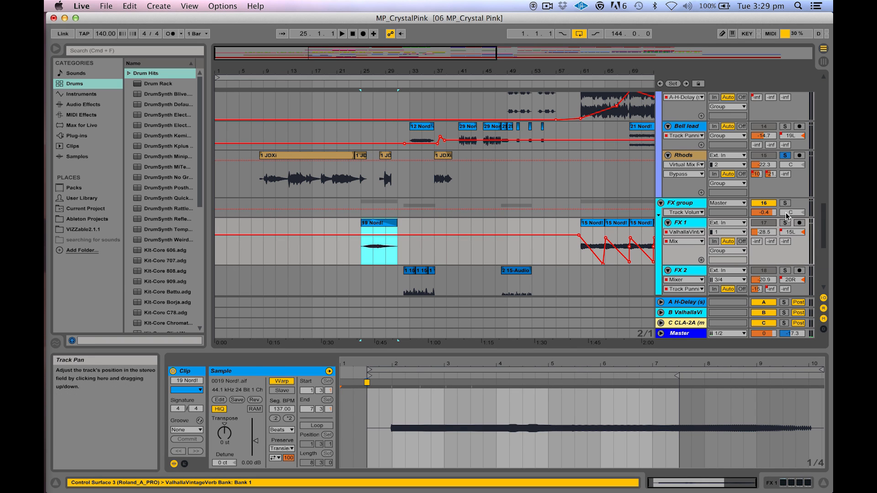
click(423, 132)
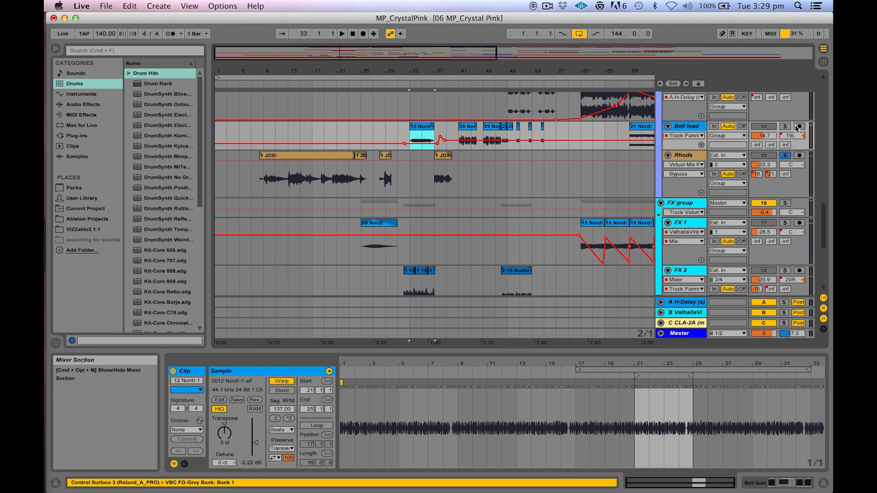
key(space)
Examine the FX 2 clip at bar 32 up close during playback
drag(439, 73, 440, 73)
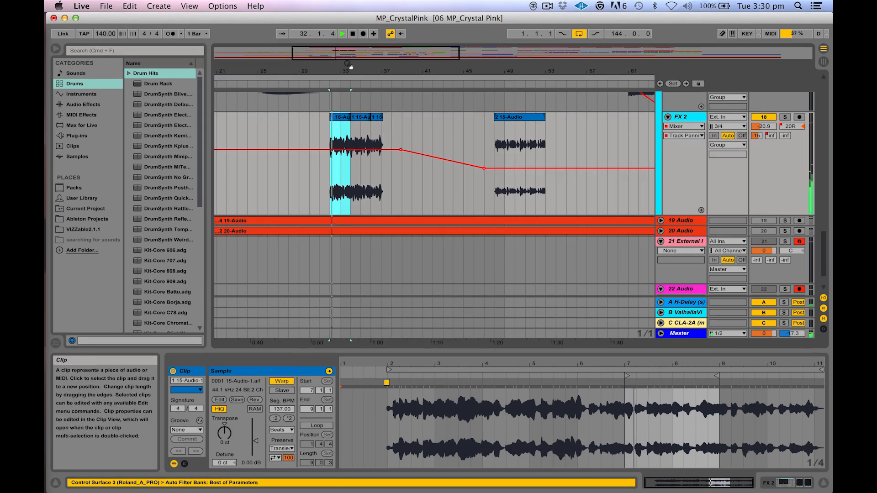
drag(340, 68, 341, 81)
scroll(649, 168, down, 3)
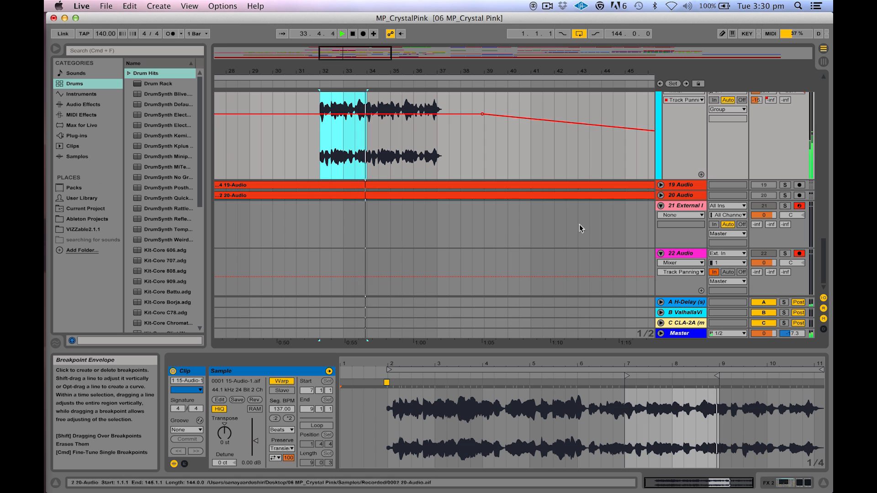
Clear the remaining track solo and play from bar 60, examining the LEAD and FX group tracks in that section
scroll(413, 169, up, 6)
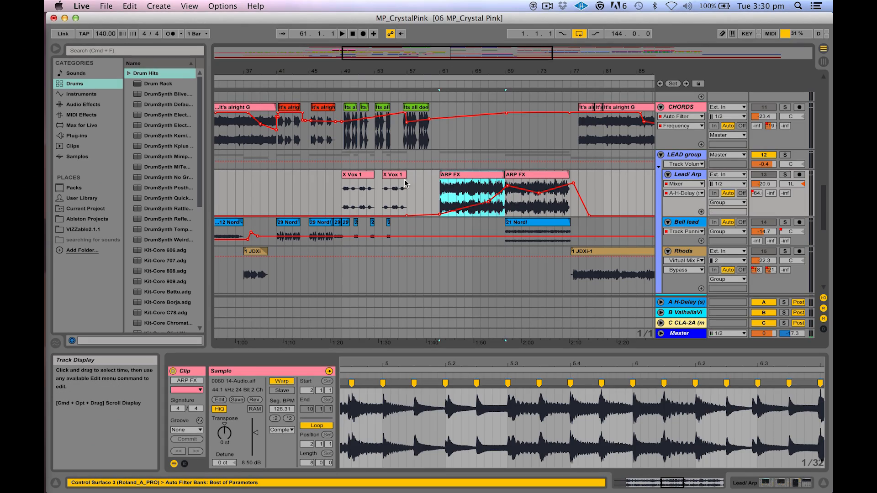
click(432, 192)
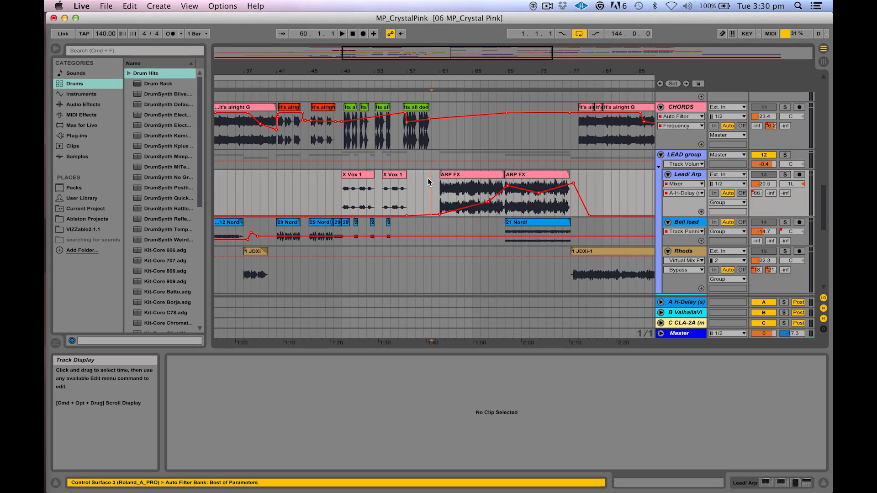
double_click(788, 107)
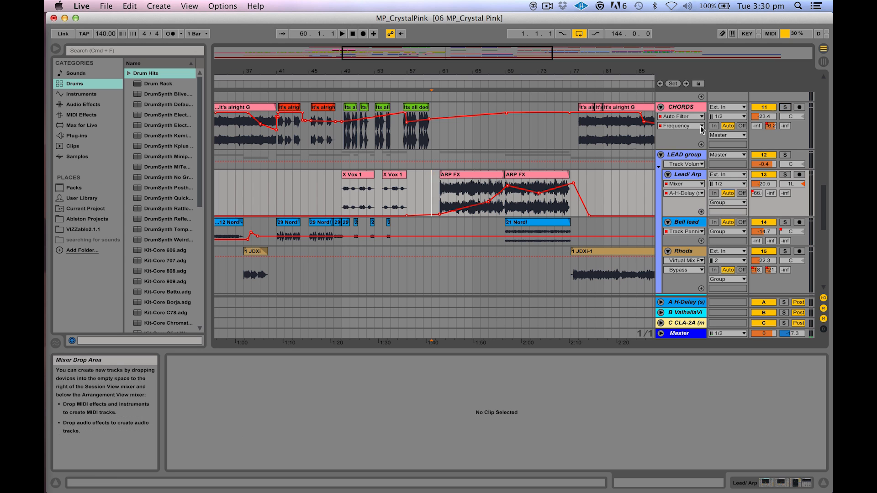
key(space)
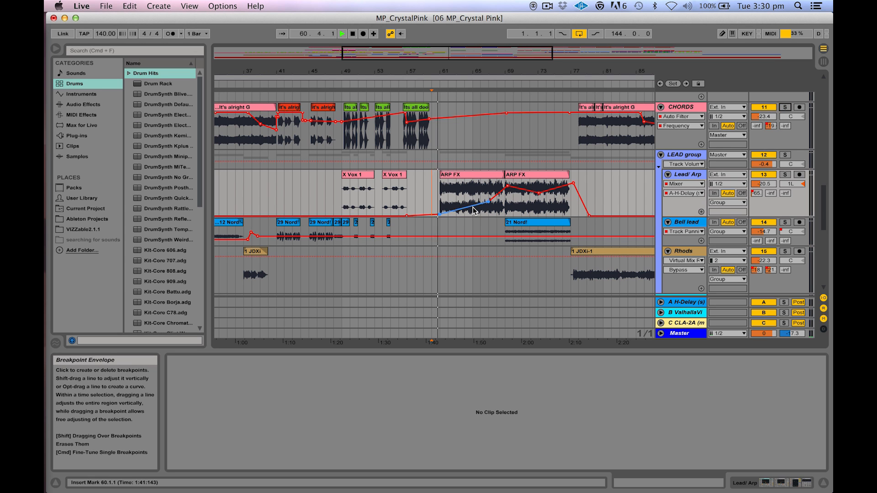
mouse_move(449, 72)
mouse_down()
mouse_move(449, 88)
mouse_move(448, 67)
mouse_up()
scroll(430, 154, down, 5)
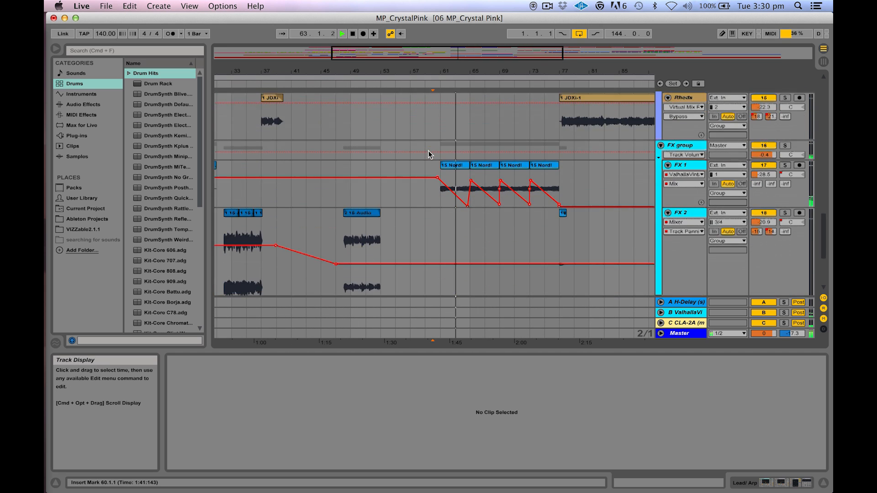
scroll(429, 155, up, 3)
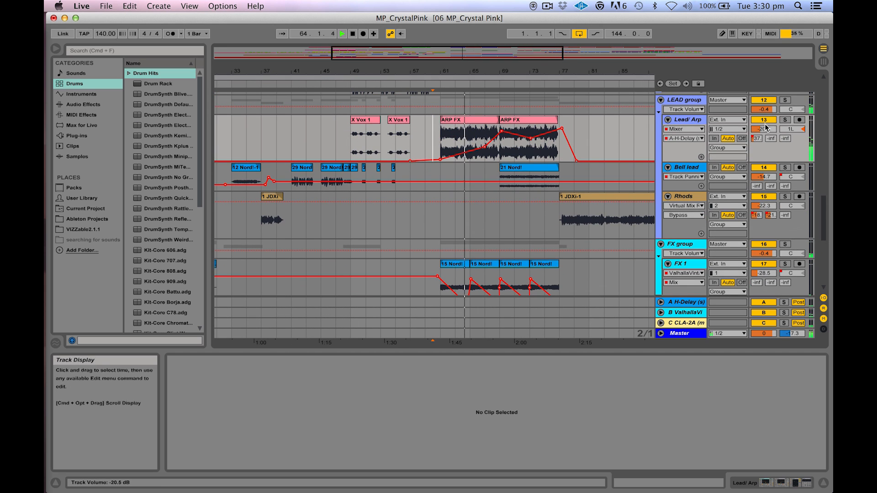
Solo the Lead/ Arp track and examine the warp markers of the ARP FX clips at bars 61 and 69
click(479, 120)
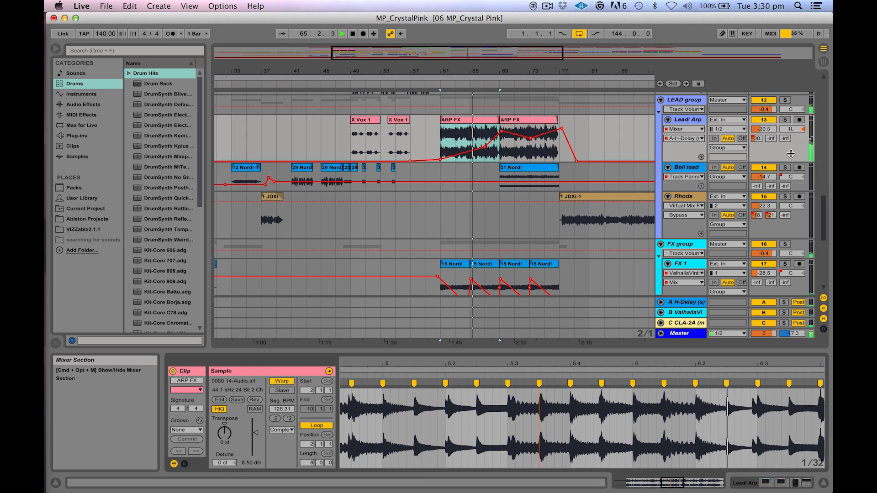
click(786, 119)
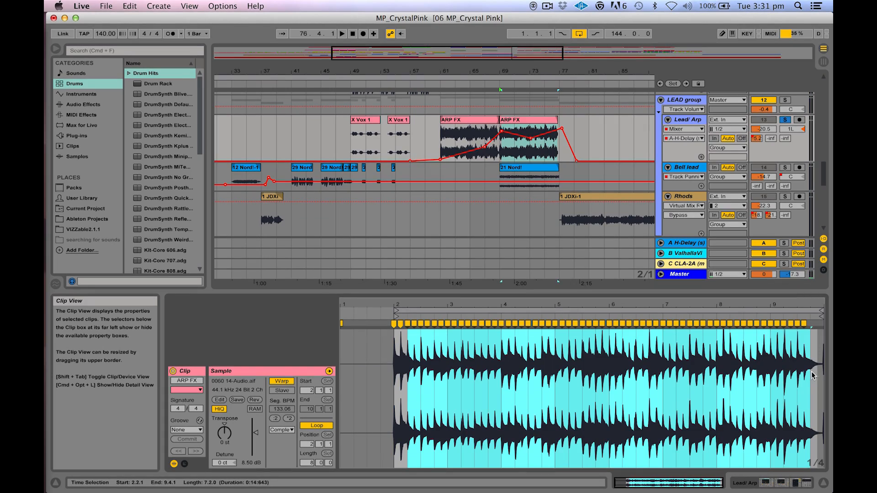
Select the whole sample of the ARP FX clip at bar 69 and review the quantization settings without applying them
click(394, 353)
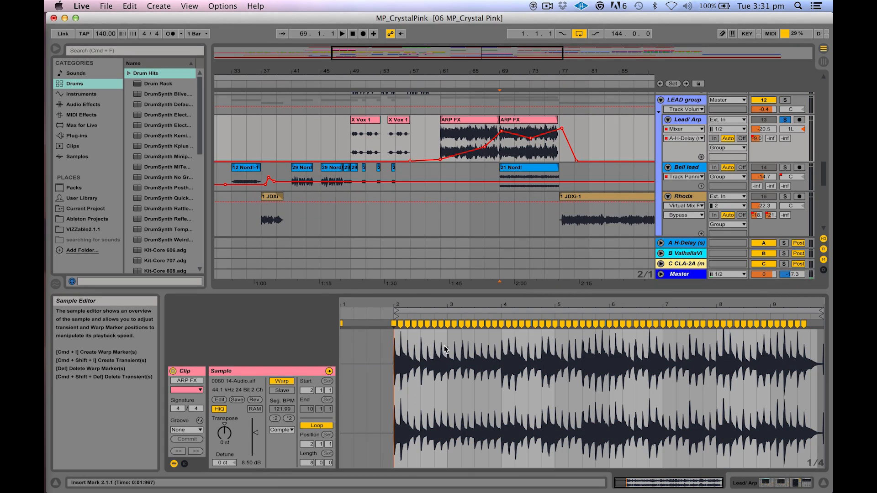
key(super+a)
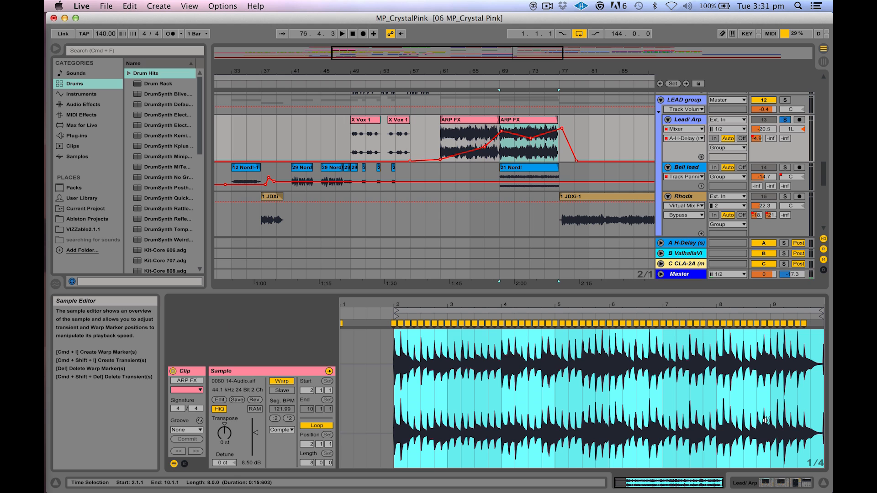
key(super+shift+u)
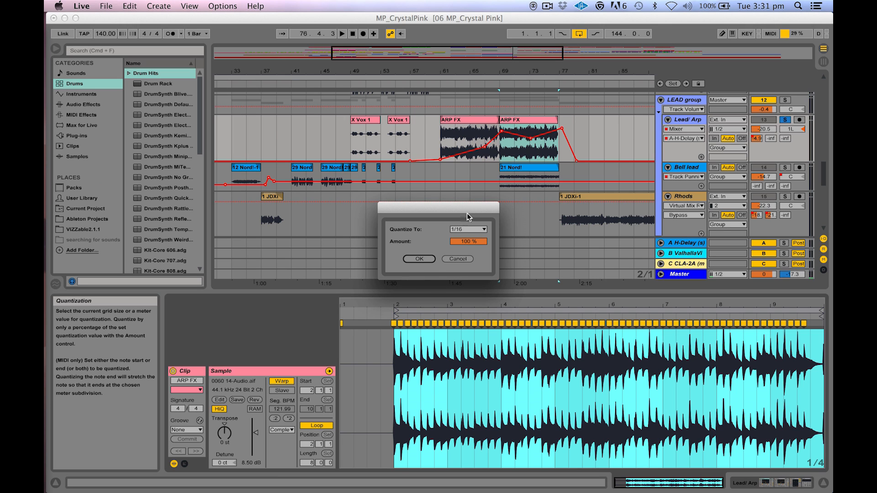
click(458, 260)
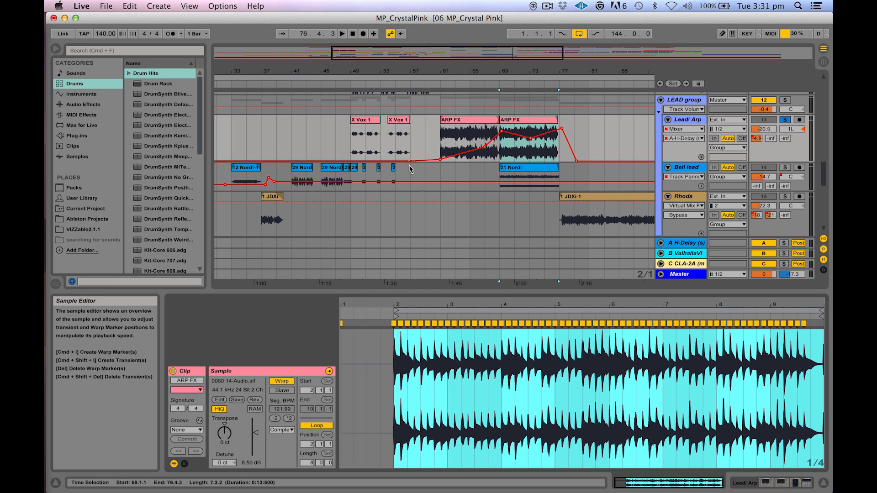
Examine the sample of the 21 Nord! clip at bar 69 on the Bell lead track
scroll(503, 151, down, 1)
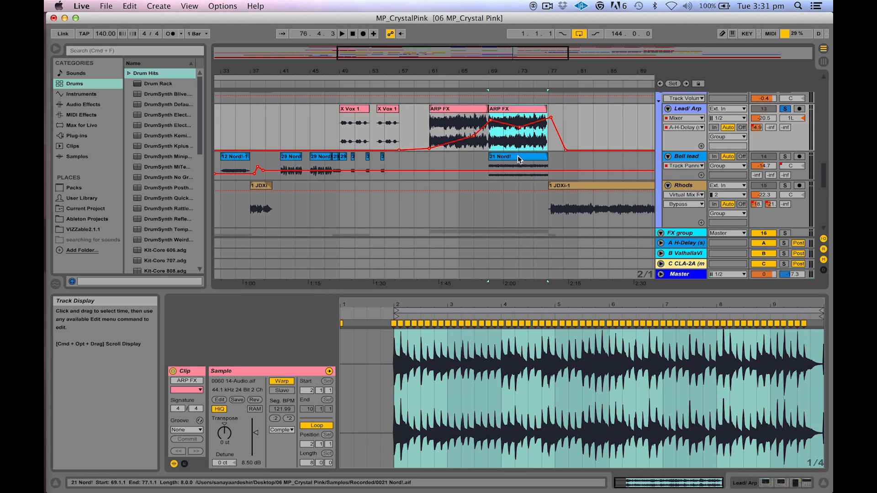
click(517, 156)
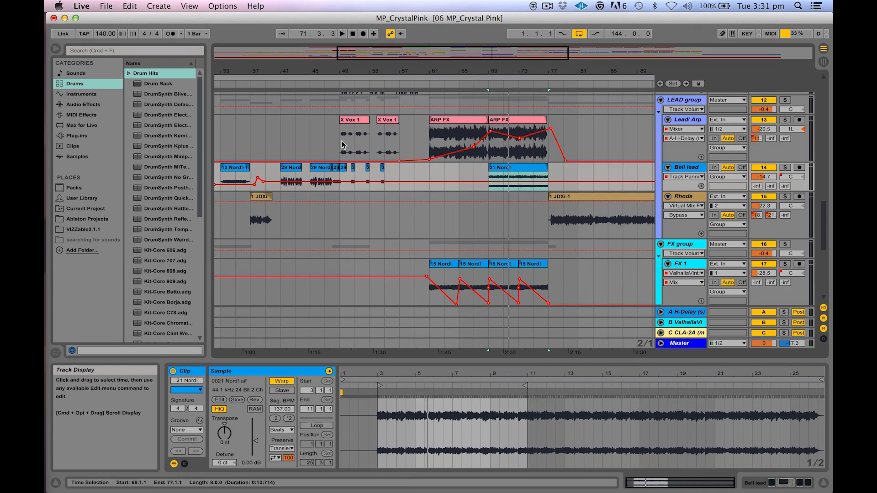
Show the Lead/ Arp track's effects, play from bar 61 and display the first Auto Filter's frequency automation
click(344, 142)
key(shift+Tab)
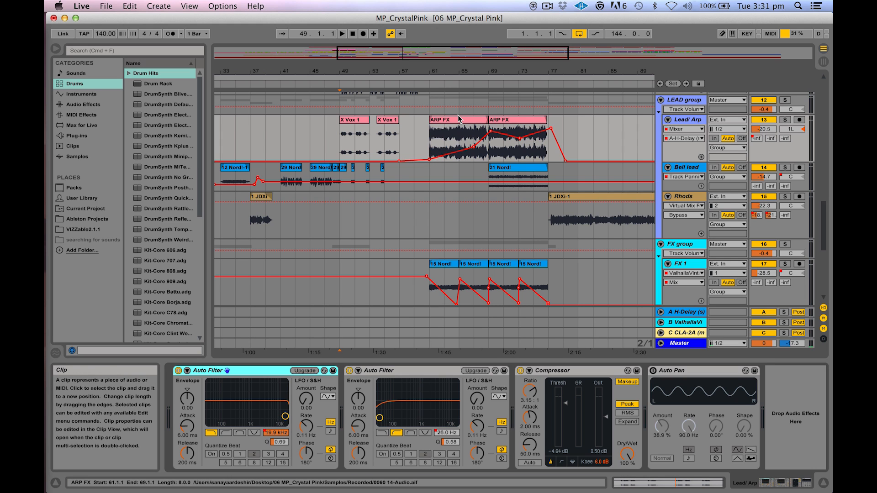
click(437, 140)
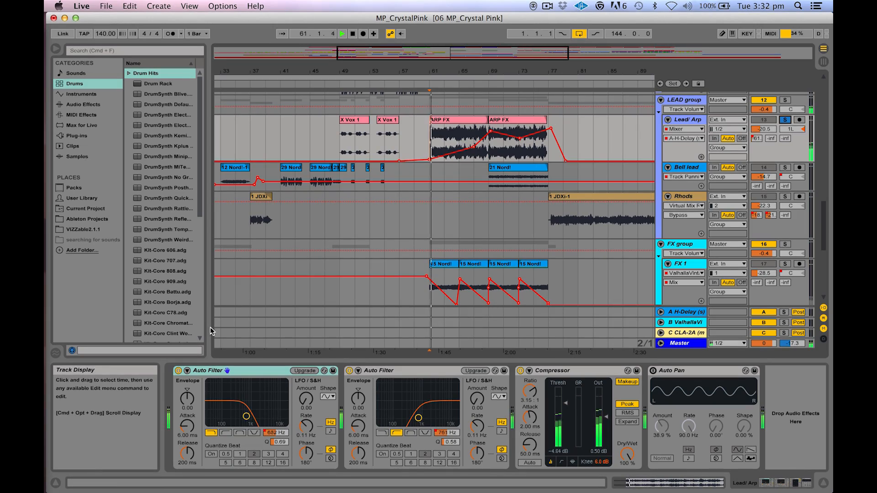
click(274, 433)
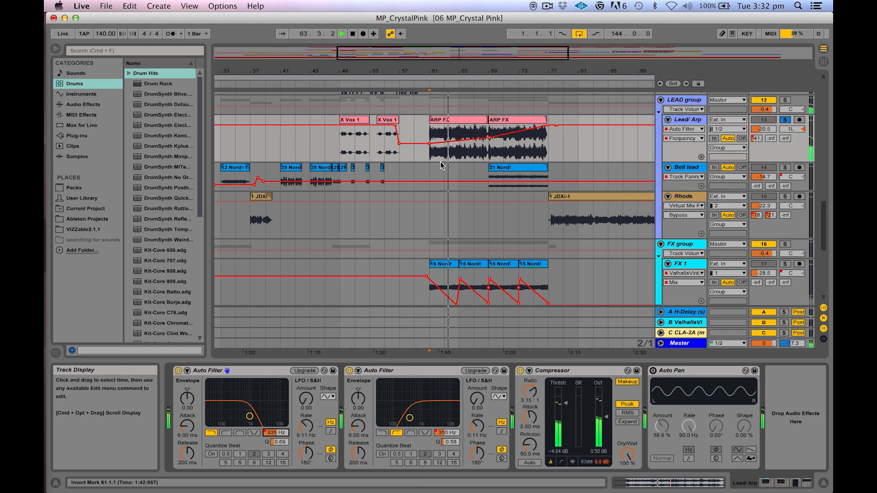
Select the Bell lead track and enlarge its height in the arrangement
scroll(548, 192, down, 2)
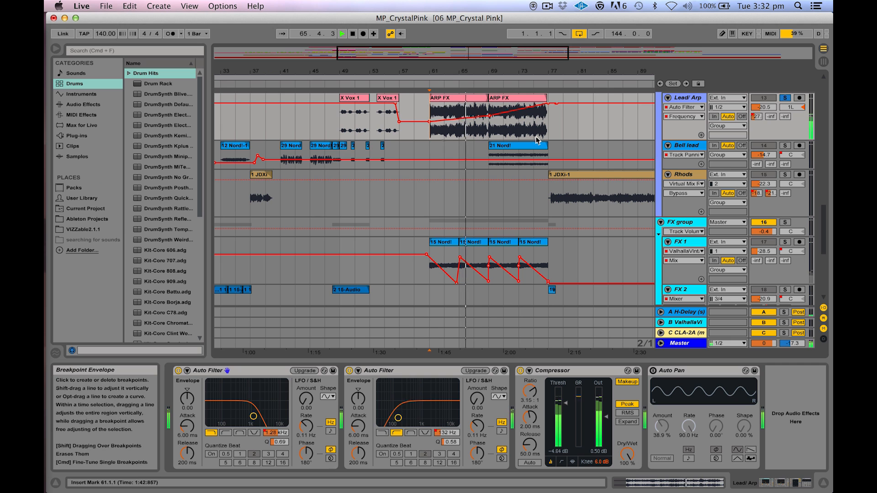
click(682, 168)
drag(683, 167, 683, 196)
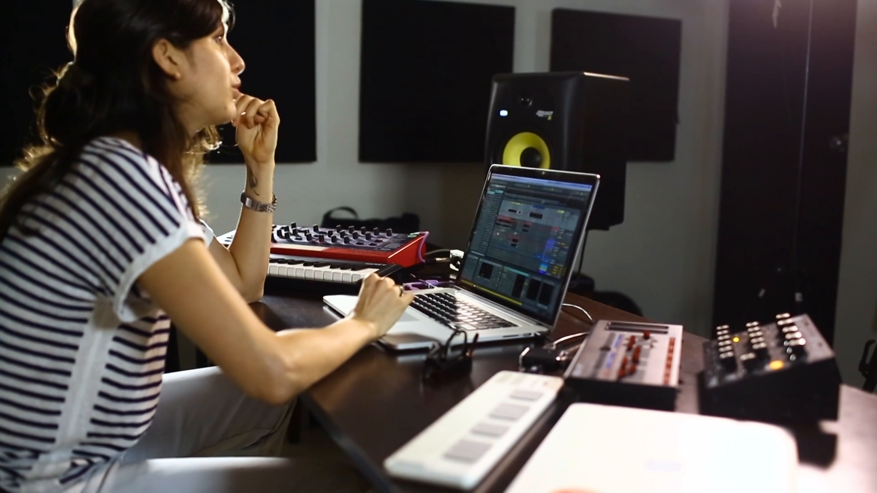
Select the A H-Delay return track and enlarge the B ValhallaVintageVerb and C CLA-2A return tracks
click(678, 270)
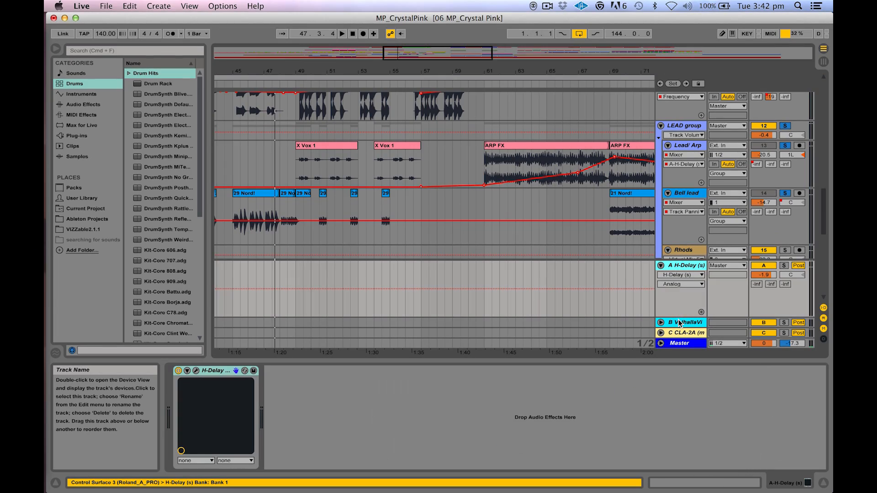
drag(679, 318, 679, 281)
drag(679, 328, 679, 293)
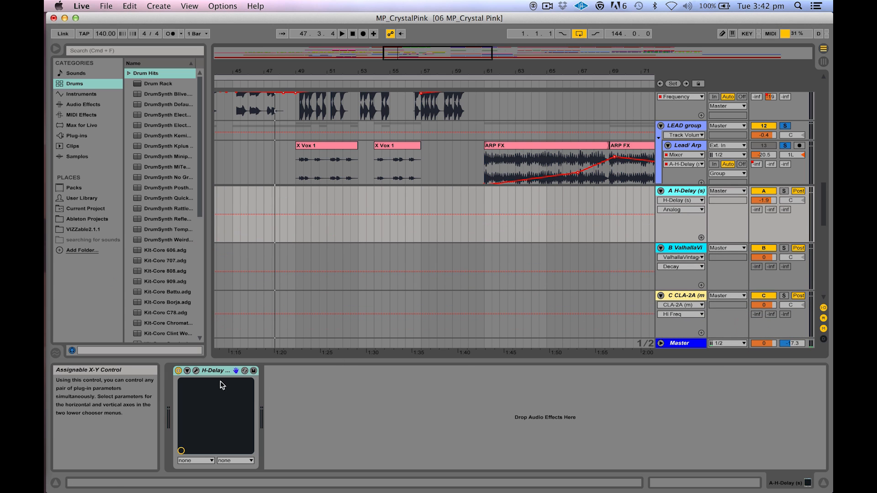
Examine the H-Delay, ValhallaVintageVerb and CLA-2A plug-ins on return tracks A, B and C
click(197, 371)
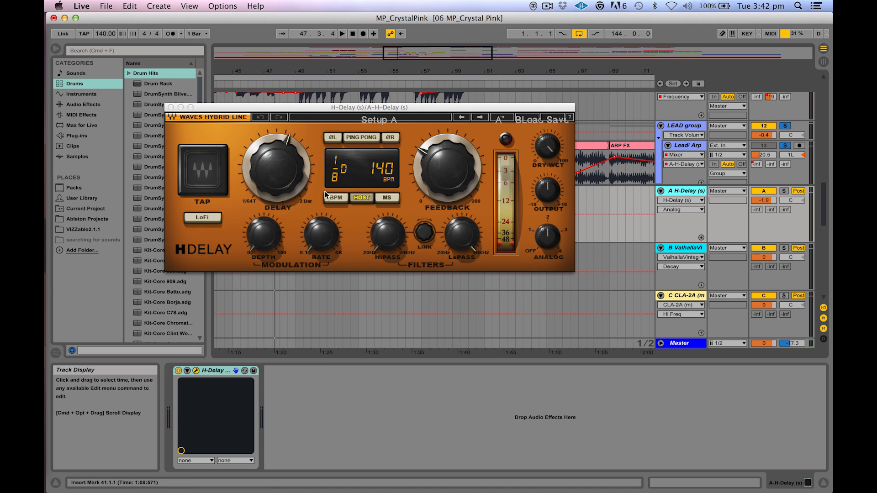
click(171, 108)
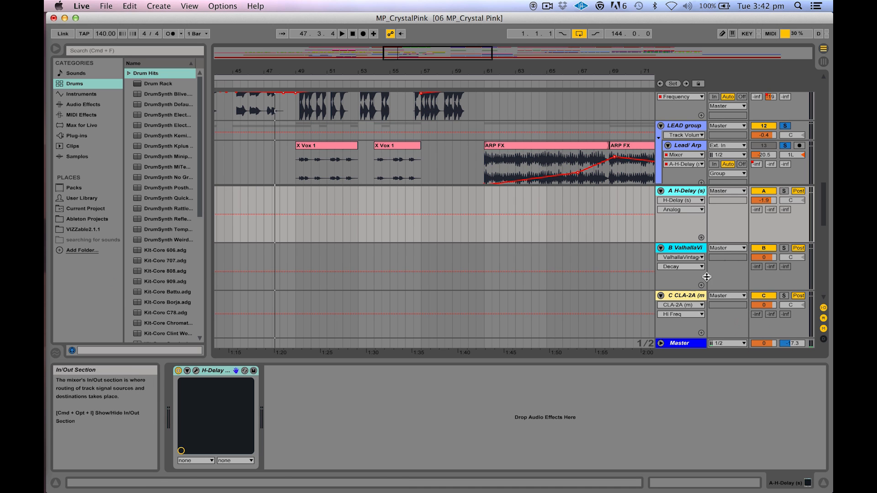
click(679, 247)
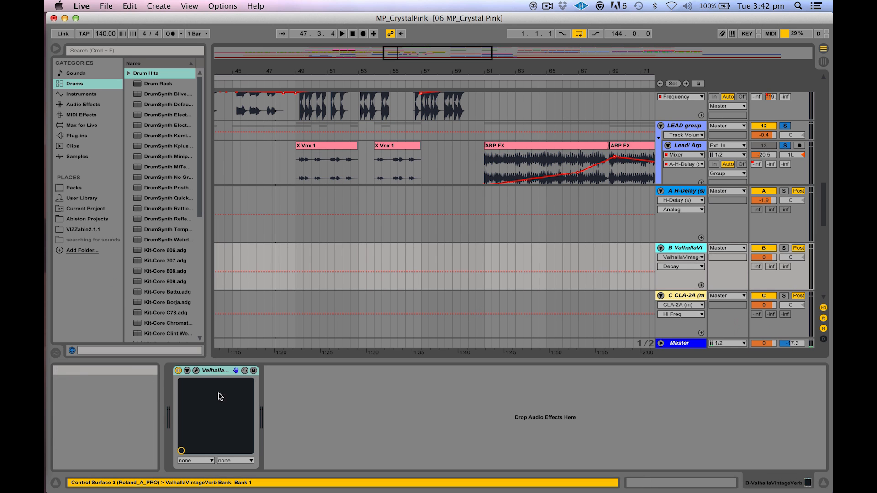
click(196, 371)
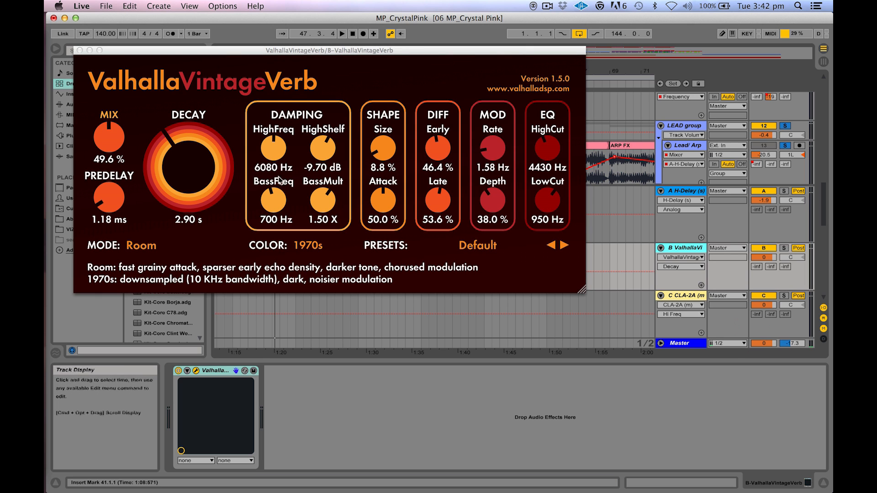
click(80, 50)
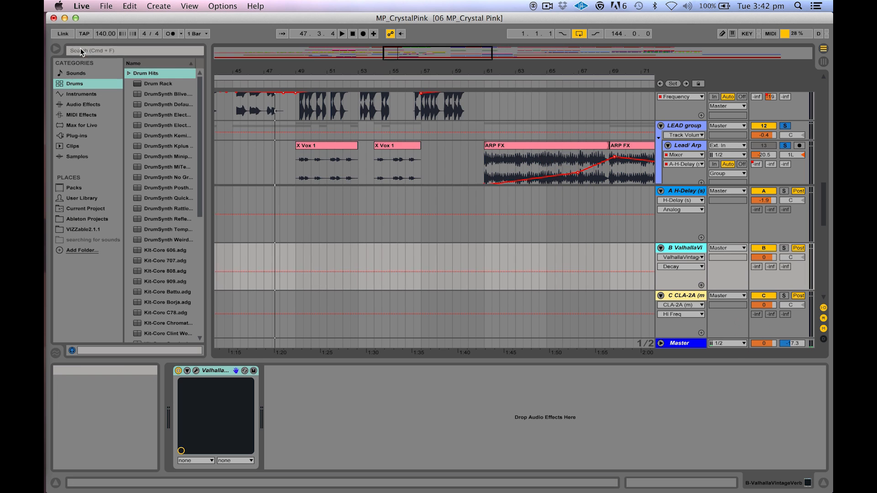
click(690, 300)
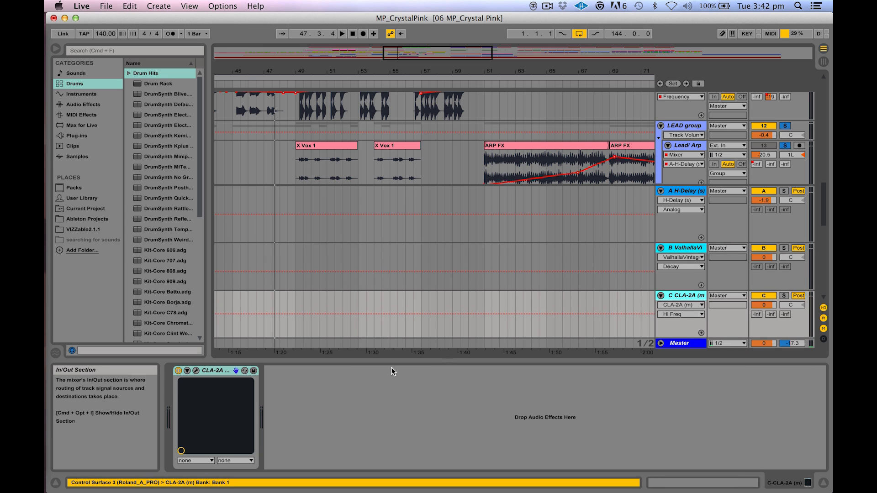
click(196, 370)
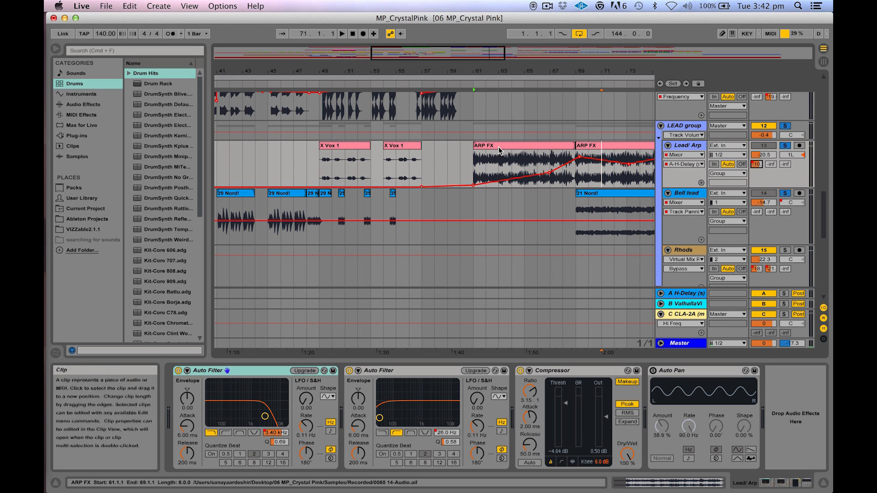
Examine the CHORDS and LEAD group clips from bar 61 onward and show the Rhods track's effects chain
scroll(500, 150, right, 5)
scroll(467, 167, up, 2)
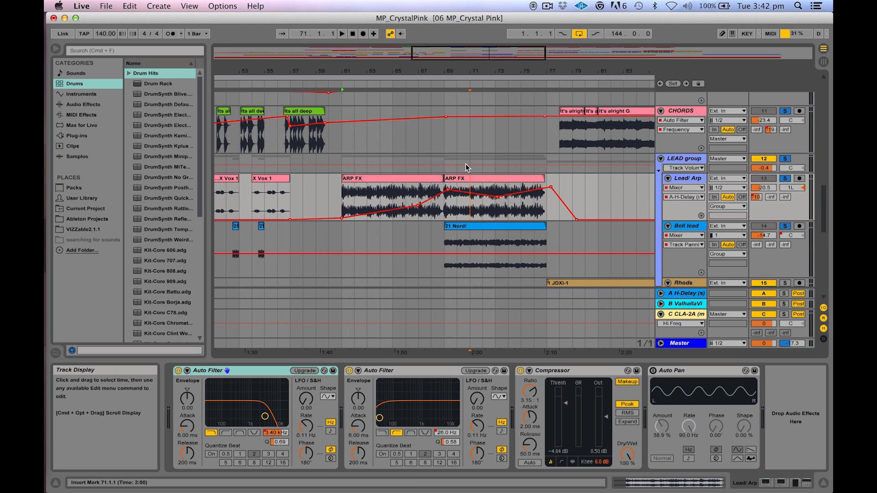
drag(316, 71, 314, 67)
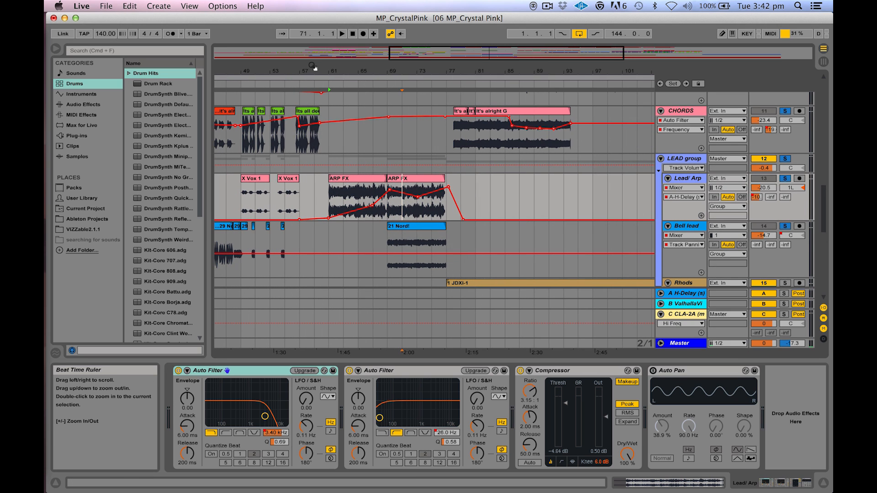
click(684, 286)
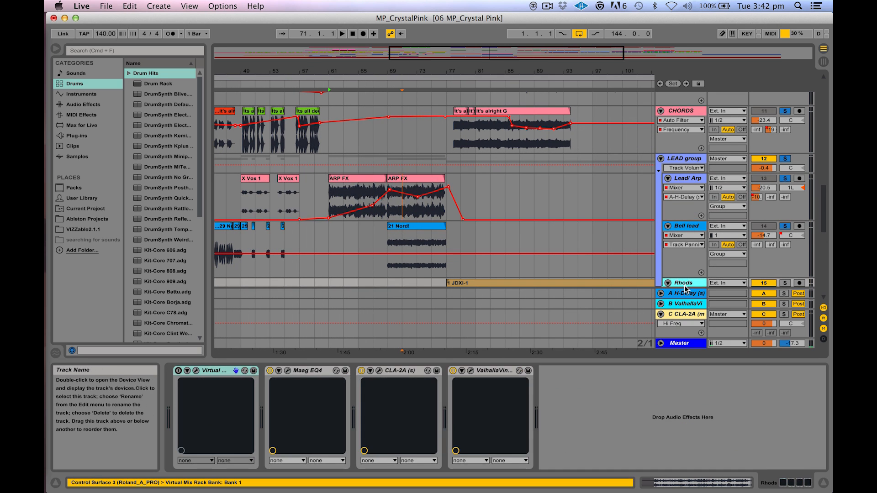
mouse_move(684, 287)
mouse_down()
mouse_move(683, 272)
mouse_move(688, 280)
mouse_up()
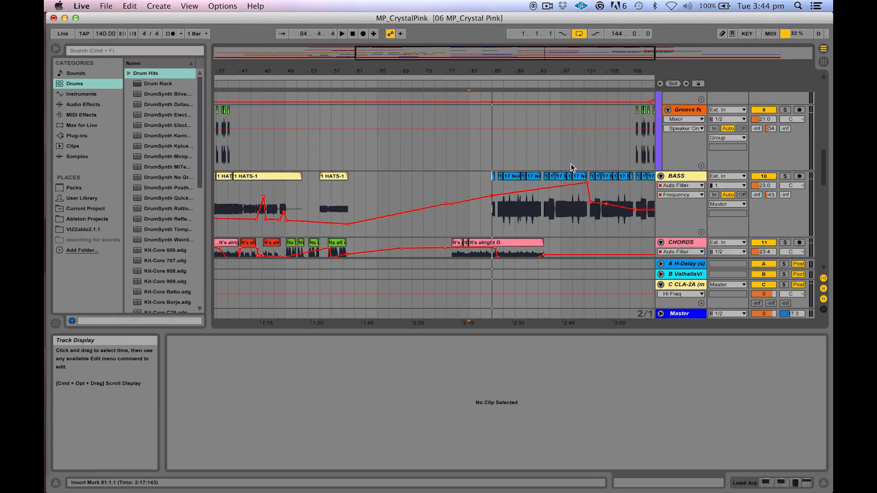
Show the whole song with the RIDee and Toms! tracks and narrow the browser to widen the arrangement
scroll(571, 164, up, 3)
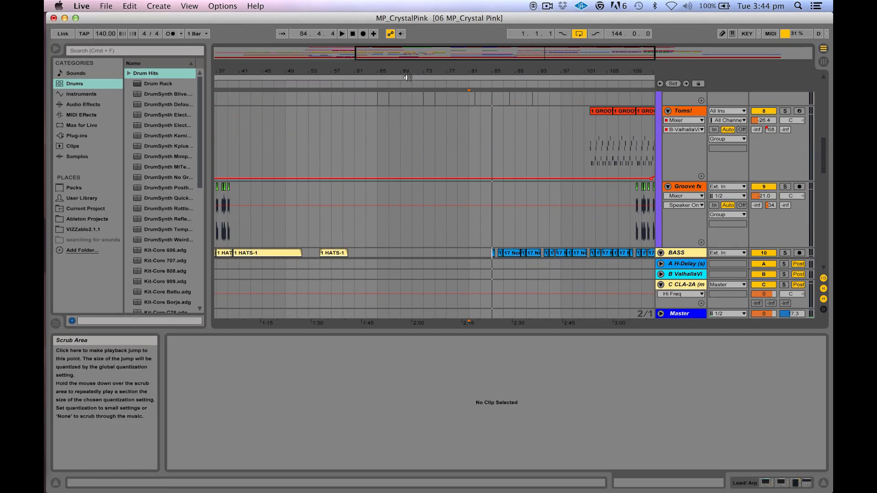
drag(412, 72, 415, 45)
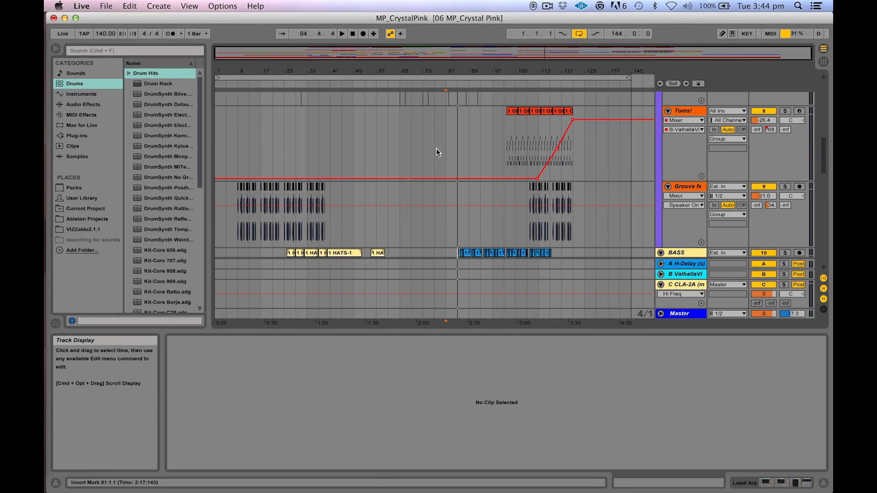
scroll(396, 204, up, 4)
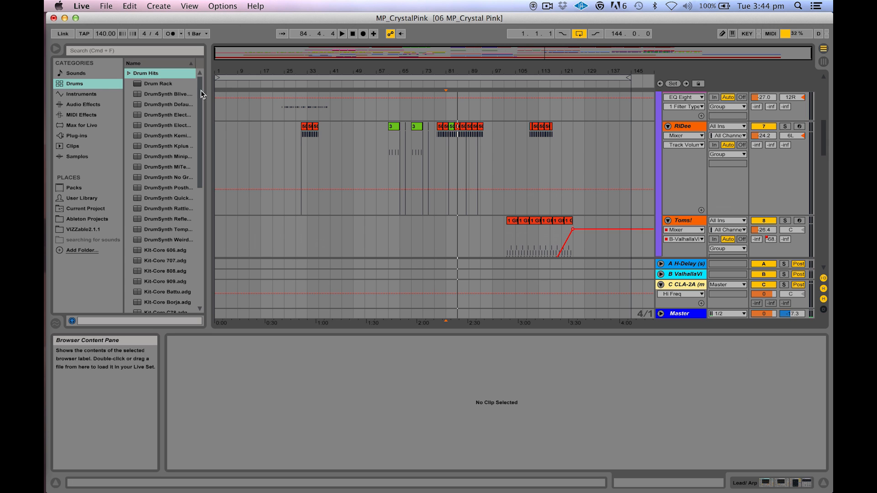
drag(208, 91, 161, 91)
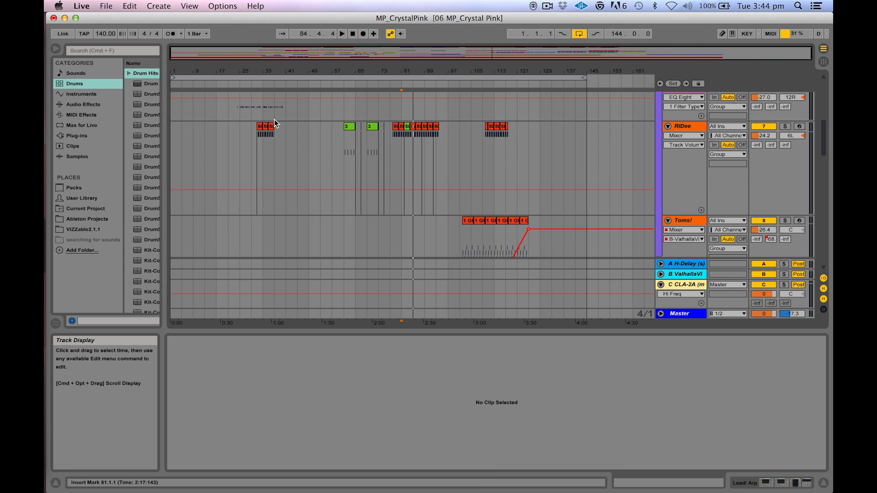
Switch to Session View and shrink the clip detail area to examine all clip slots and mixer channels
key(Tab)
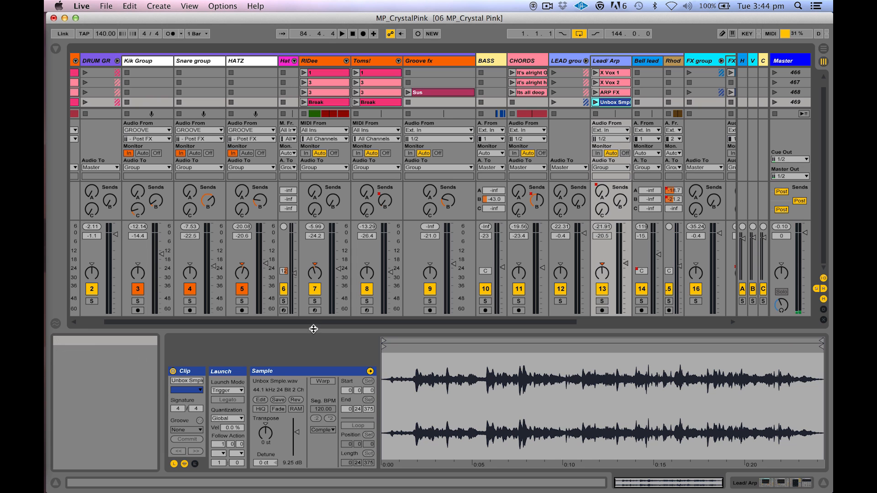
drag(313, 331, 311, 402)
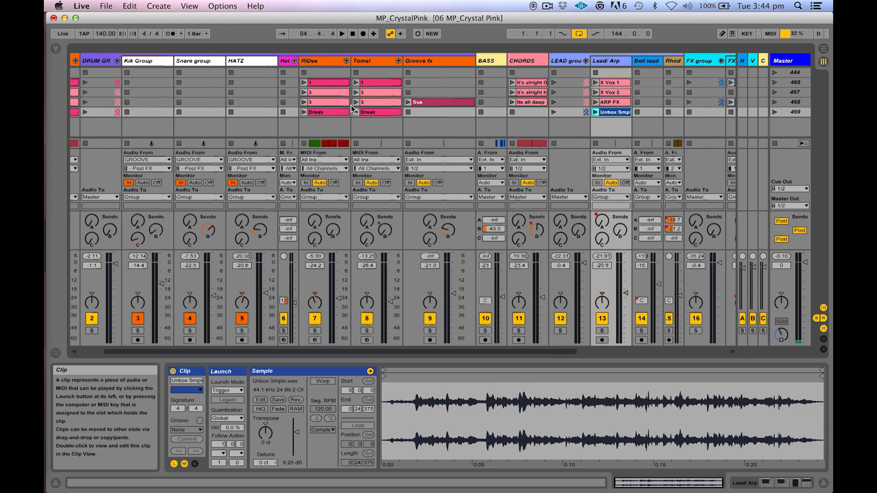
scroll(246, 78, left, 2)
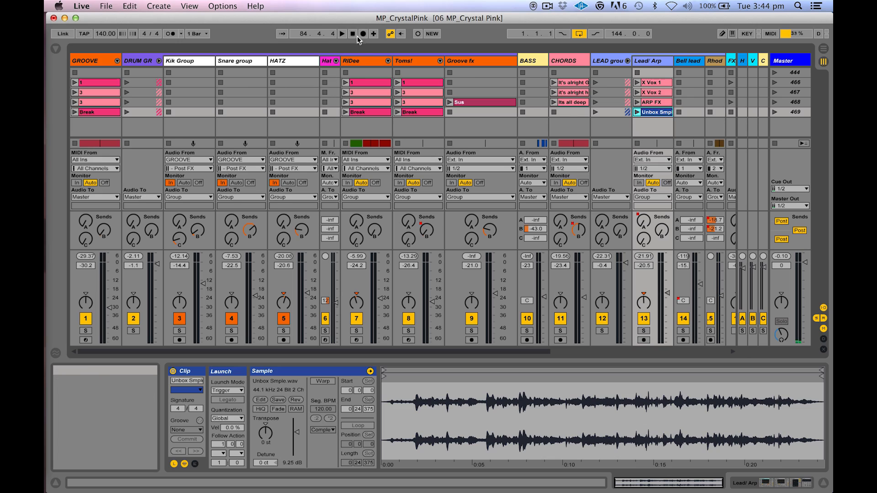
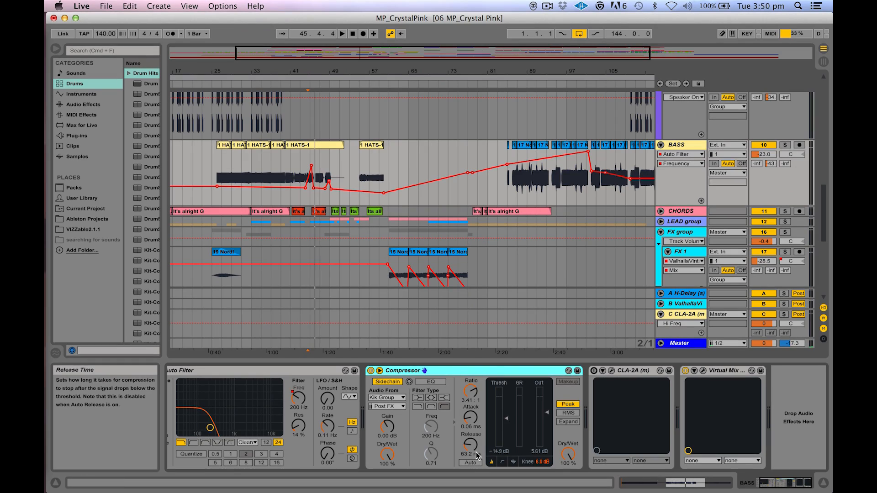
Open the Virtual Mix Rack plug-in on the BASS track and move its window to examine its modules
click(703, 371)
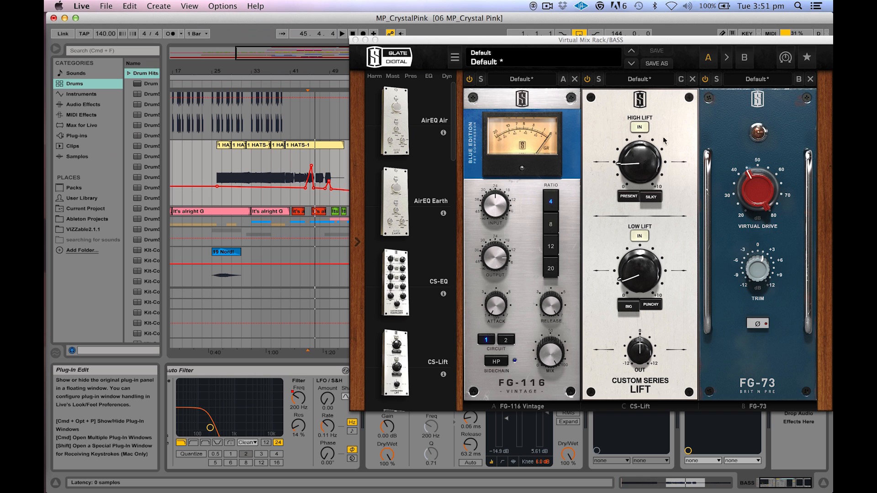
drag(684, 45, 643, 59)
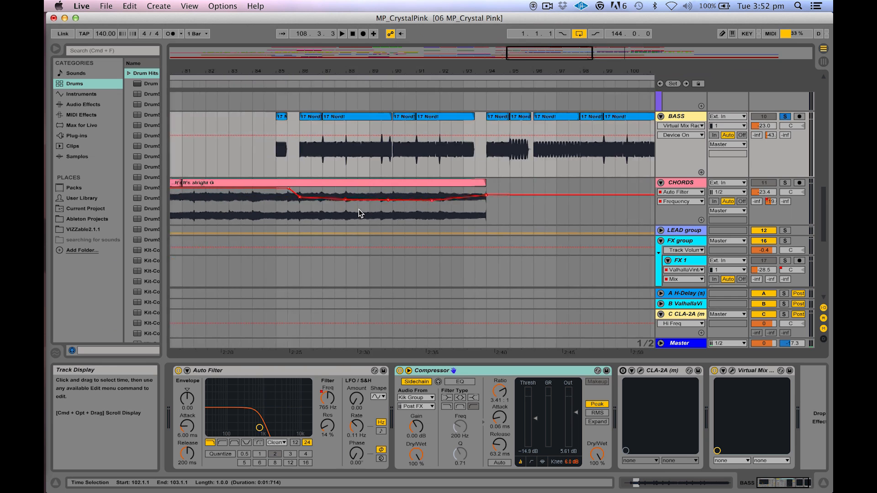
Select the It's alright G clip at bar 33 on CHORDS and open its FF Pro-C 2 compressor, moving the window aside
scroll(320, 187, left, 15)
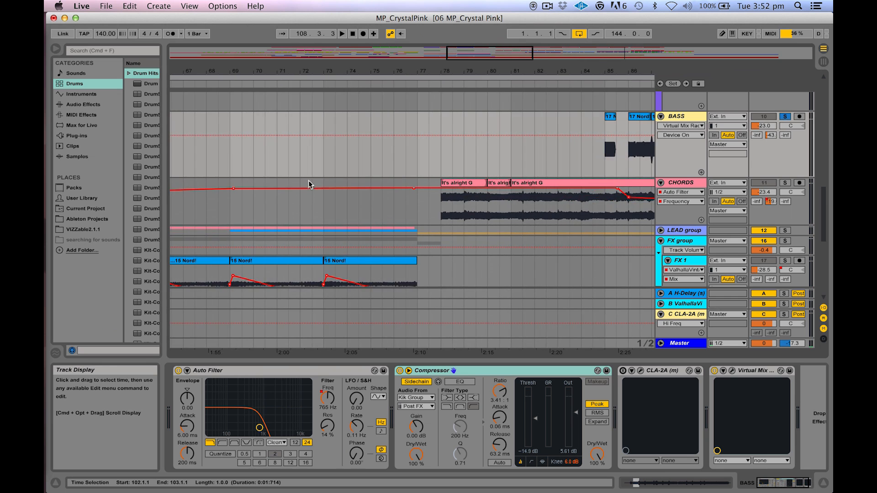
click(273, 184)
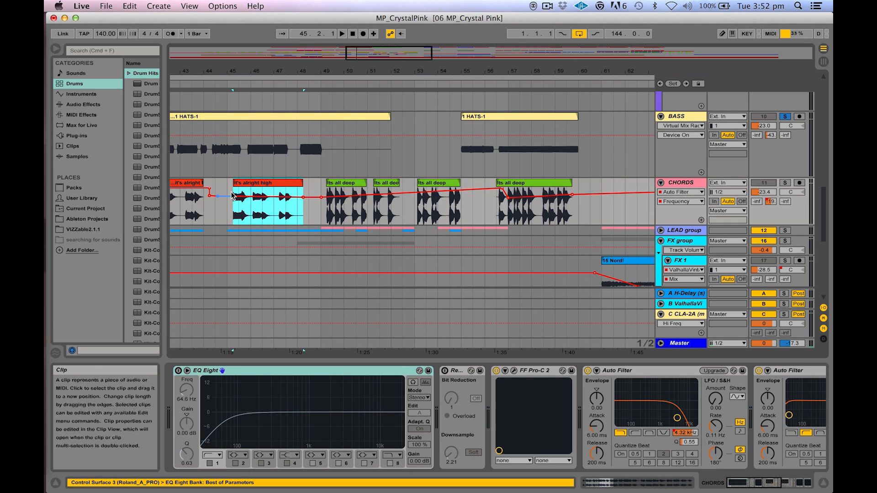
scroll(274, 191, left, 4)
click(242, 181)
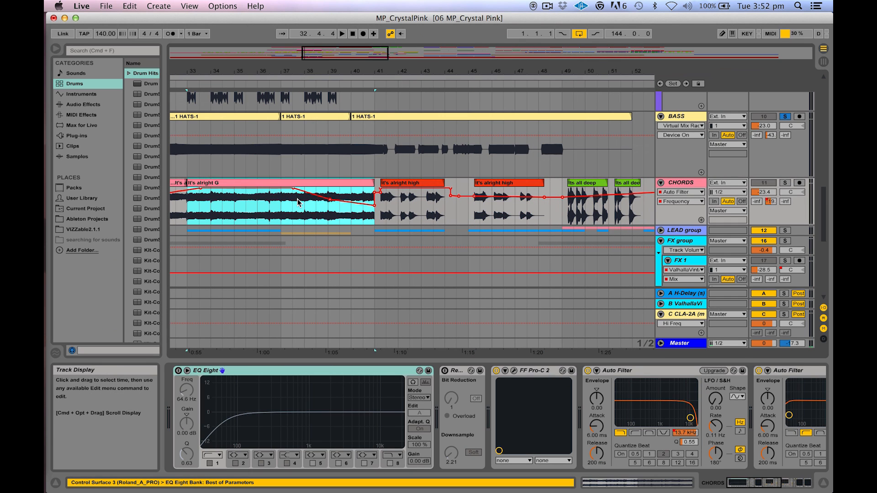
click(515, 371)
drag(323, 80, 198, 142)
Examine the ValhallaVintageVerb and bx_stereomaker plug-ins at the end of the CHORDS effects chain
scroll(567, 402, right, 10)
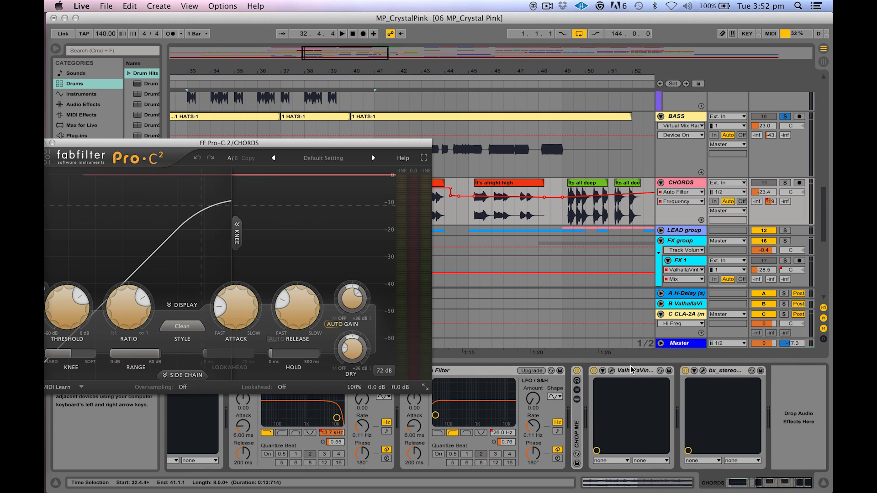
click(632, 370)
click(604, 371)
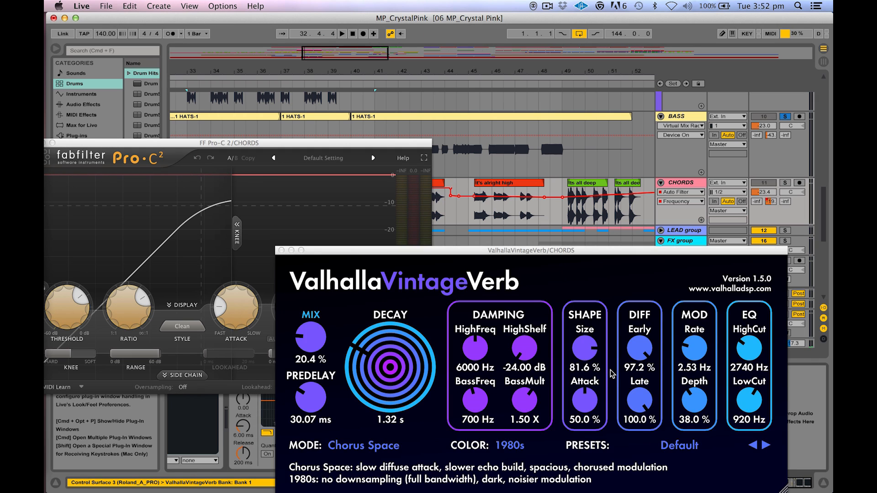
drag(520, 250, 328, 185)
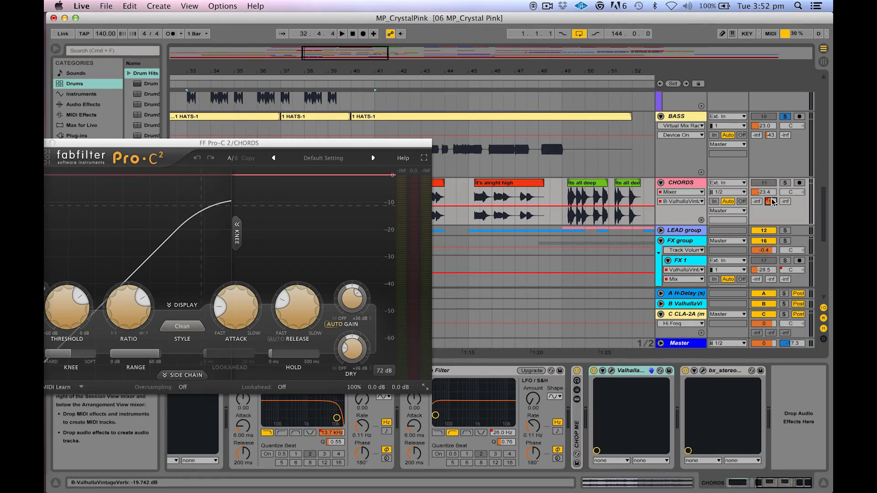
click(703, 371)
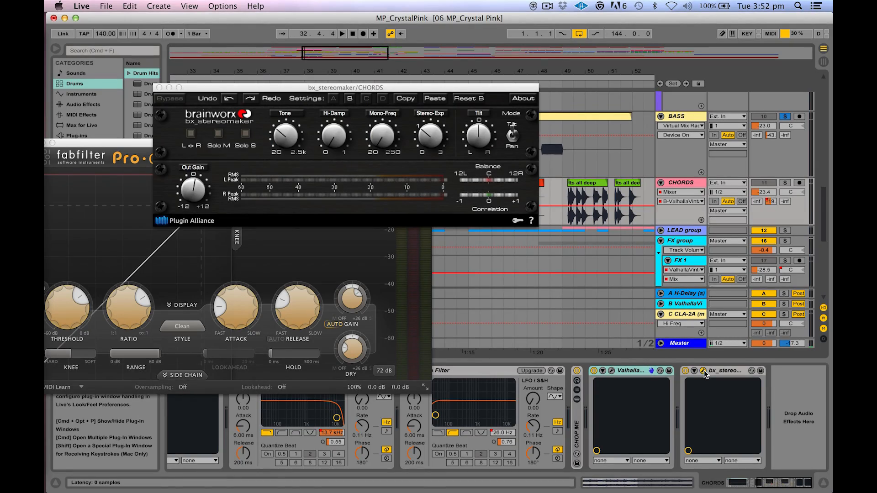
Close the bx_stereomaker and FF Pro-C 2 windows on CHORDS and the ValhallaVintageVerb window on Bell lead
drag(156, 87, 225, 278)
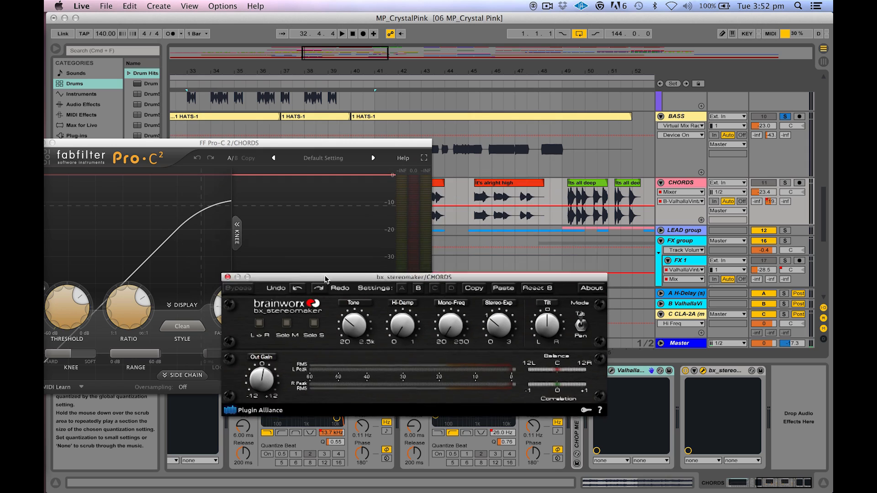
click(227, 278)
drag(174, 141, 369, 199)
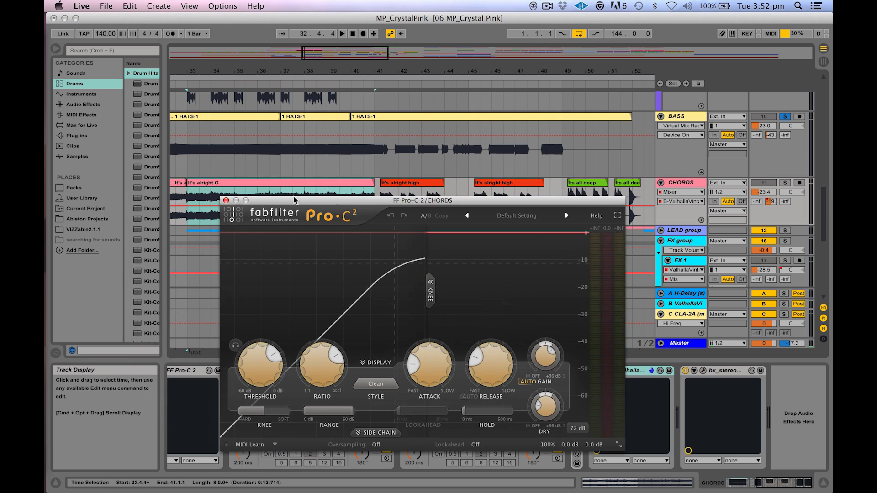
click(225, 200)
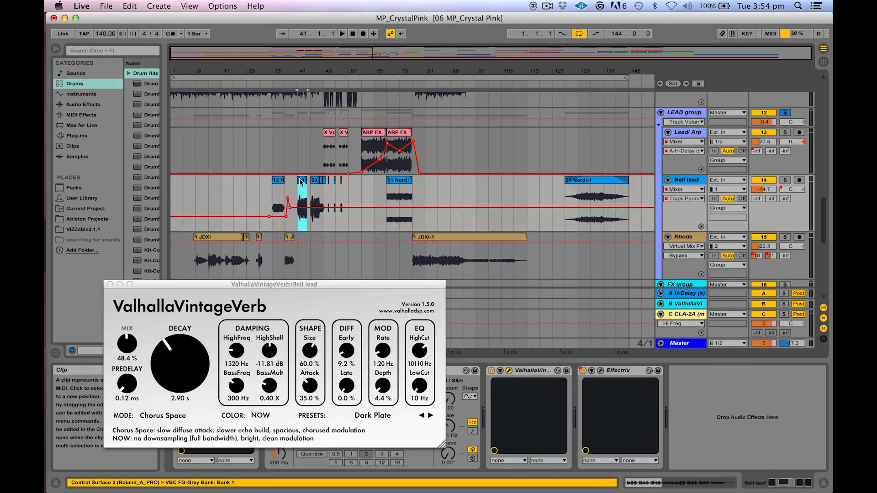
click(110, 284)
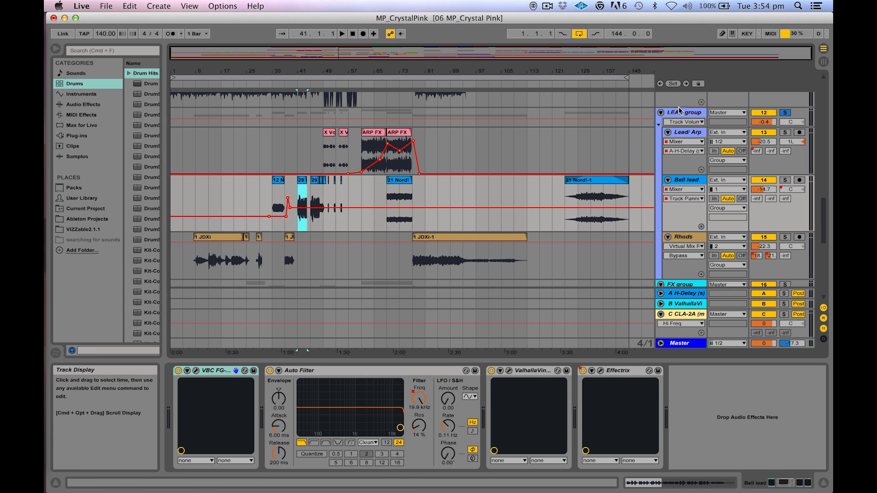
Examine the tracks in the LEAD group and select Lead/ Arp to view its effects chain and automation
click(689, 114)
key(shift+Tab)
key(shift+Tab)
click(689, 114)
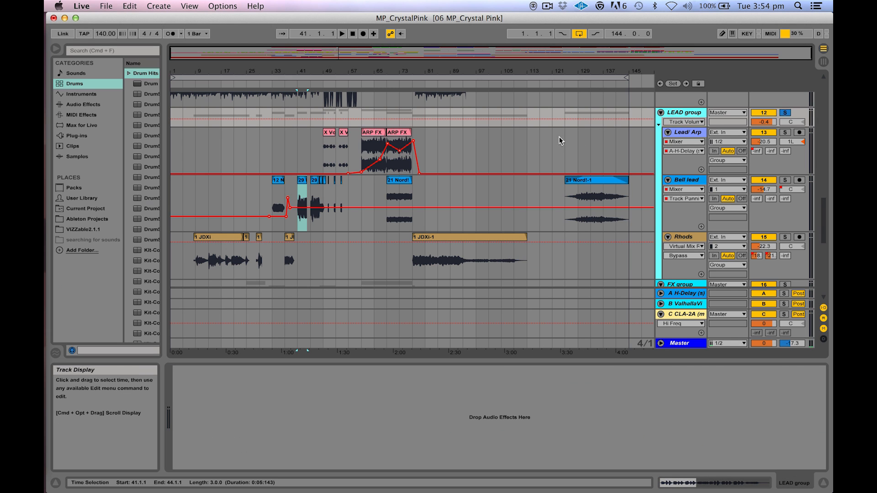
scroll(555, 141, down, 1)
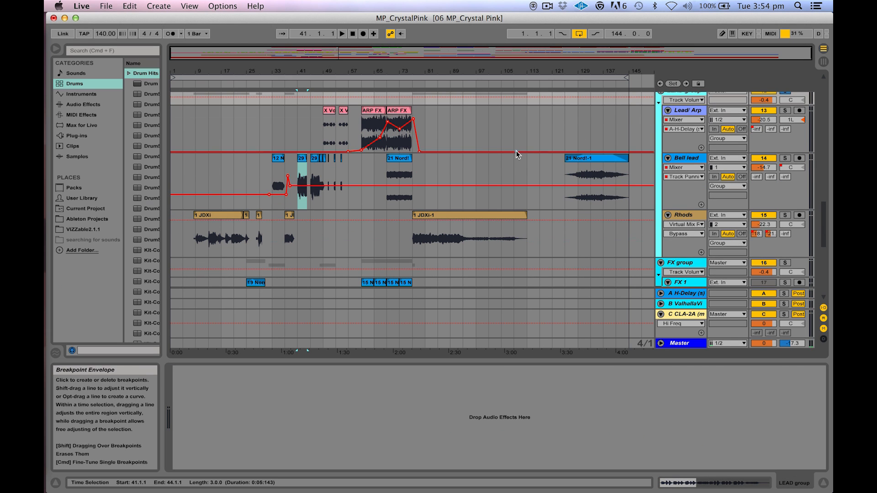
scroll(517, 150, up, 3)
drag(352, 67, 352, 94)
click(695, 149)
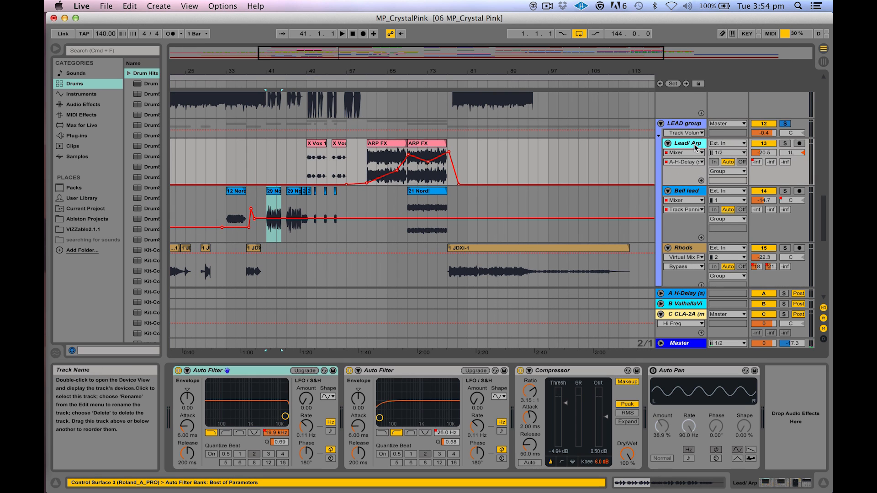
scroll(695, 149, down, 2)
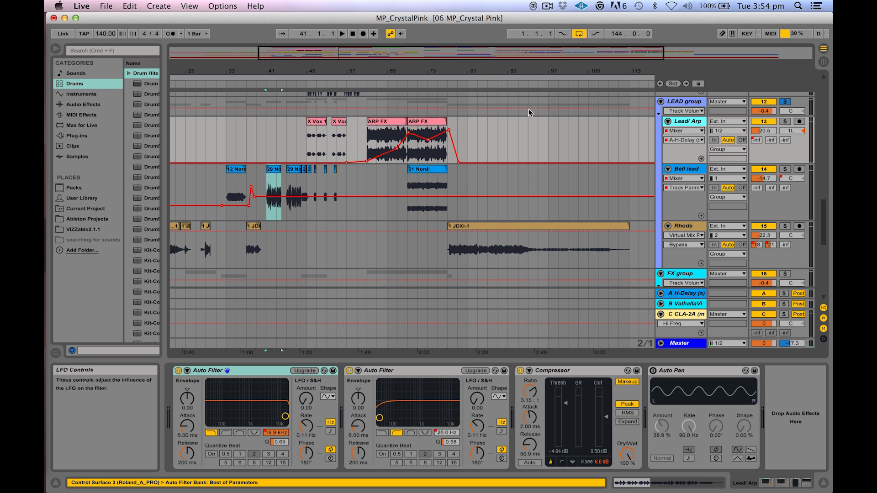
Place the insert marker at bar 87 on Bell lead and examine the track's Effectrix Device On automation
click(550, 147)
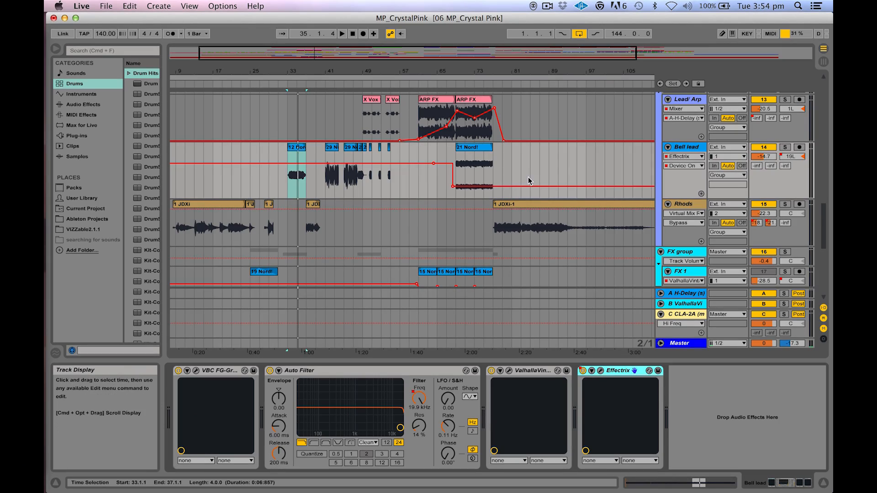
scroll(528, 177, left, 3)
scroll(528, 177, down, 1)
click(568, 161)
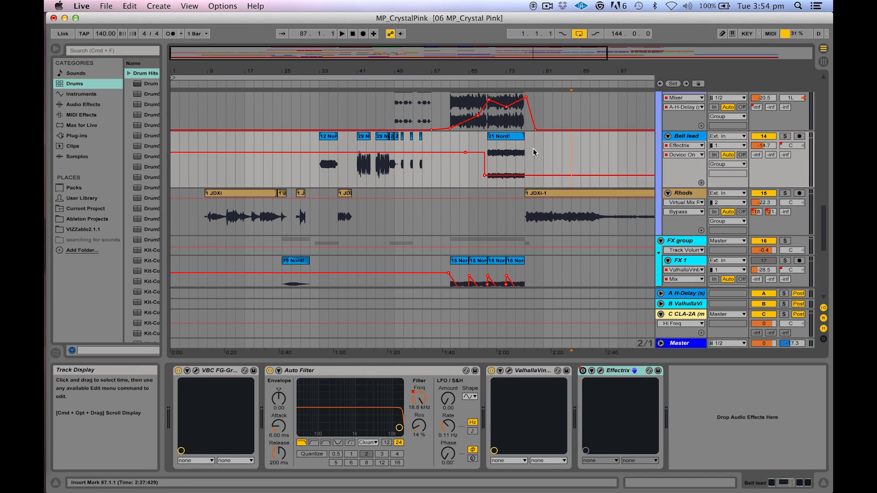
Open VBC FG-Grey and ValhallaVintageVerb on Bell lead, examine the reverb's Color options, and close the reverb window
click(195, 372)
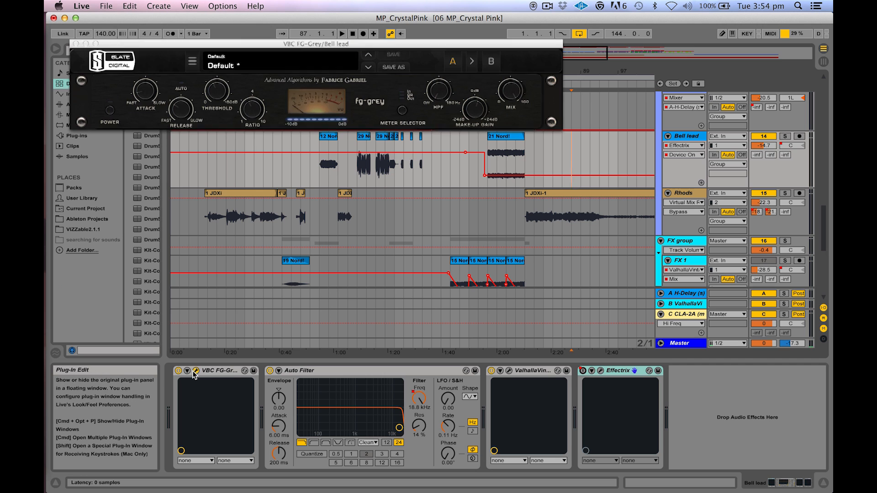
click(509, 371)
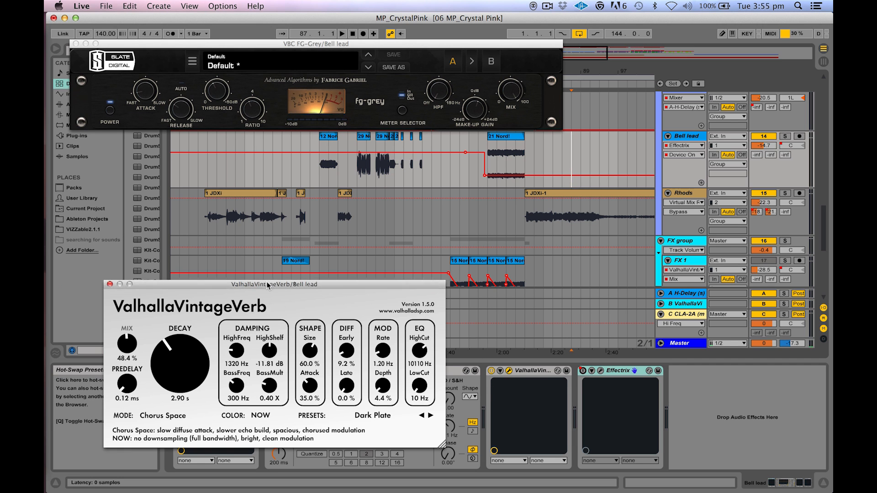
drag(115, 285, 259, 217)
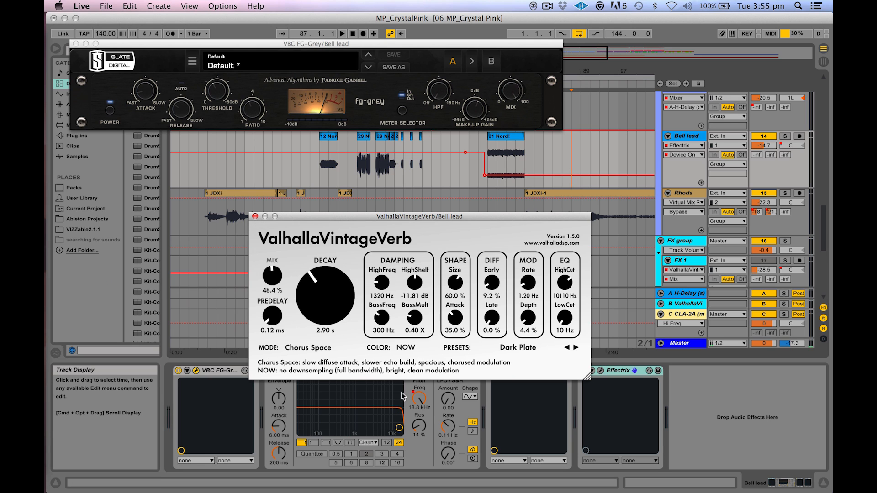
click(406, 348)
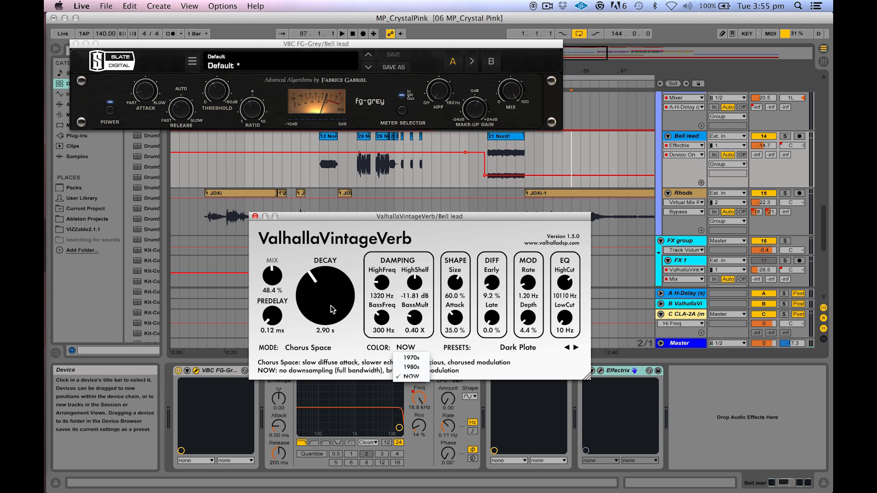
click(255, 217)
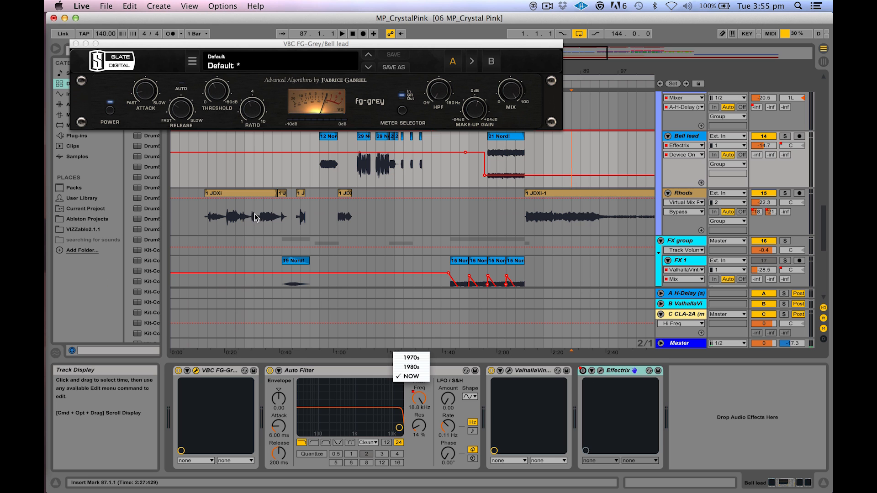
Move the VBC FG-Grey window off the track lanes and widen the browser while examining the Rhods and FX tracks
click(249, 44)
drag(277, 44, 476, 22)
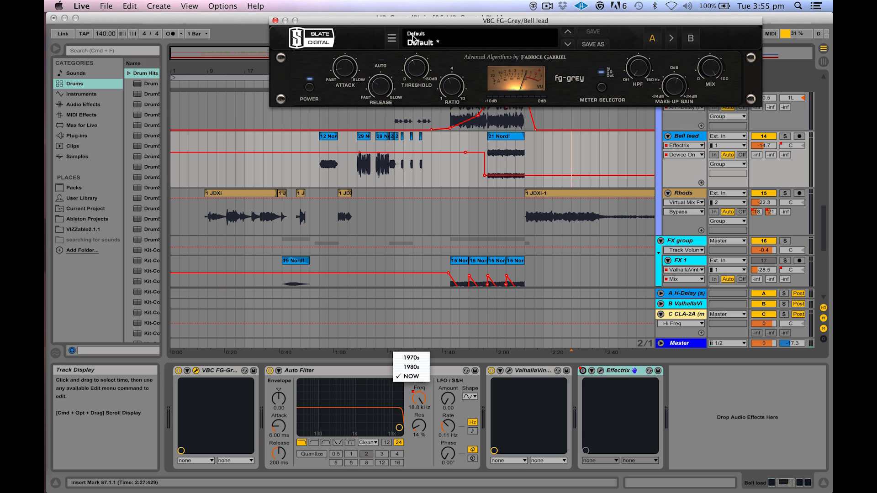
drag(168, 221, 207, 221)
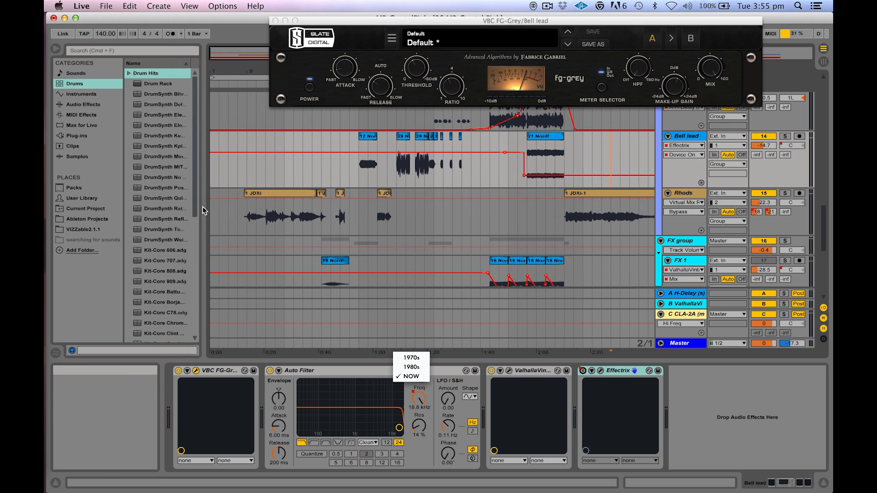
scroll(715, 172, down, 3)
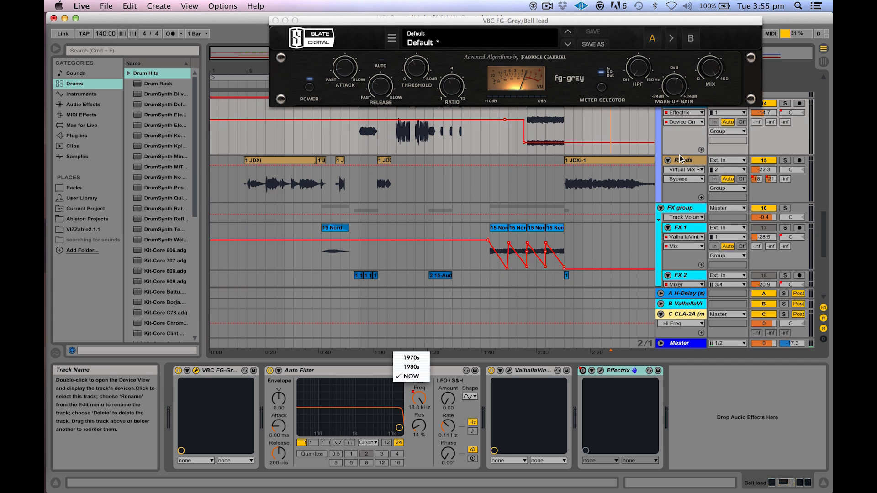
click(576, 22)
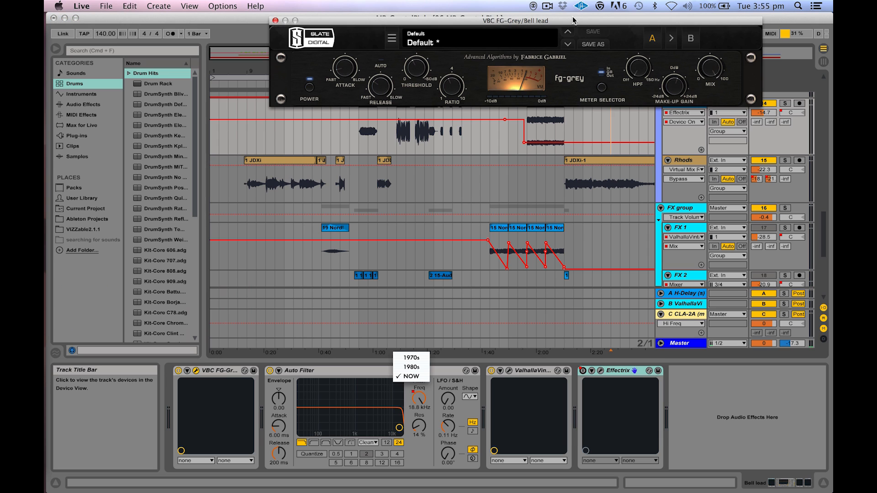
drag(548, 22, 547, 18)
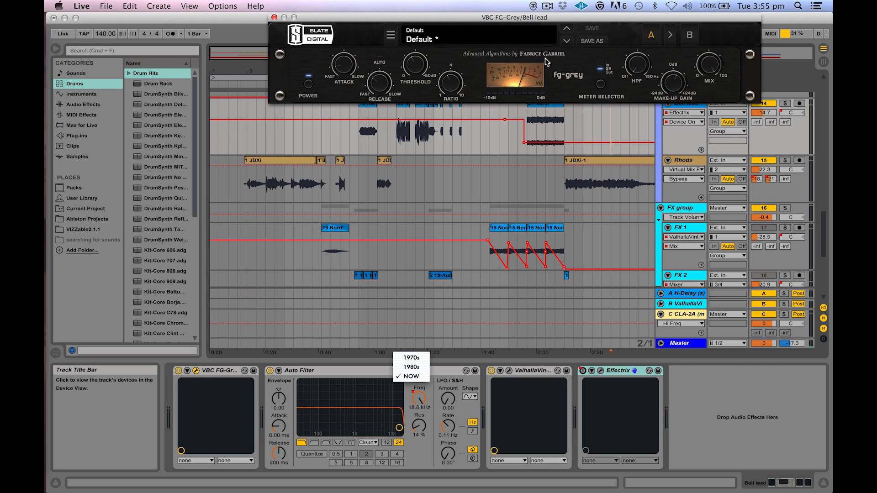
scroll(555, 207, up, 1)
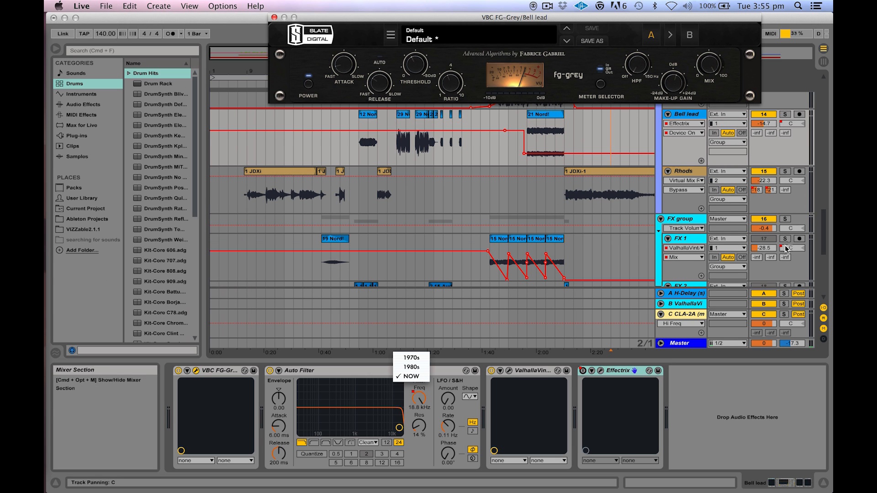
Solo the FX group and select the FX 1 clip at bar 25 to examine that track's effects and automation
click(786, 220)
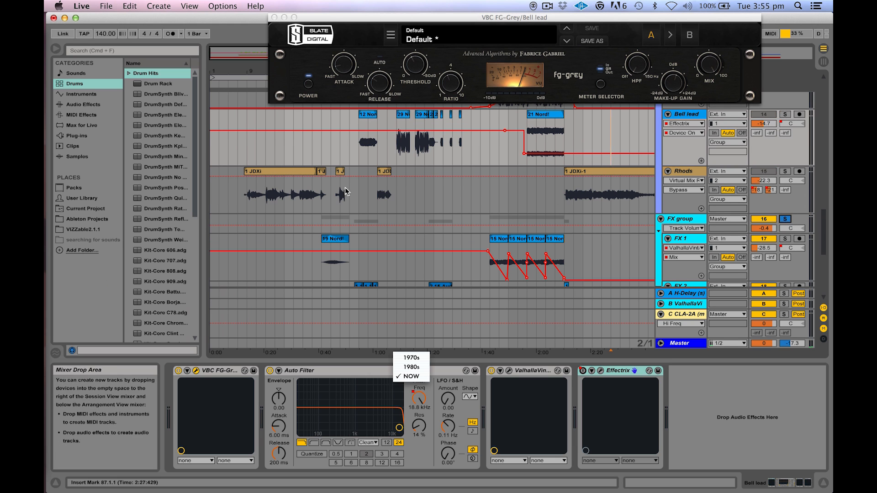
click(655, 219)
scroll(523, 203, down, 8)
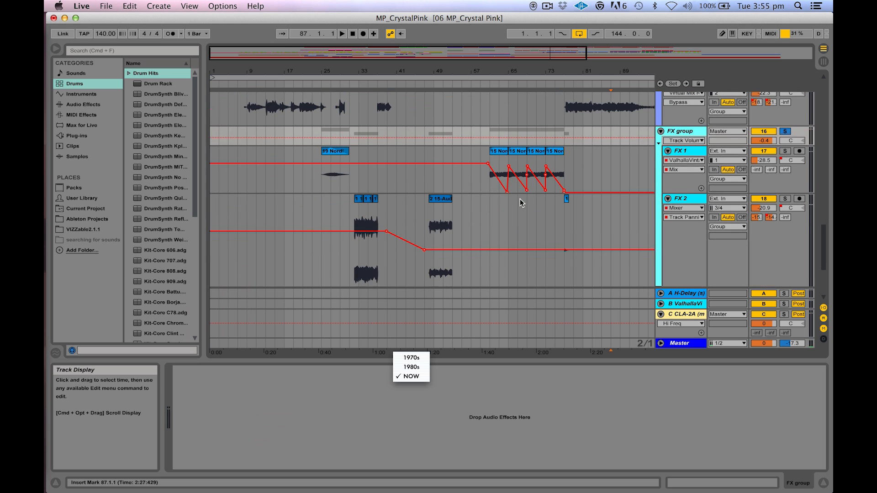
click(335, 150)
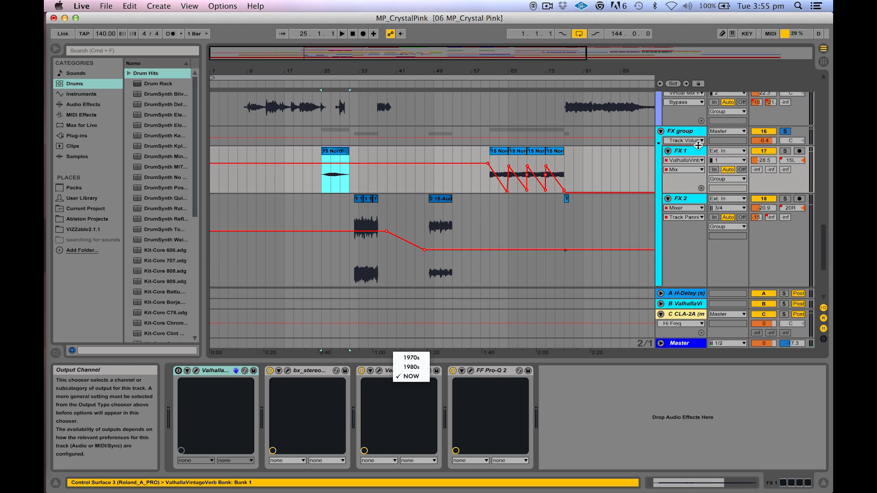
click(683, 131)
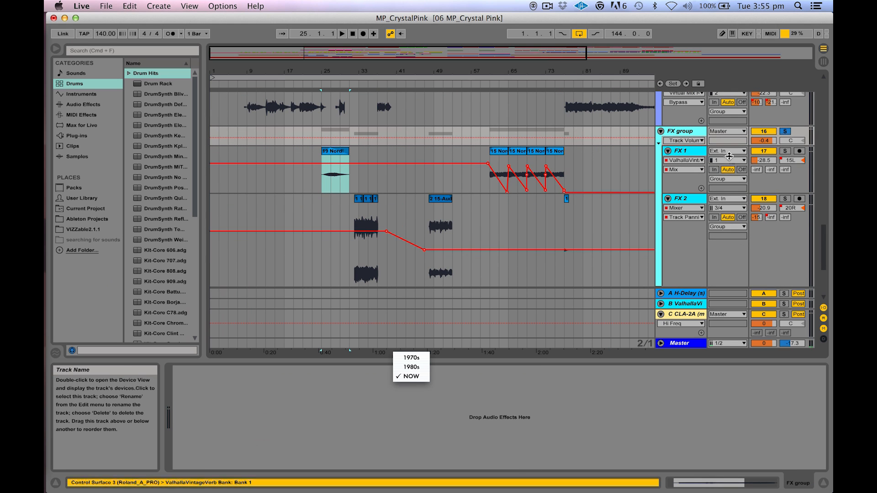
Turn off the FX group's solo, select the FX 1 track and solo it instead
click(786, 131)
click(691, 133)
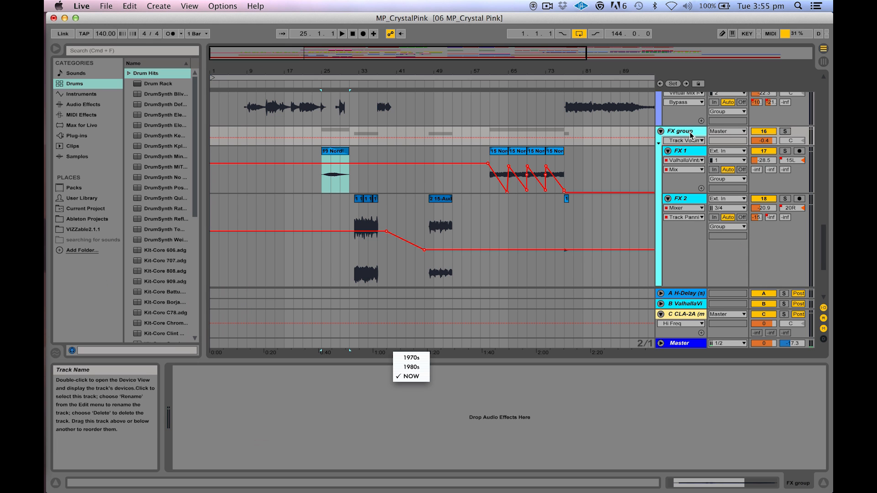
click(692, 152)
click(785, 150)
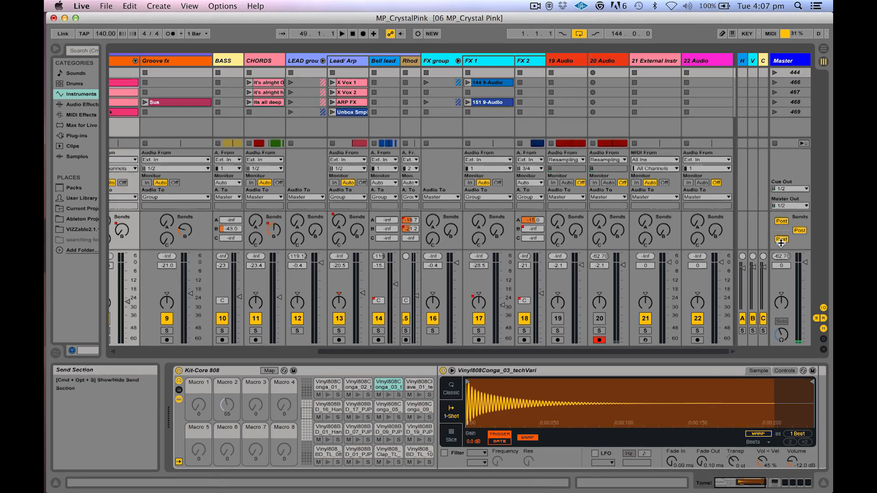
Switch to Arrangement View, play from bar 53 and zoom in on the GROOVE track and drum group
key(Tab)
click(274, 174)
key(space)
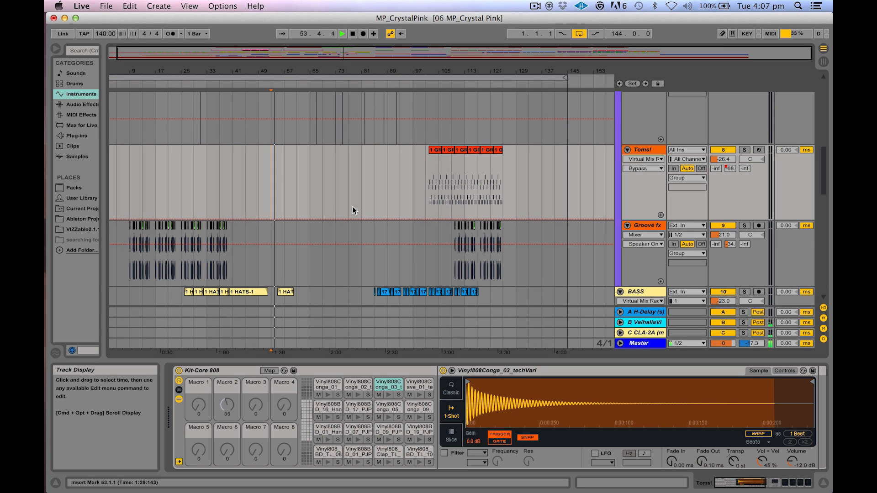
scroll(352, 206, up, 3)
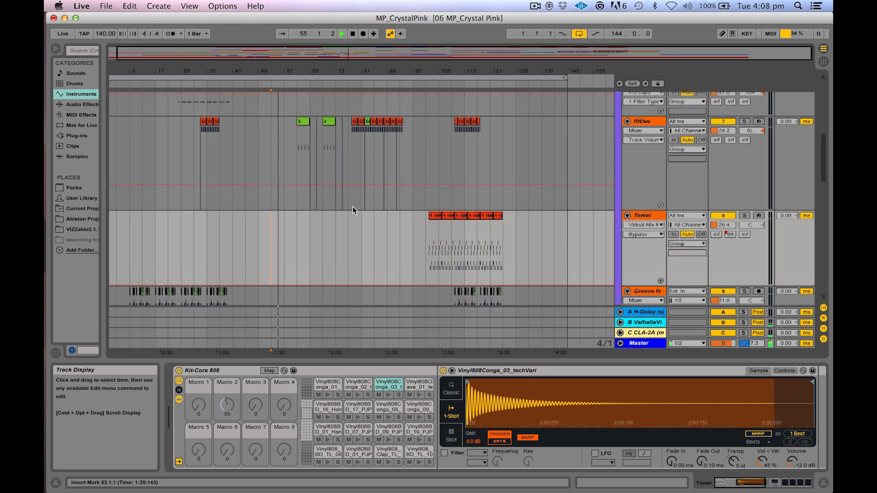
scroll(353, 206, up, 5)
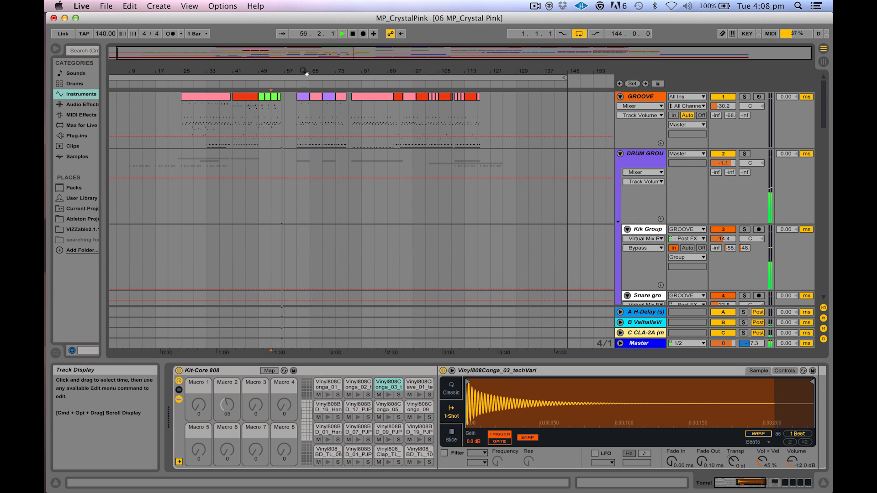
drag(304, 71, 307, 92)
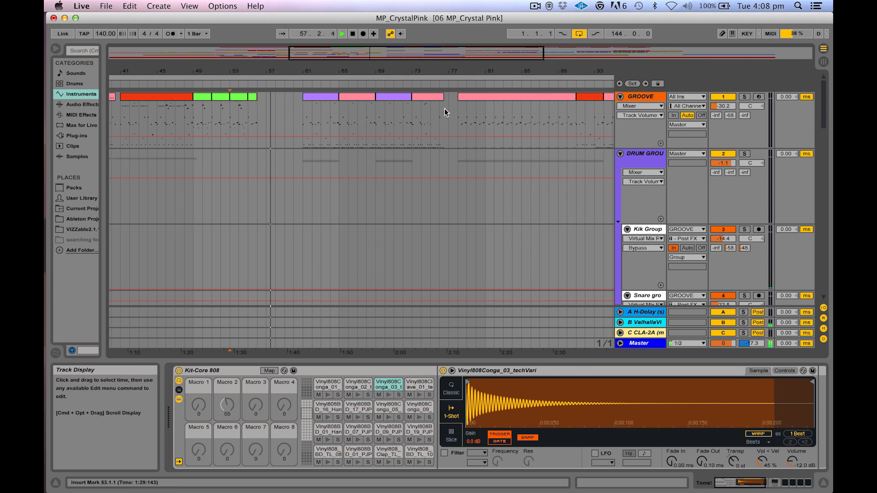
Stop playback and restart it from bar 78 on the GROOVE track
key(space)
click(458, 120)
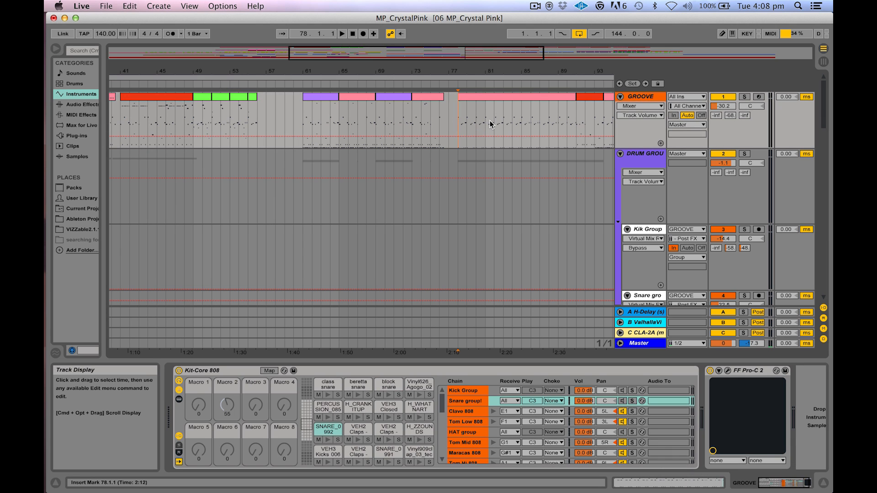
key(space)
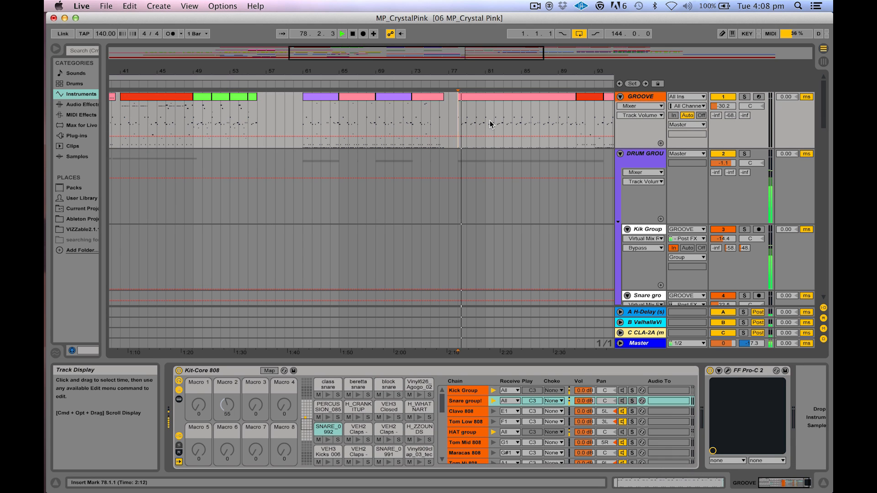
Switch to Session View to watch the mixer levels and select the Slate Digital device on the Master track
key(Tab)
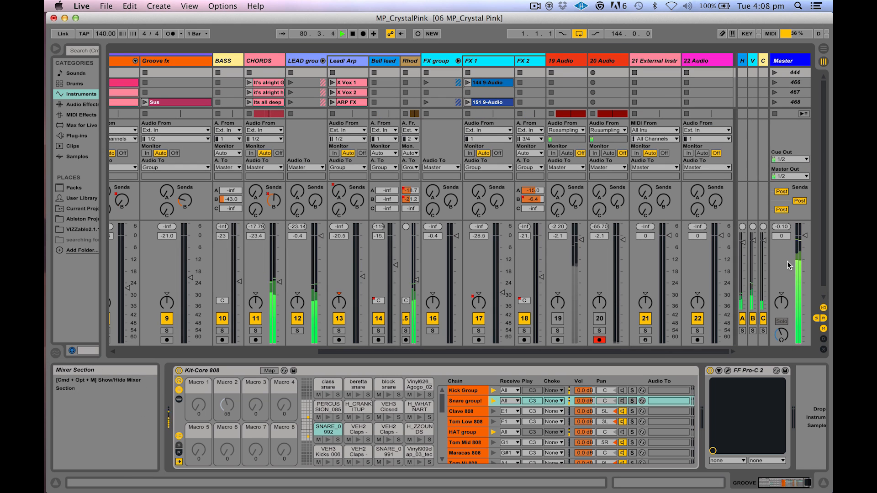
click(783, 61)
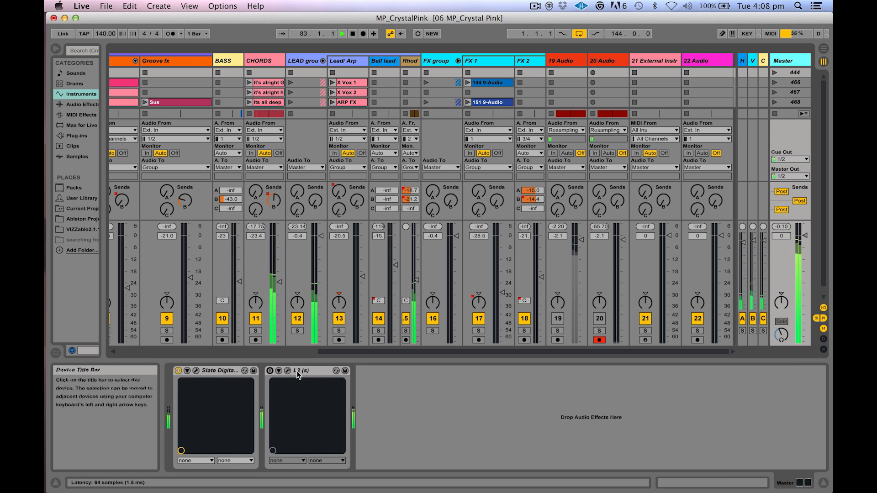
click(219, 370)
Return to Arrangement View, open the Slate Digital FG-X plug-in on Master and move its window to examine its settings
key(Tab)
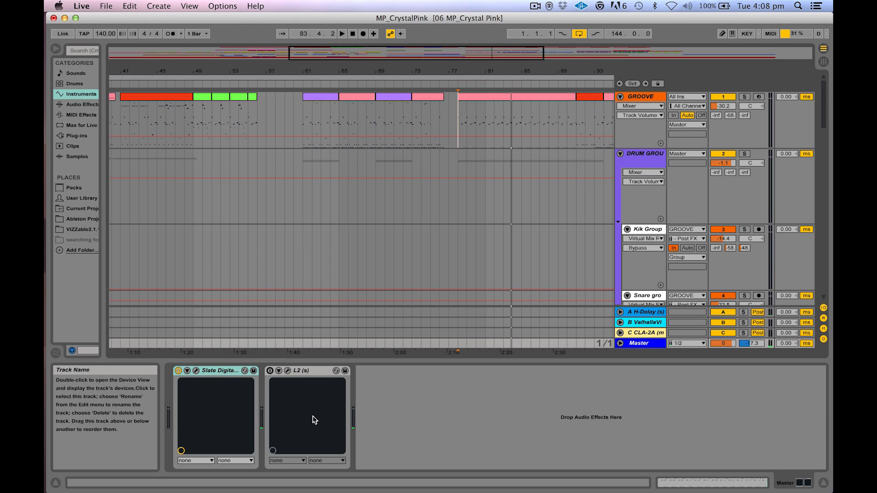
click(196, 370)
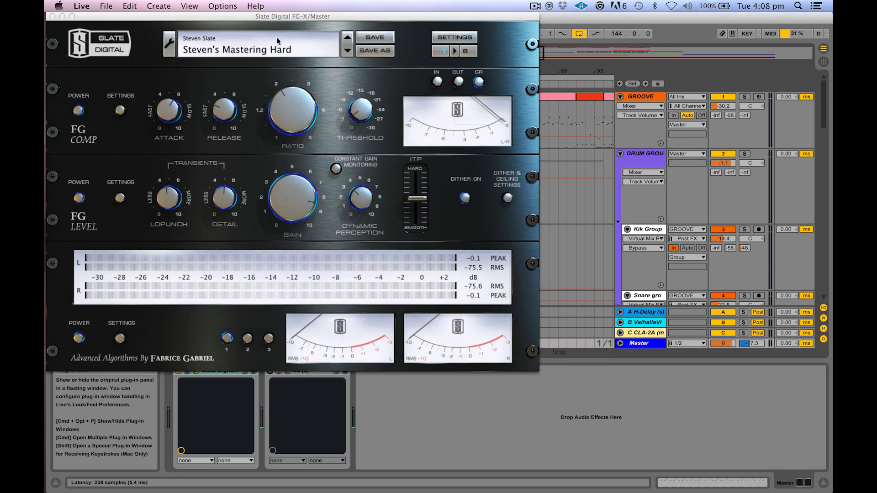
drag(268, 18, 488, 53)
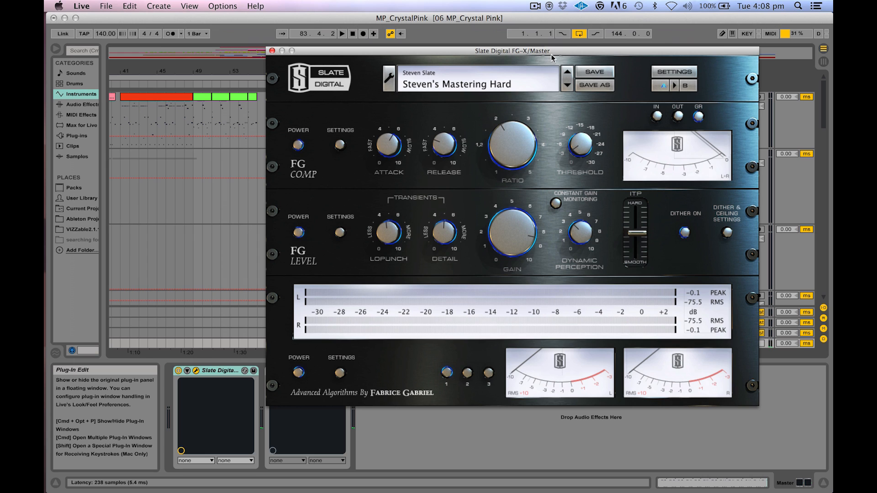